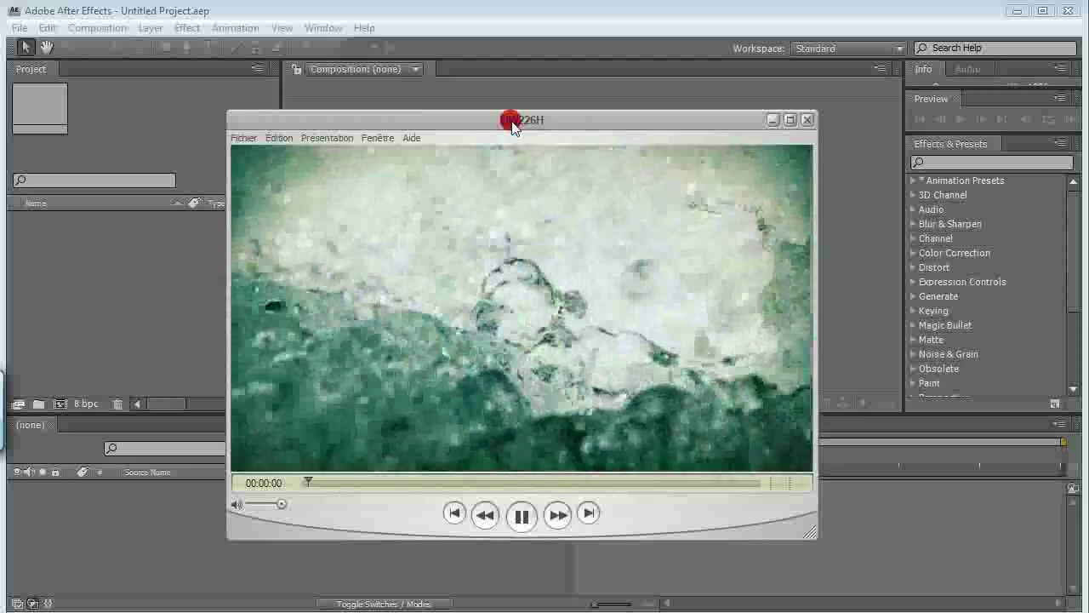
# - Scrub through the finished reference clip in the media player to examine the water effect
pyautogui.moveTo(513, 125); pyautogui.dragTo(542, 120)
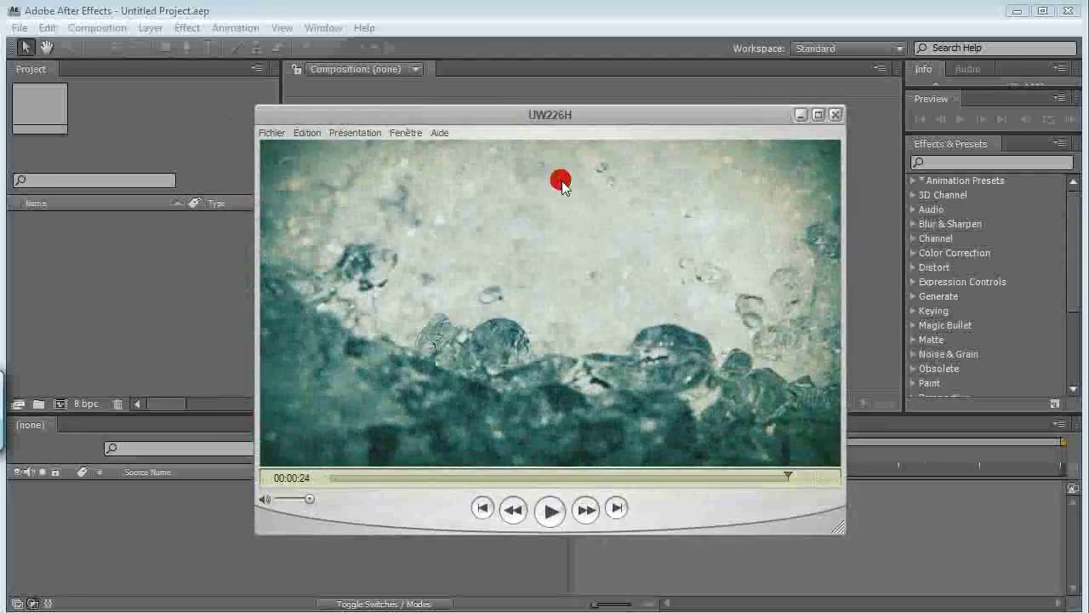
pyautogui.click(434, 474)
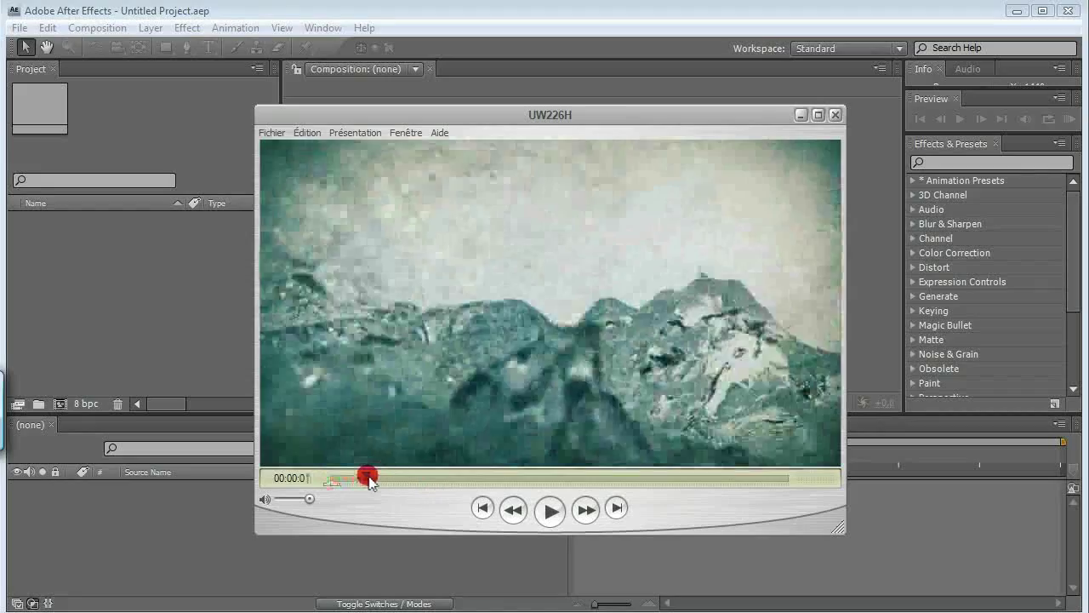
pyautogui.moveTo(402, 479); pyautogui.dragTo(338, 479)
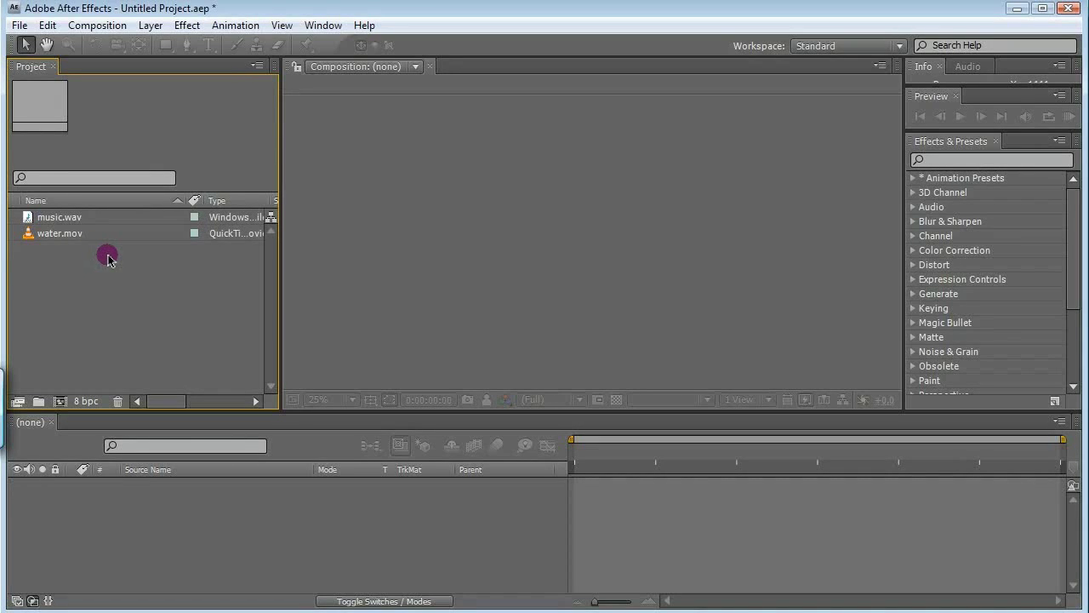
# - Create a new composition from the water.mov footage
pyautogui.click(58, 240)
pyautogui.moveTo(57, 240); pyautogui.dragTo(66, 253)
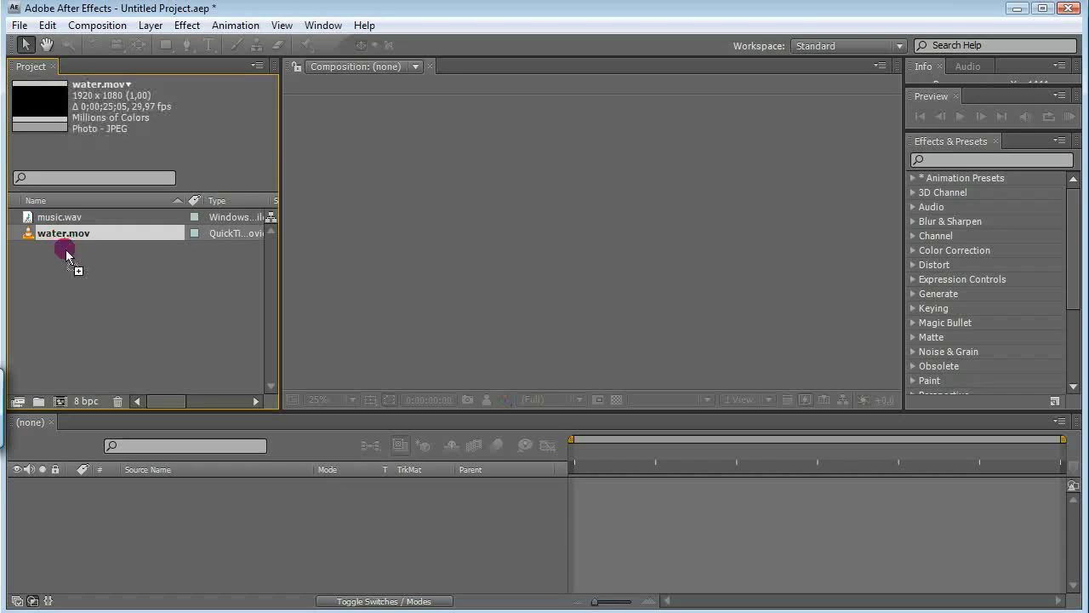
pyautogui.moveTo(68, 355); pyautogui.dragTo(61, 401)
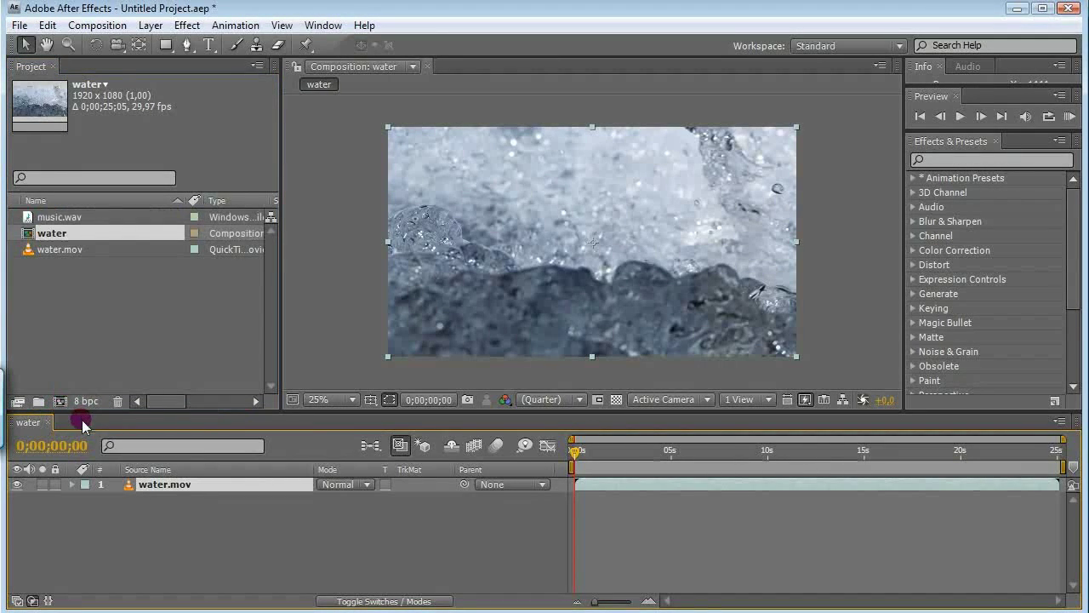
# - Enable time remapping on the water.mov layer
pyautogui.rightClick(616, 487)
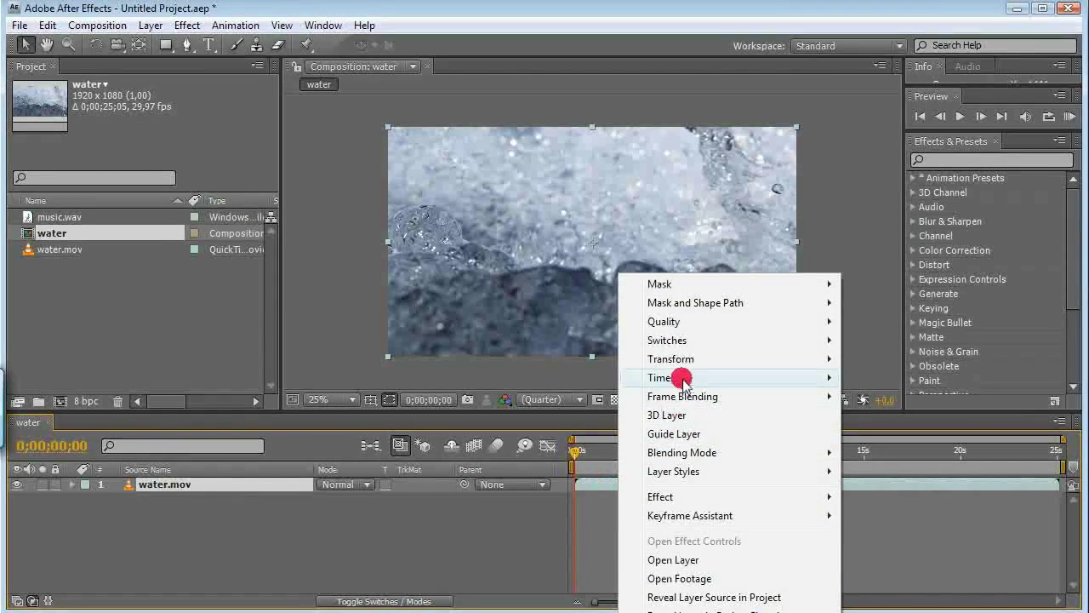
pyautogui.moveTo(685, 382)
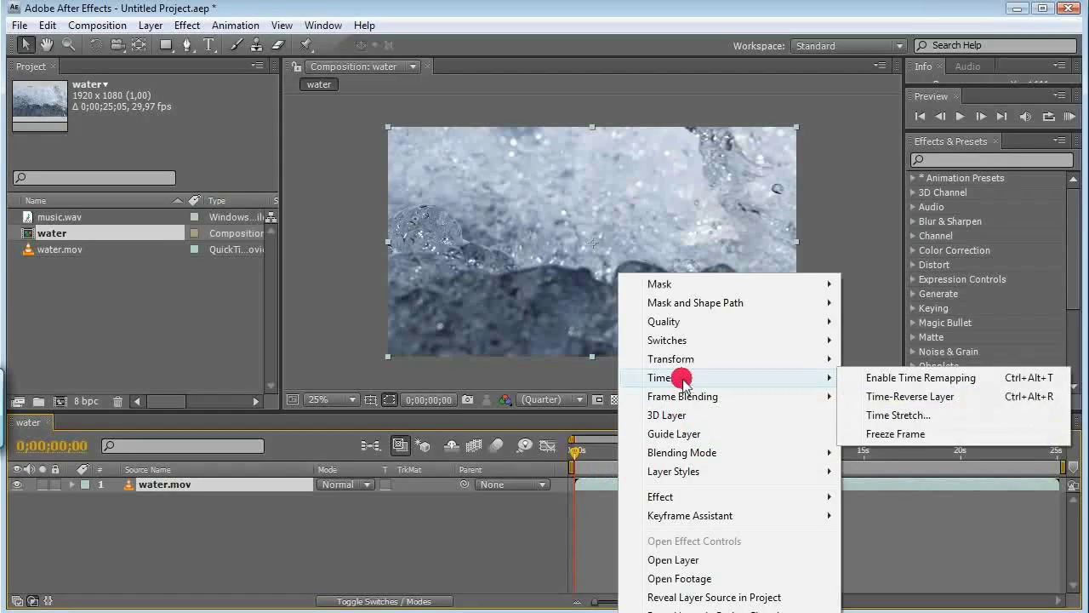
pyautogui.click(950, 379)
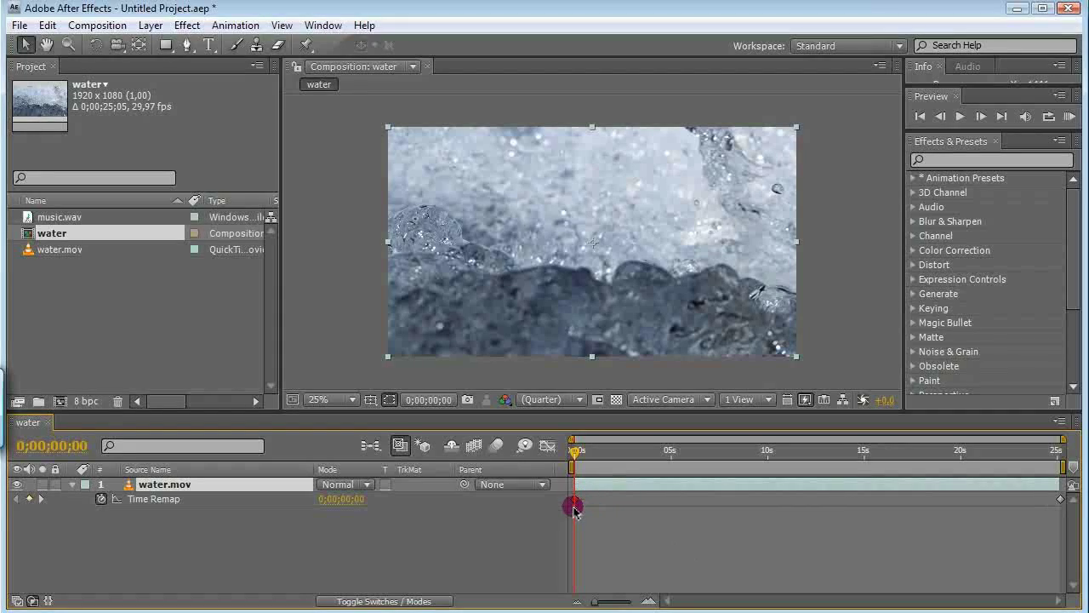
# - Show the layer's Time Remap curve in the Graph Editor and enlarge the timeline area
pyautogui.moveTo(576, 501)
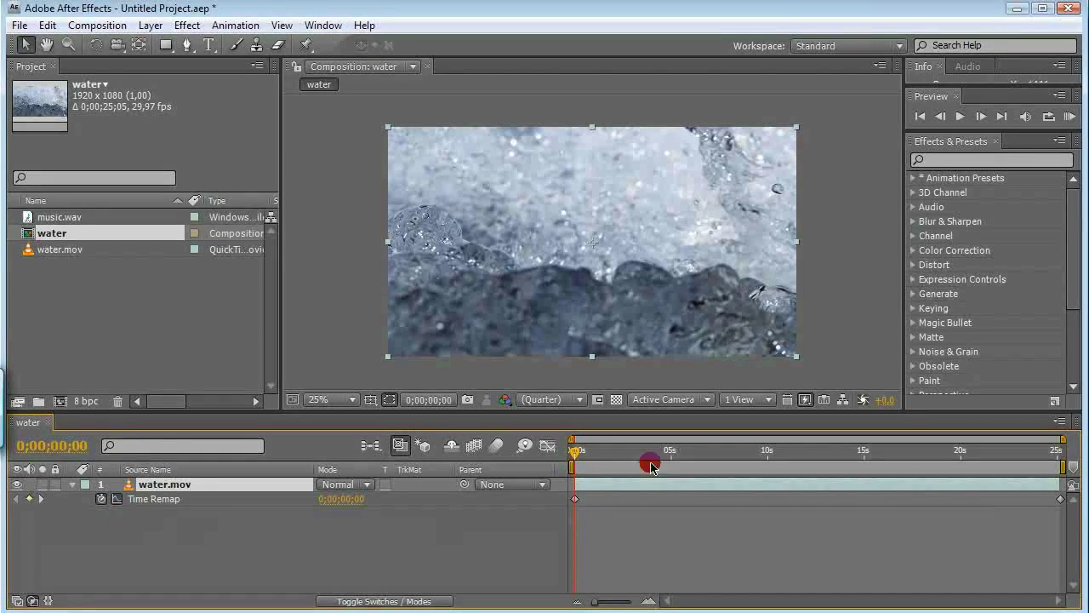
pyautogui.click(547, 445)
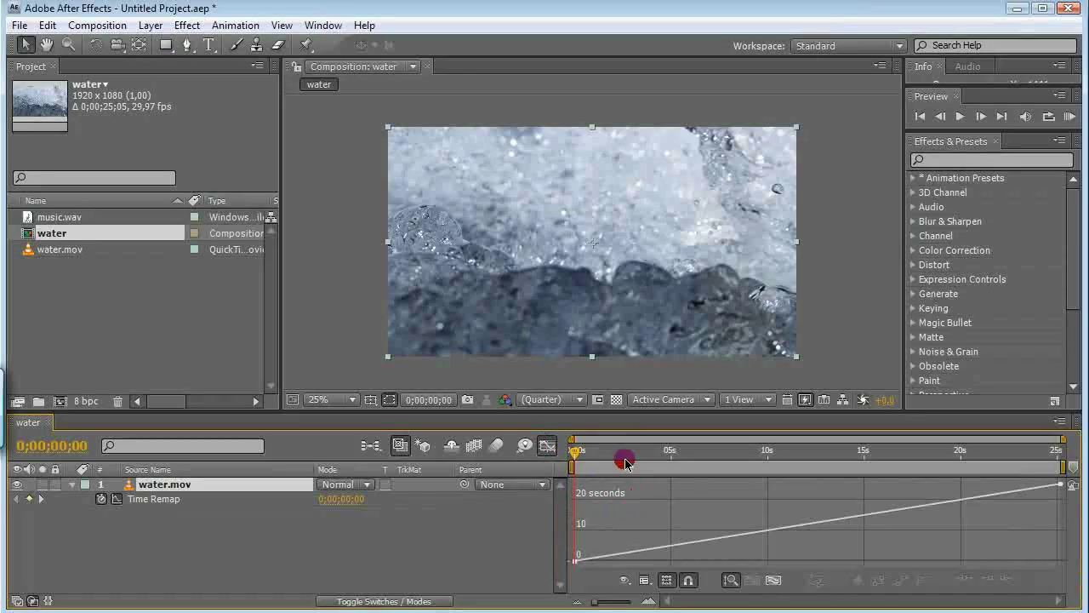
pyautogui.moveTo(620, 412); pyautogui.dragTo(622, 337)
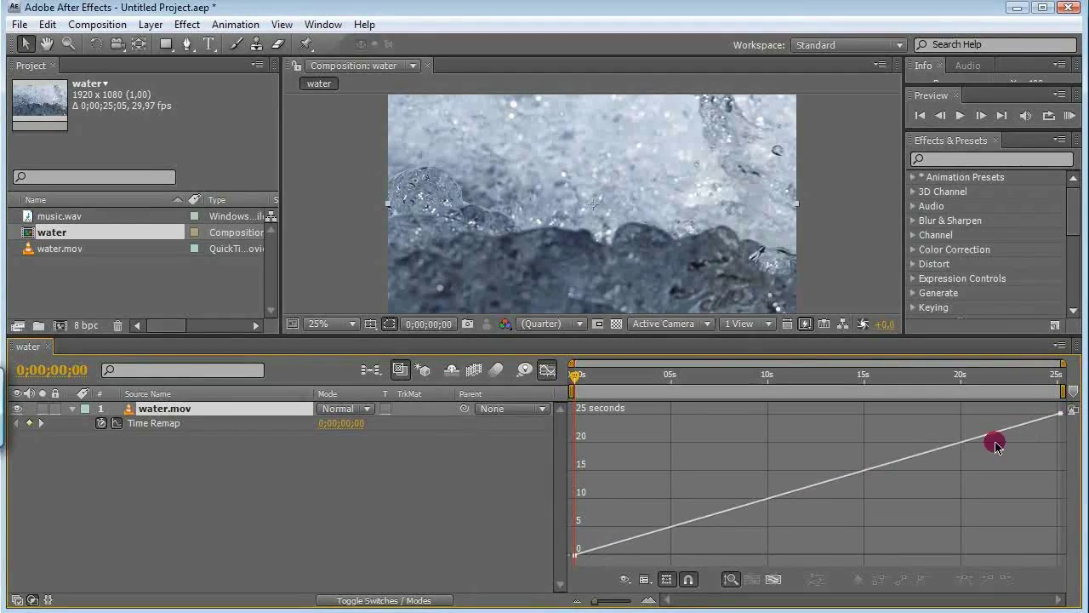
# - Scrub through the first ten seconds of the composition to compare the footage with the Time Remap curve
pyautogui.moveTo(574, 381); pyautogui.dragTo(596, 422)
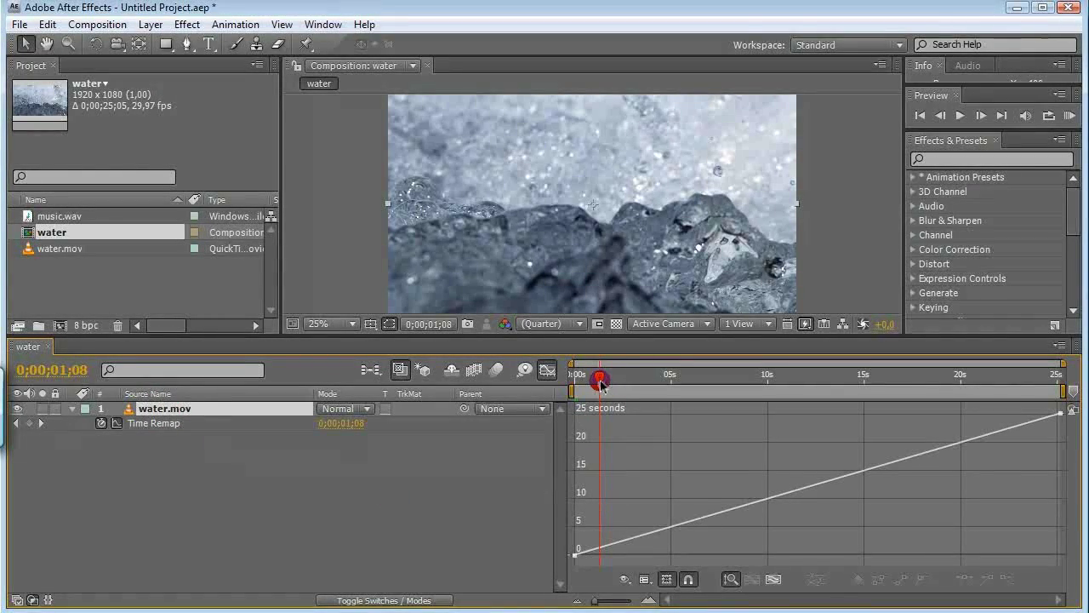
pyautogui.moveTo(600, 380); pyautogui.dragTo(670, 400)
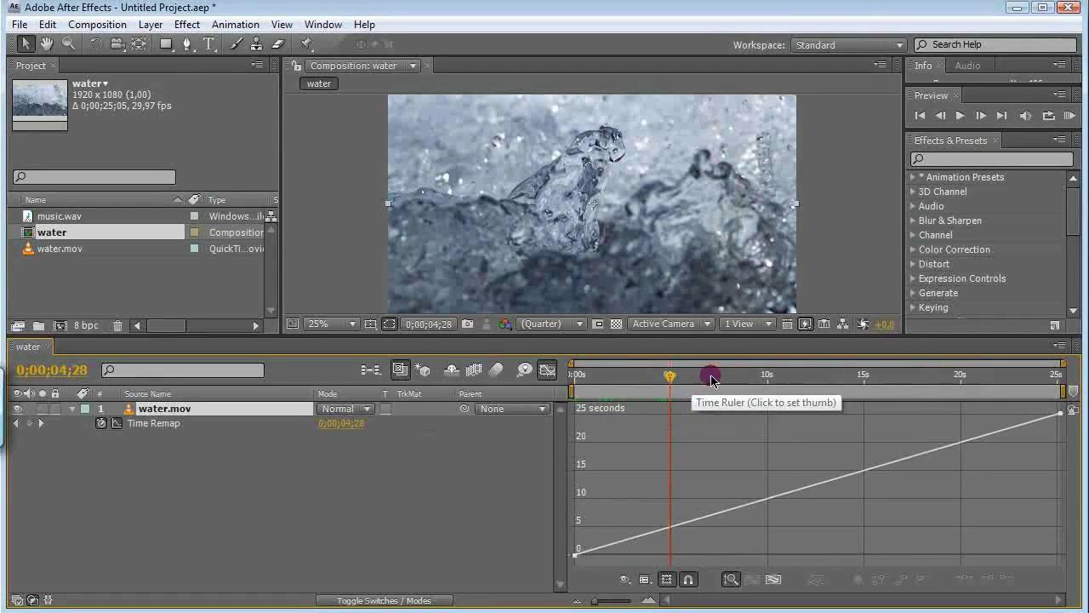
pyautogui.moveTo(672, 522)
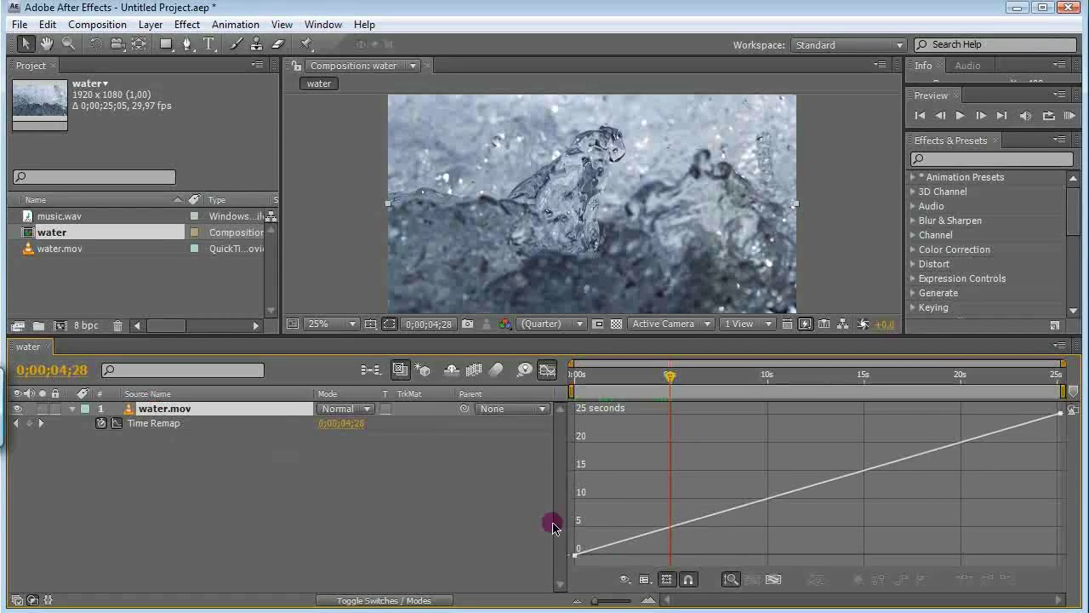
pyautogui.moveTo(670, 380); pyautogui.dragTo(770, 390)
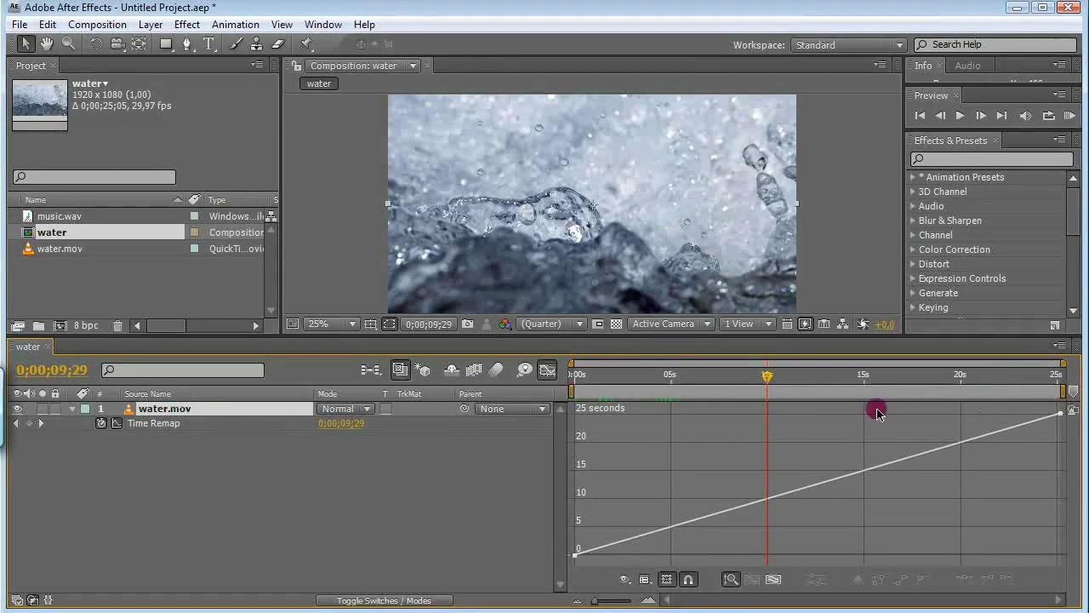
# - Add Time Remap keyframes at 0;00;06;25, about 10 seconds and about 13 seconds
pyautogui.moveTo(766, 380); pyautogui.dragTo(706, 392)
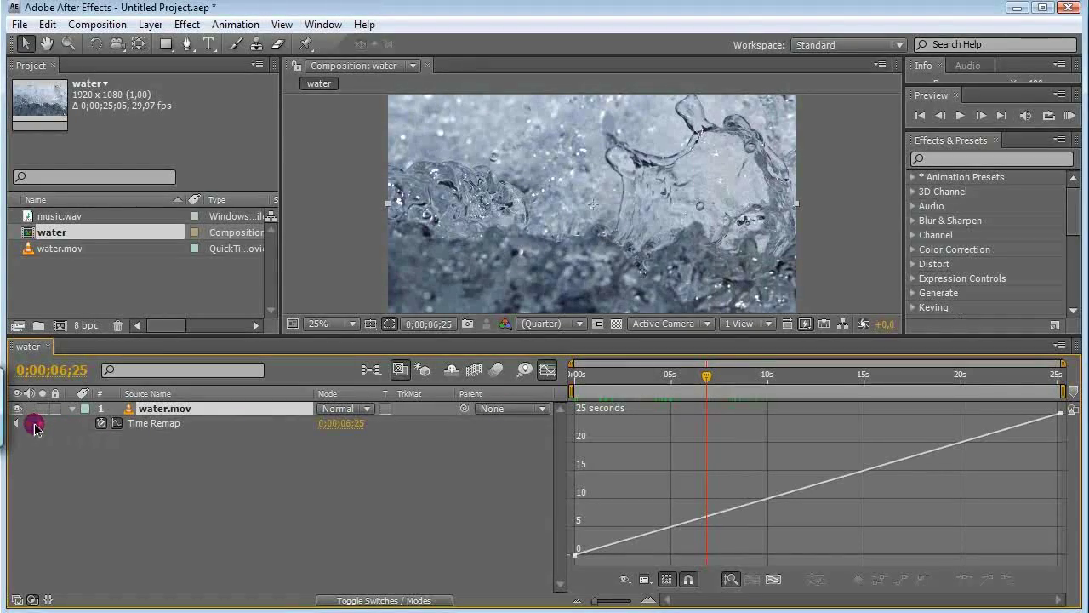
pyautogui.click(30, 427)
pyautogui.click(706, 382)
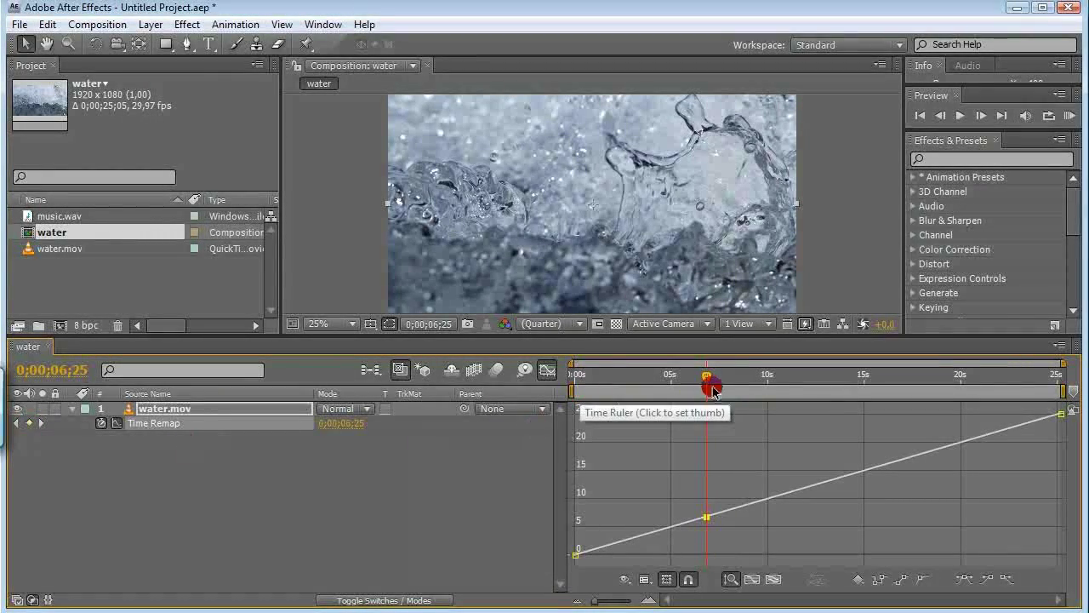
pyautogui.moveTo(724, 383); pyautogui.dragTo(826, 388)
pyautogui.click(28, 426)
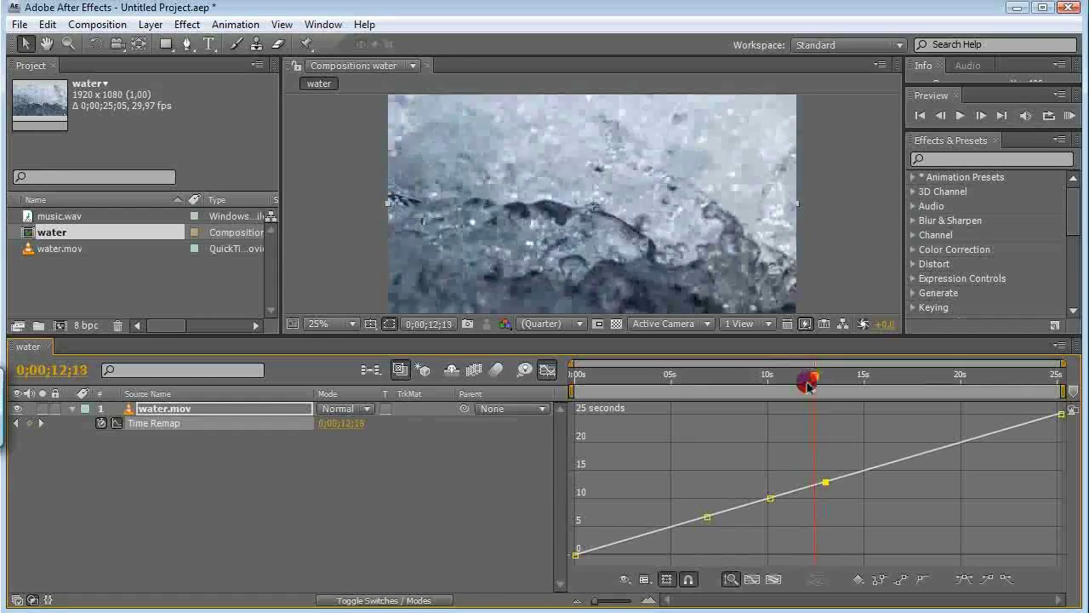
# - Lower the 10-second Time Remap keyframe to 0;00;02;15 to play the section backwards, and scrub through the result
pyautogui.moveTo(808, 383); pyautogui.dragTo(787, 400)
pyautogui.moveTo(772, 504); pyautogui.dragTo(771, 542)
pyautogui.moveTo(793, 397); pyautogui.dragTo(767, 535)
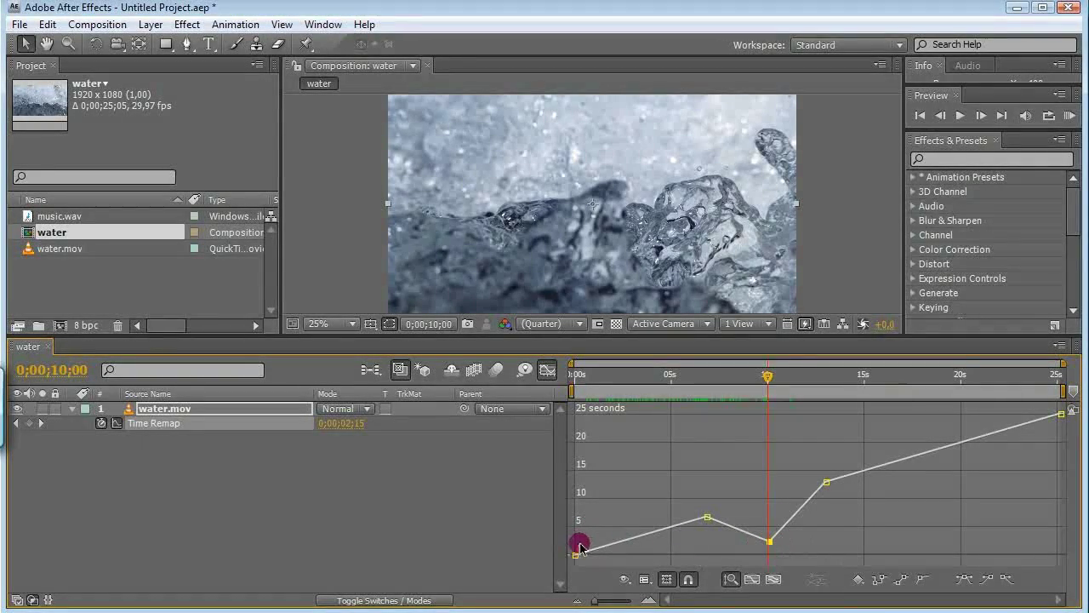
pyautogui.click(578, 546)
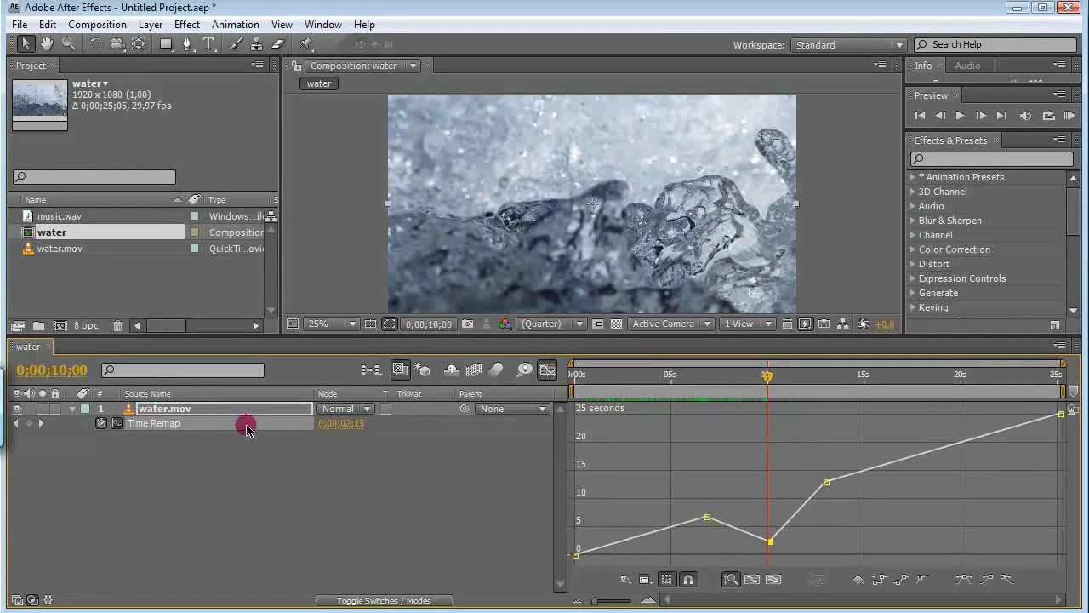
pyautogui.moveTo(768, 376); pyautogui.dragTo(916, 437)
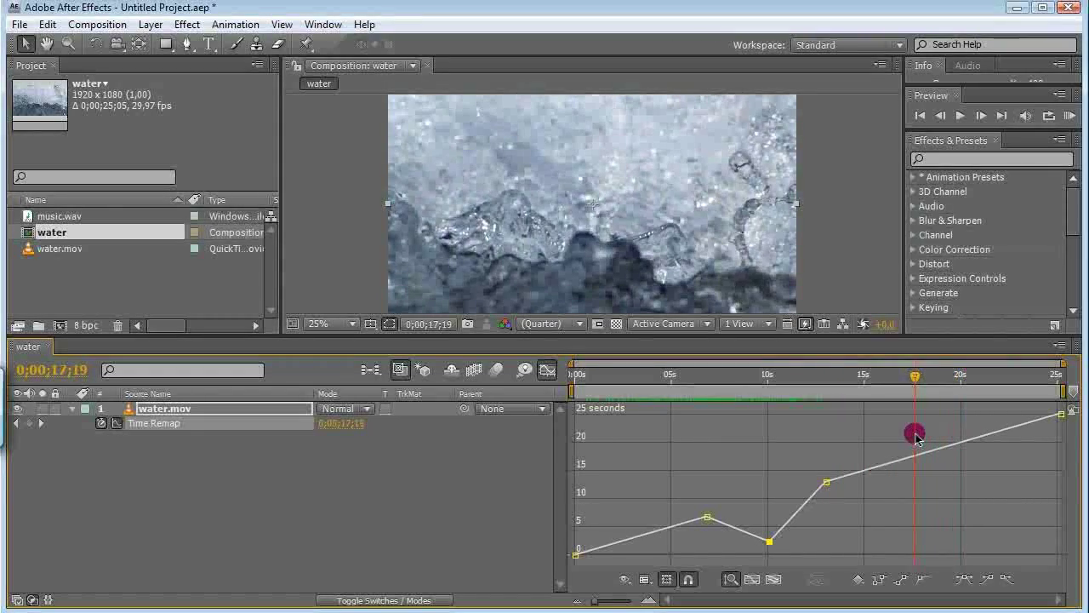
pyautogui.click(770, 542)
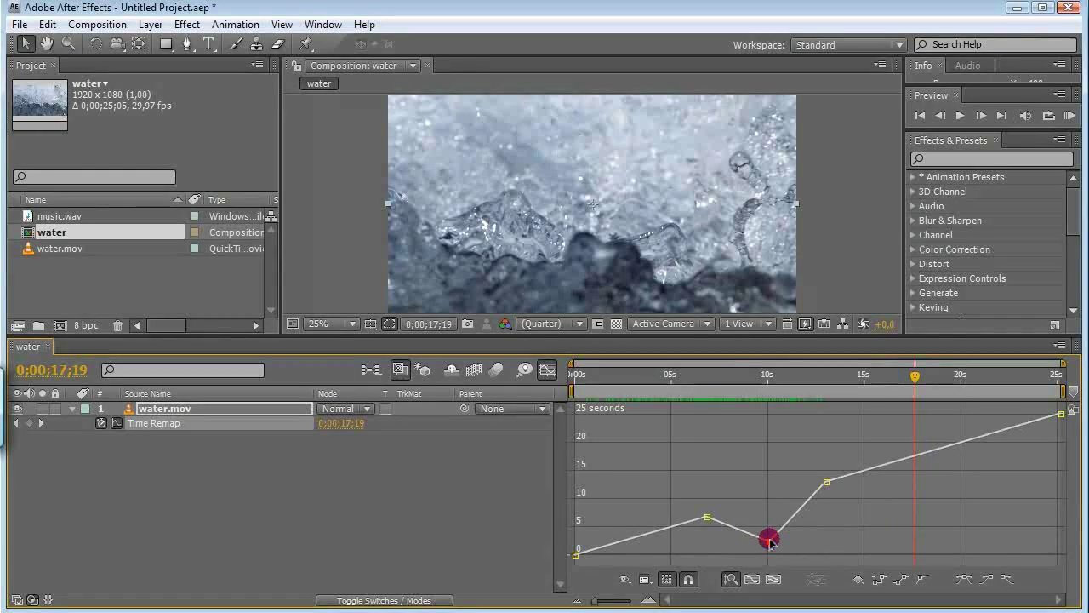
pyautogui.moveTo(764, 541)
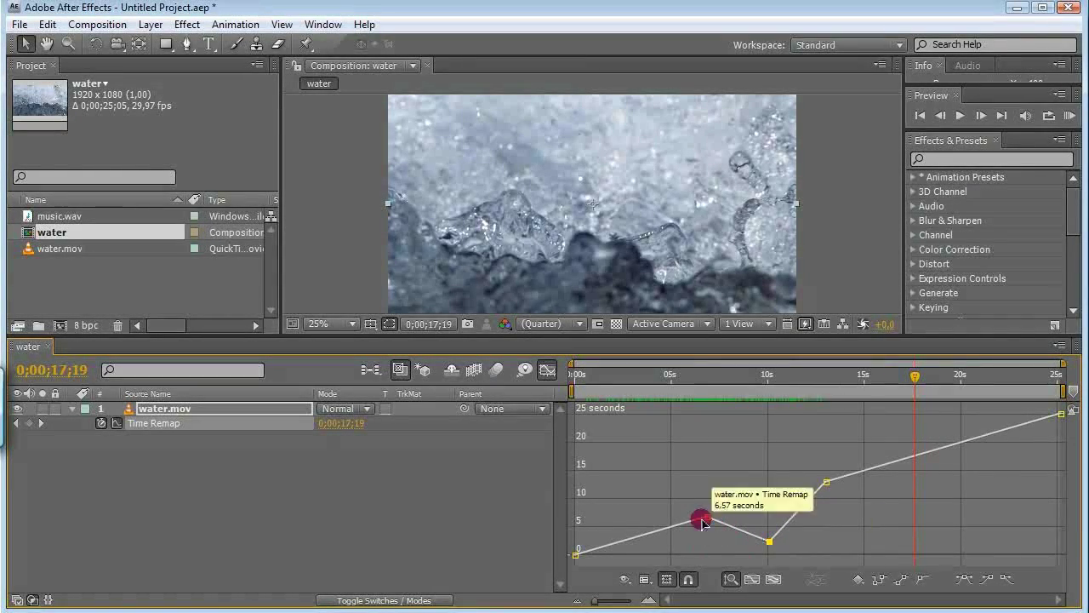
# - Raise the 10-second Time Remap keyframe to about 22 seconds to speed up the section before it, and scrub through the result
pyautogui.click(770, 542)
pyautogui.moveTo(769, 541)
pyautogui.mouseDown()
pyautogui.moveTo(770, 529)
pyautogui.moveTo(772, 539)
pyautogui.mouseUp()
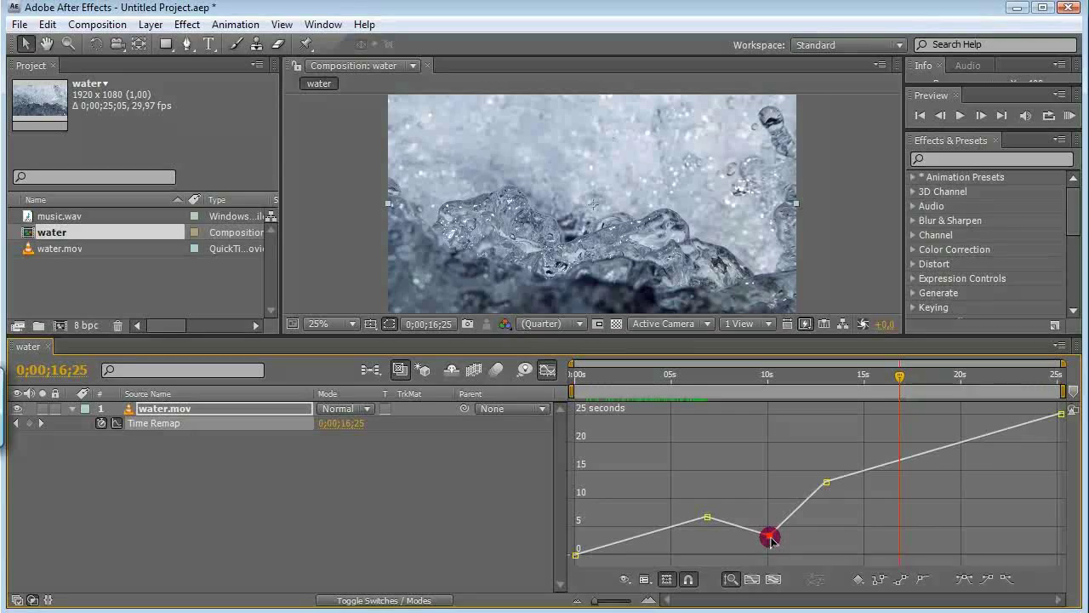
pyautogui.moveTo(771, 539); pyautogui.dragTo(769, 435)
pyautogui.moveTo(897, 383); pyautogui.dragTo(765, 475)
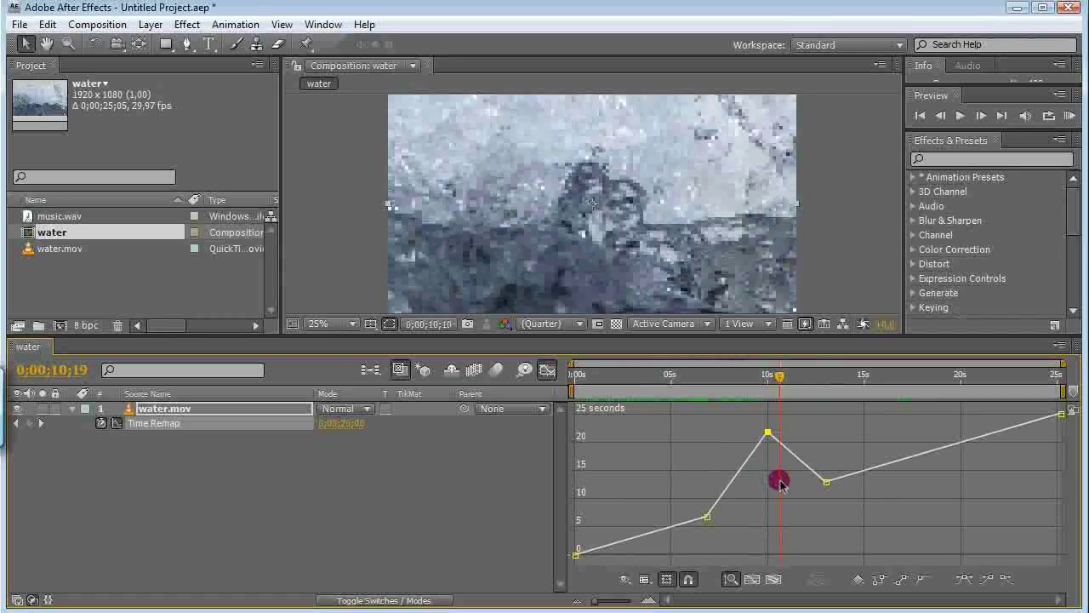
pyautogui.moveTo(787, 487); pyautogui.dragTo(781, 454)
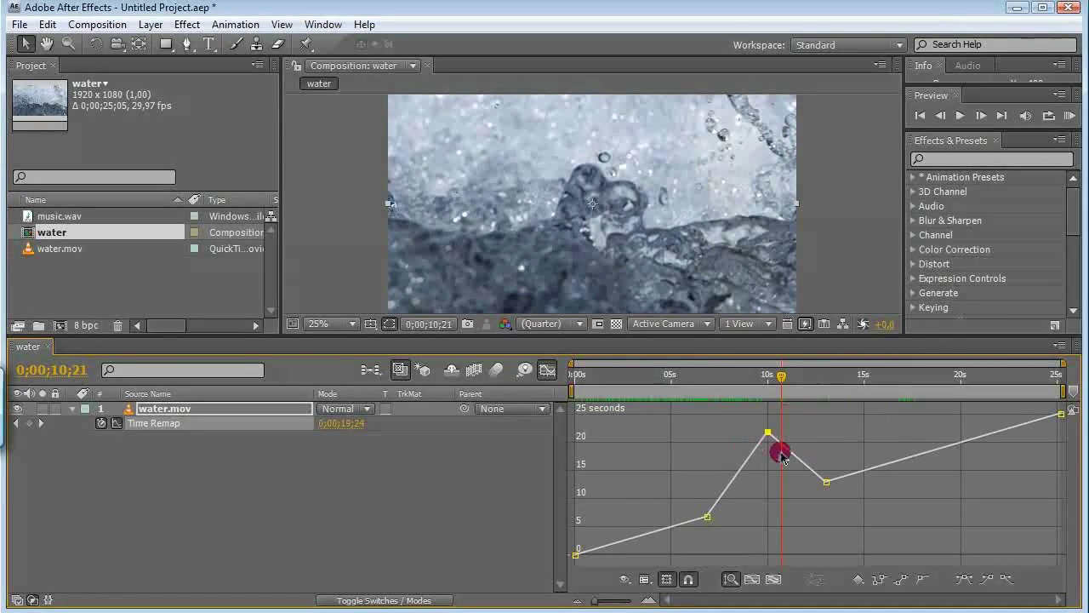
pyautogui.moveTo(784, 388); pyautogui.dragTo(885, 436)
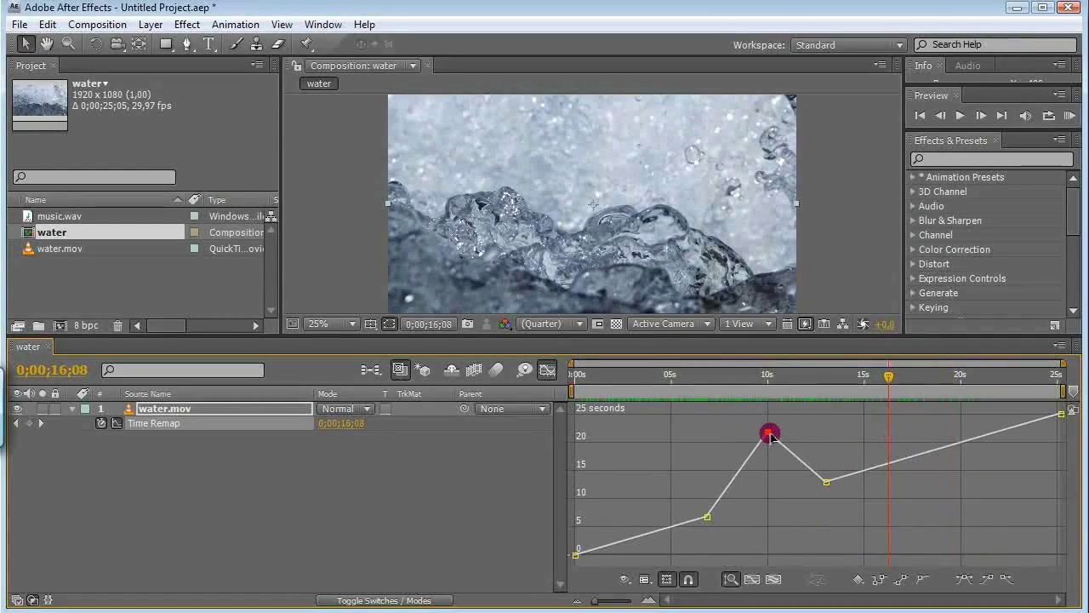
# - Level the 10-second Time Remap keyframe with the preceding one at about 6.8 seconds to freeze the footage, and scrub onward
pyautogui.moveTo(769, 436); pyautogui.dragTo(769, 519)
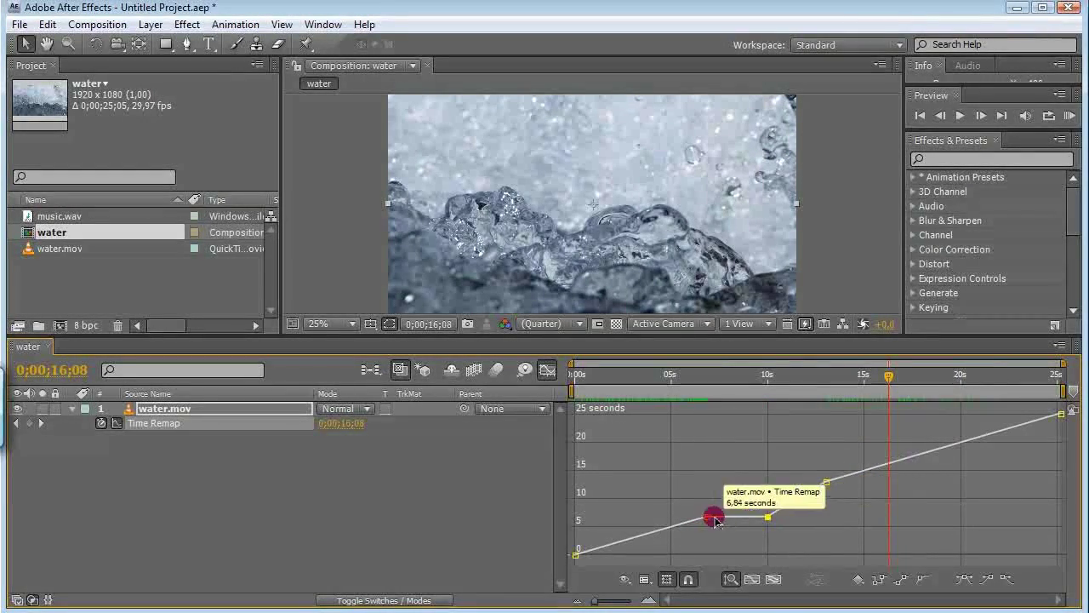
pyautogui.moveTo(883, 376); pyautogui.dragTo(939, 441)
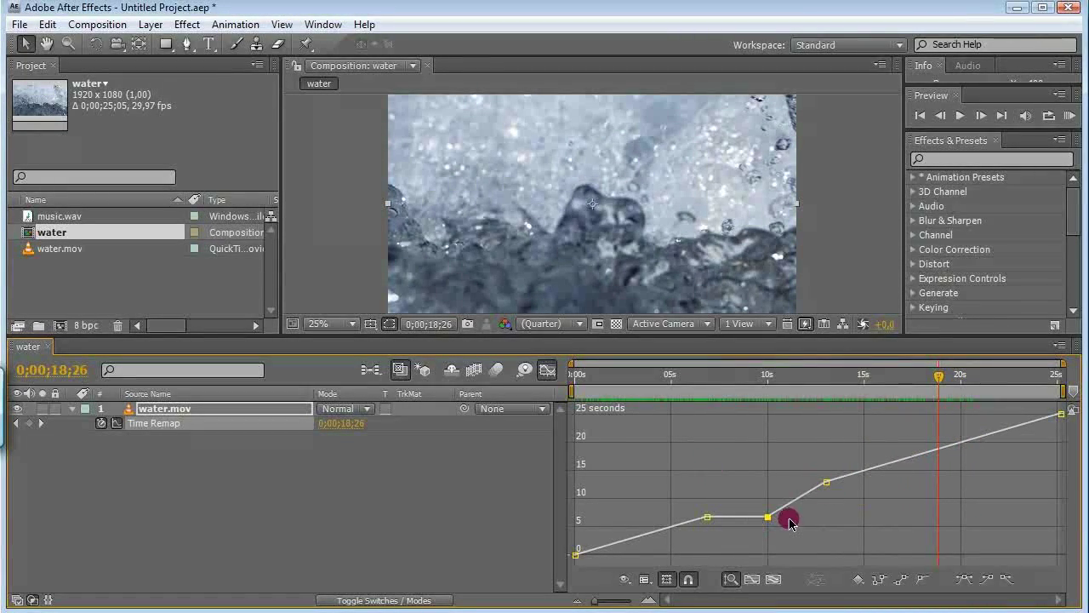
pyautogui.moveTo(581, 555)
pyautogui.moveTo(581, 555); pyautogui.dragTo(579, 558)
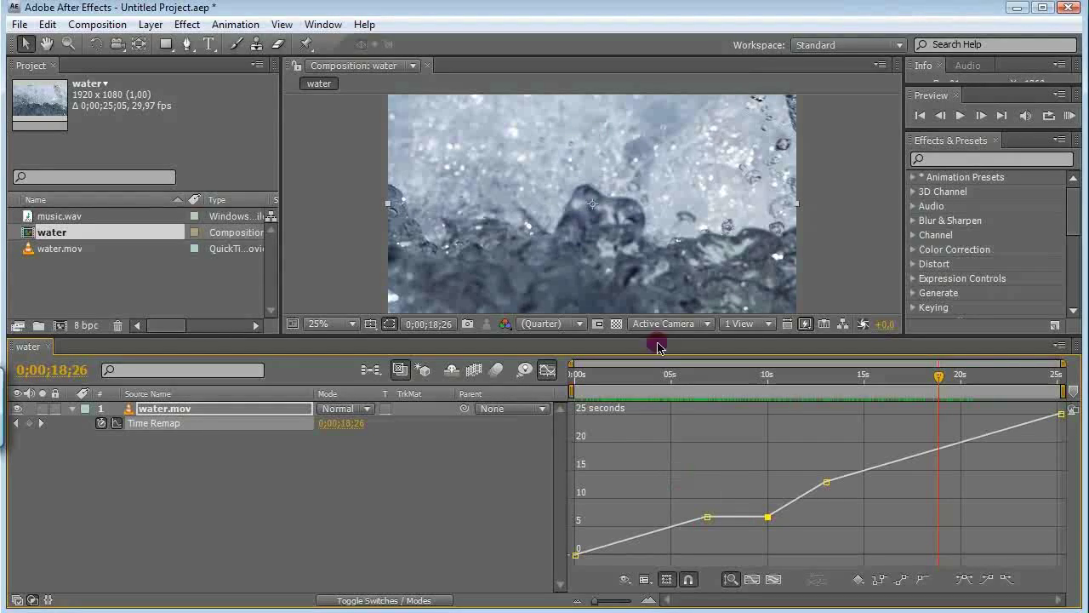
pyautogui.click(768, 518)
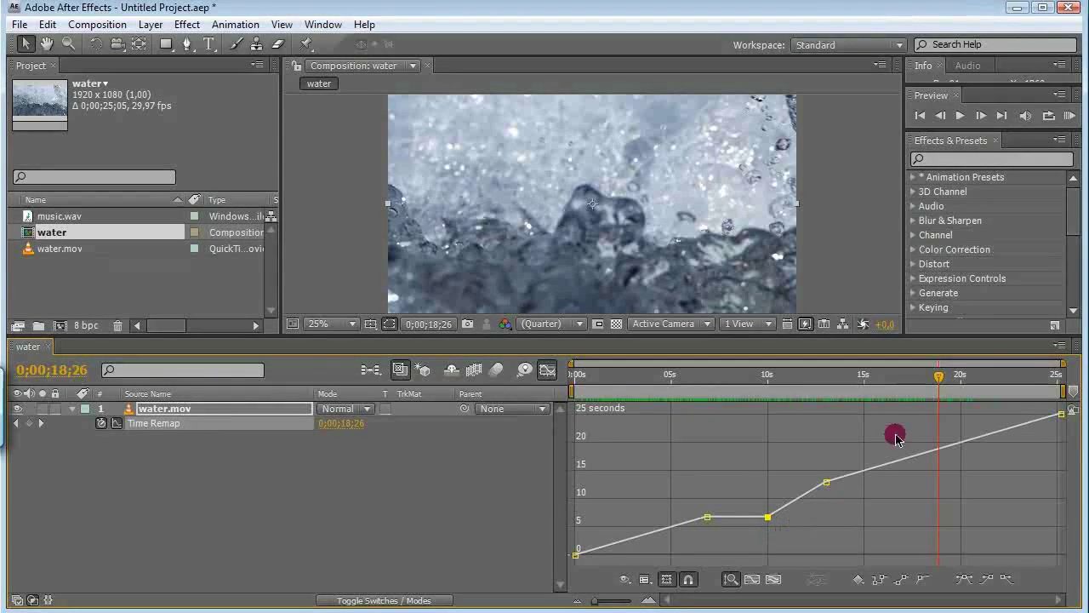
# - Delete the three intermediate Time Remap keyframes, keeping only the start and end keyframes
pyautogui.moveTo(937, 377); pyautogui.dragTo(836, 400)
pyautogui.click(826, 483)
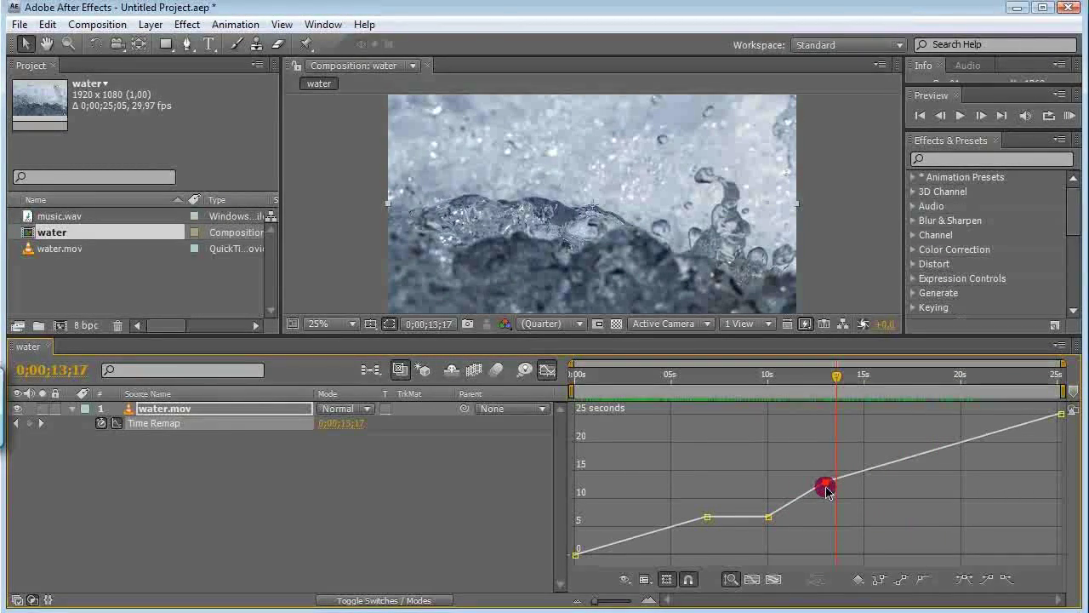
pyautogui.press('Delete')
pyautogui.click(768, 517)
pyautogui.press('Delete')
pyautogui.click(709, 520)
pyautogui.press('Delete')
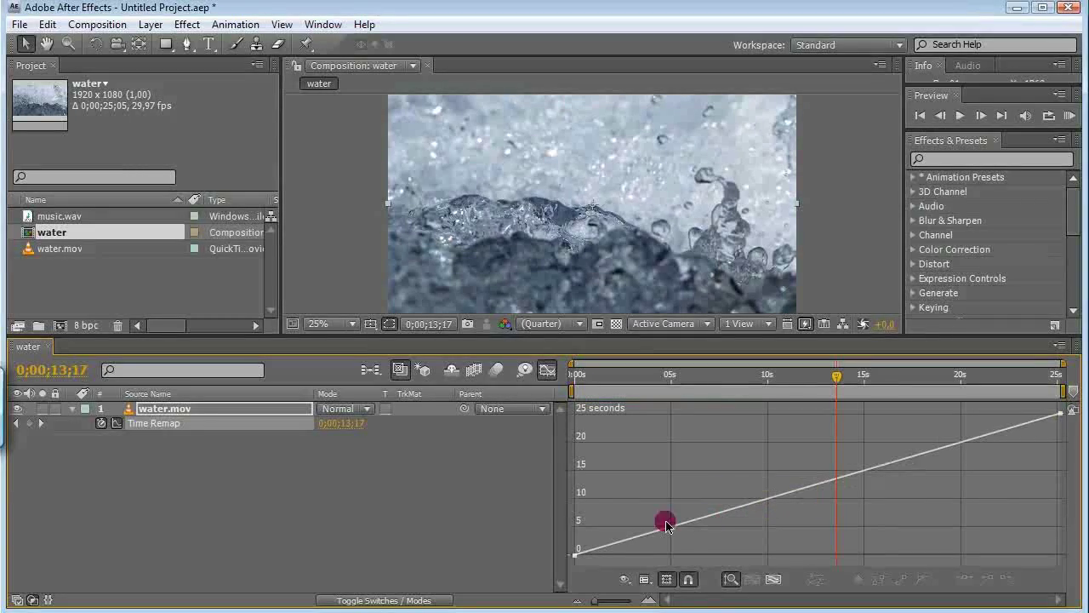
# - Return the timeline from the Graph Editor to layer bars and add a selected Time Remap keyframe at 0;00;20;00
pyautogui.click(550, 372)
pyautogui.moveTo(837, 375); pyautogui.dragTo(964, 393)
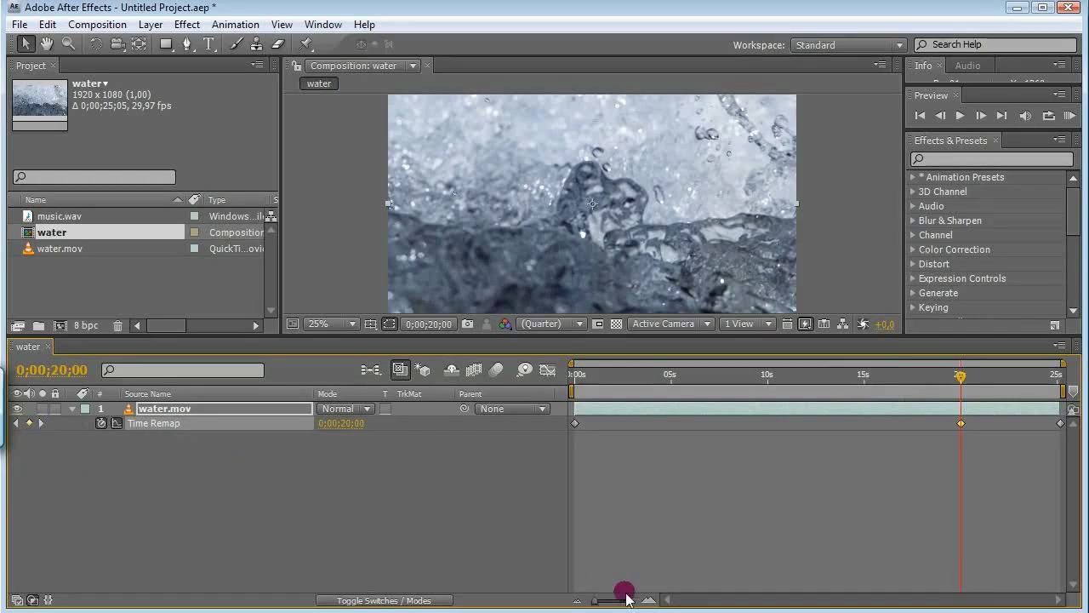
pyautogui.click(959, 423)
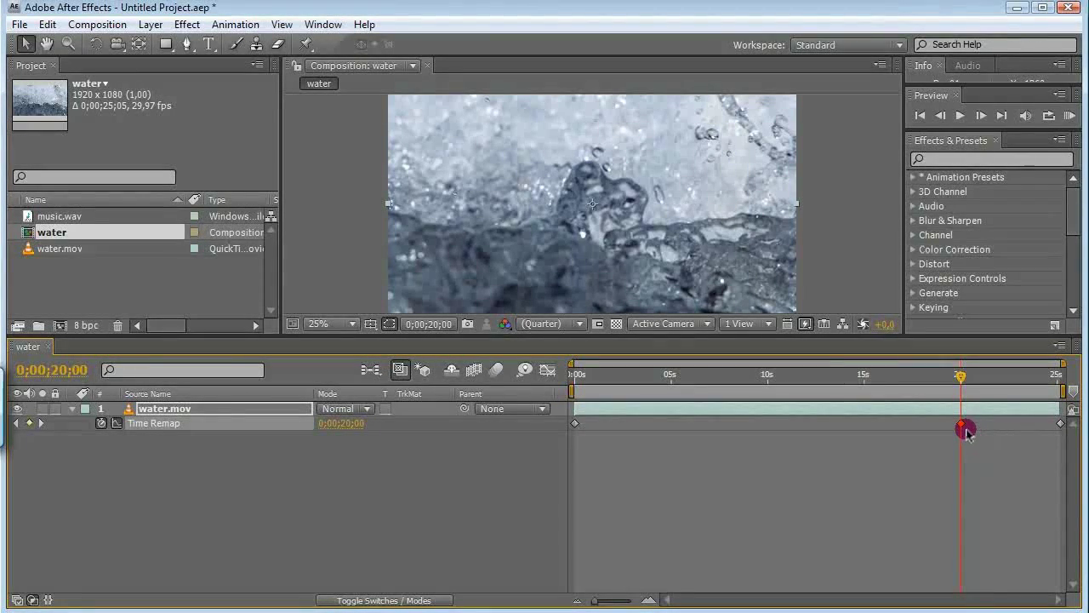
# - Move the 20-second Time Remap keyframe to about 2.6 seconds, and scrub through the sections before and after it
pyautogui.moveTo(962, 426)
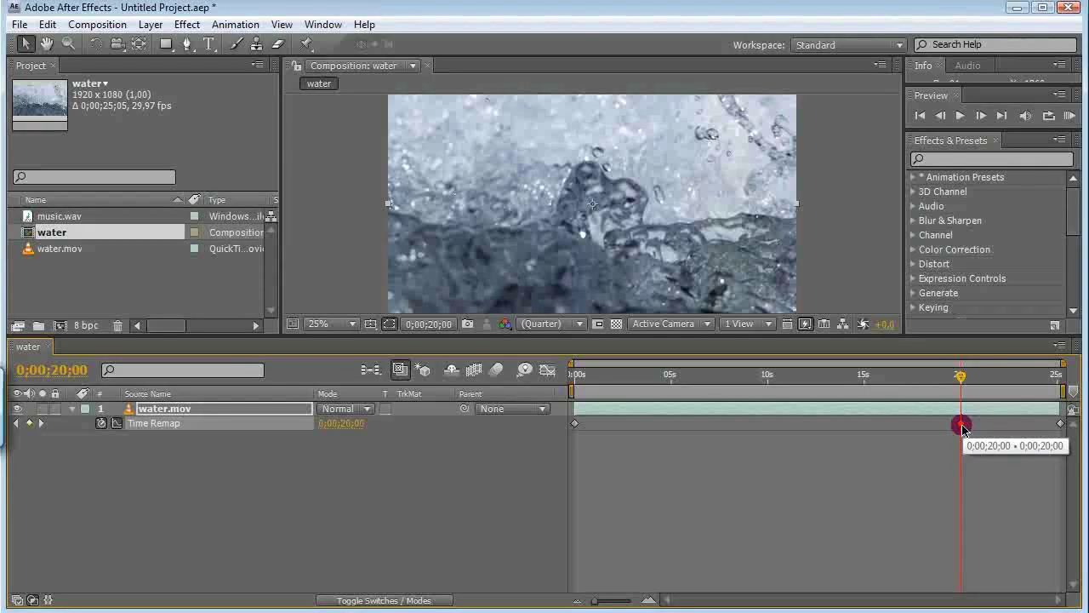
pyautogui.moveTo(962, 428); pyautogui.dragTo(634, 428)
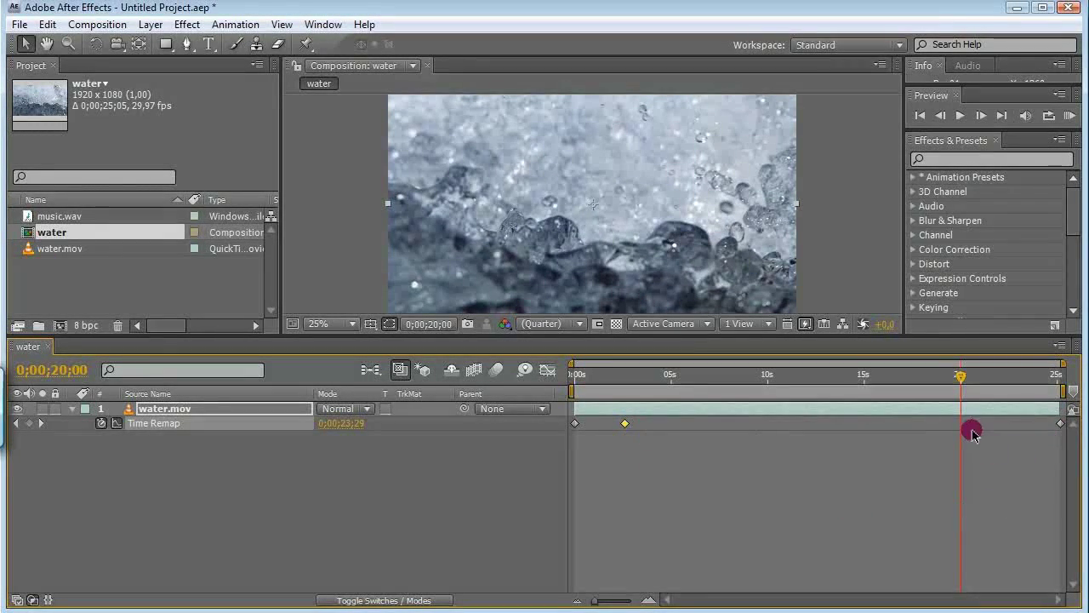
pyautogui.moveTo(1062, 431); pyautogui.dragTo(1039, 432)
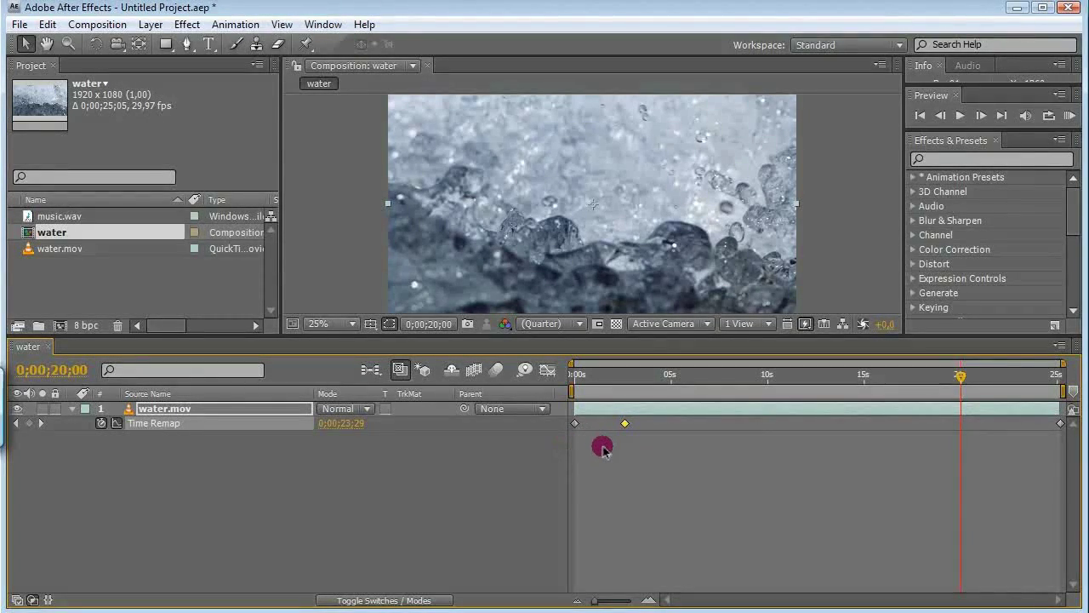
pyautogui.moveTo(963, 377); pyautogui.dragTo(581, 416)
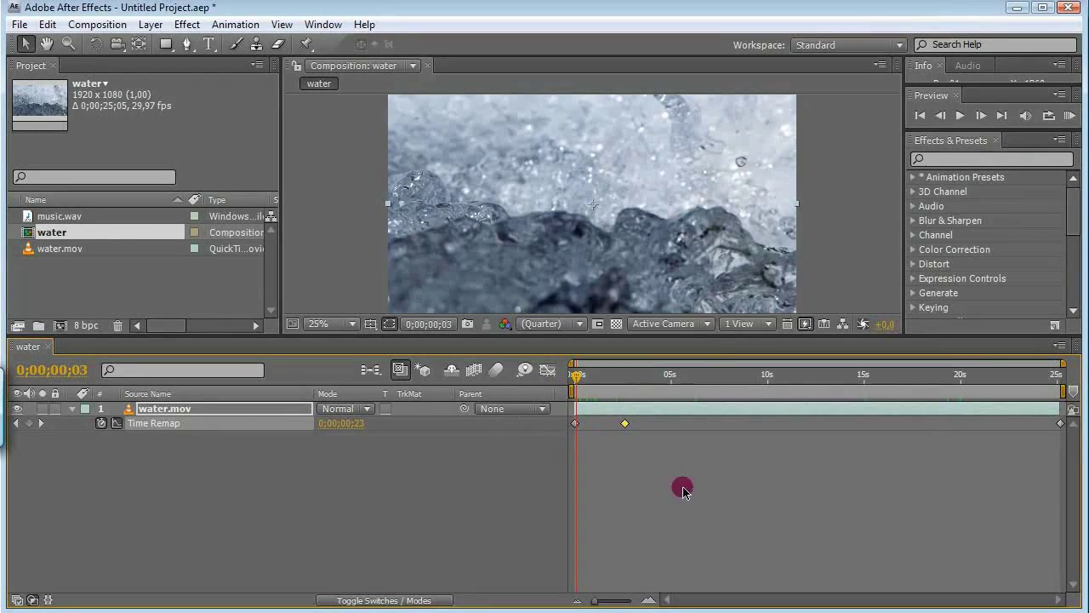
pyautogui.moveTo(591, 396); pyautogui.dragTo(630, 401)
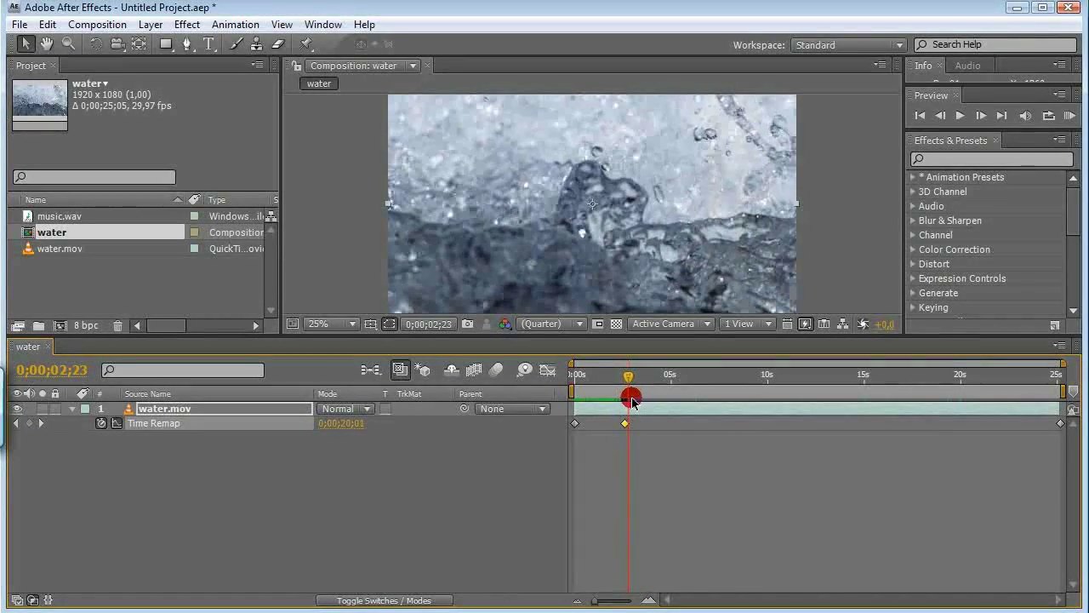
pyautogui.moveTo(639, 404); pyautogui.dragTo(641, 472)
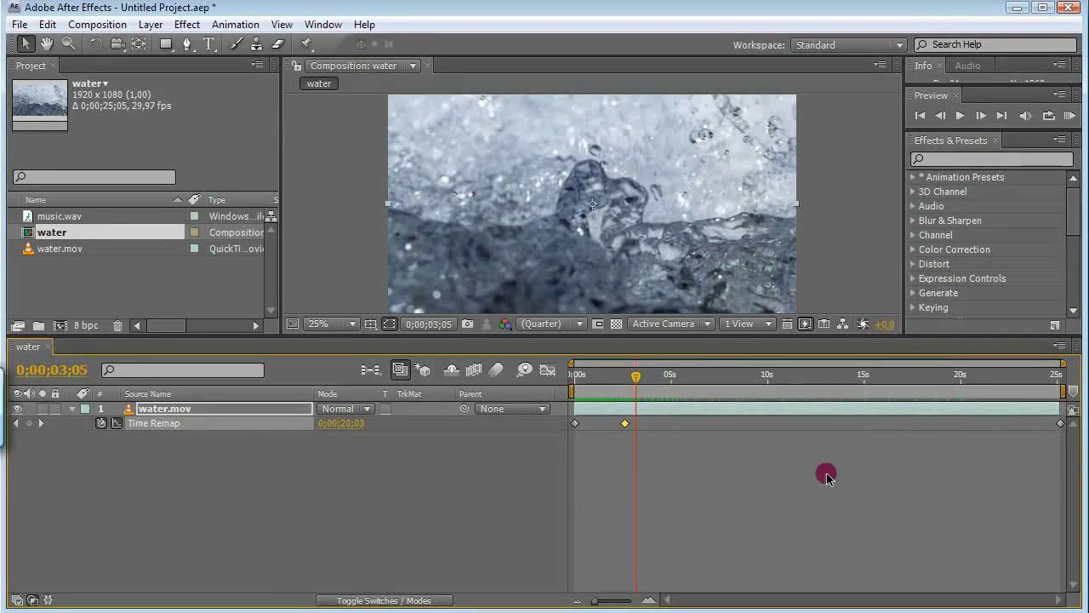
pyautogui.moveTo(635, 380); pyautogui.dragTo(594, 449)
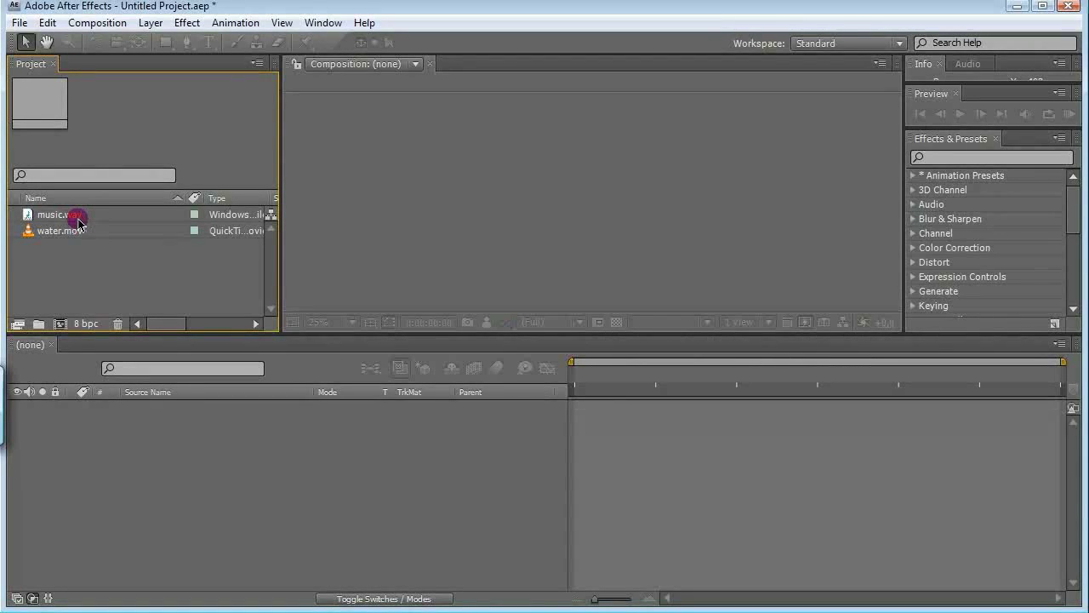
# - Create a composition from music.wav and convert its audio to keyframes
pyautogui.moveTo(73, 219); pyautogui.dragTo(61, 322)
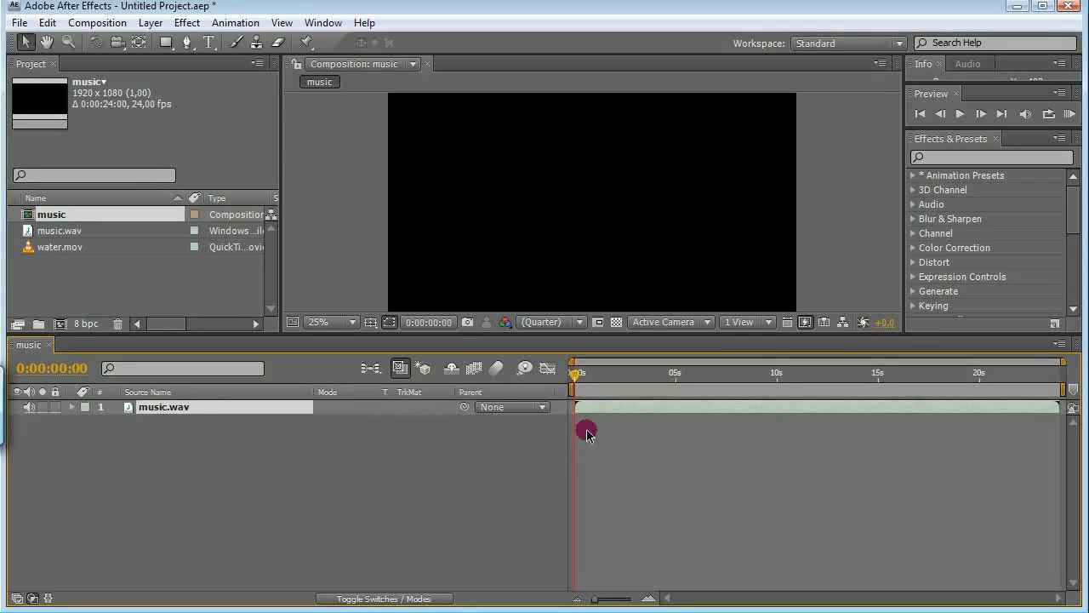
pyautogui.rightClick(623, 411)
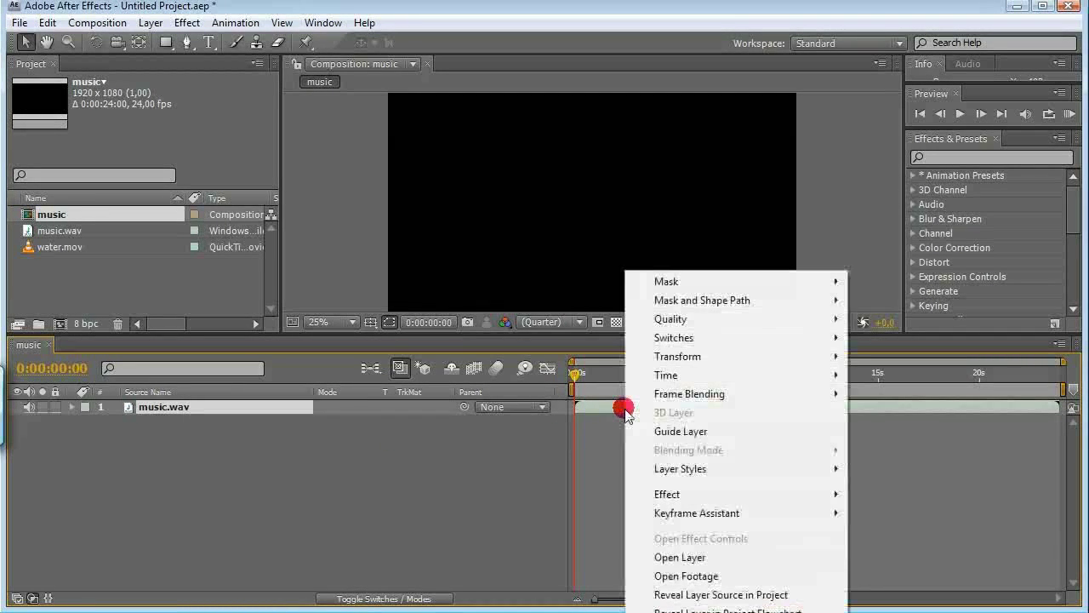
pyautogui.moveTo(669, 361)
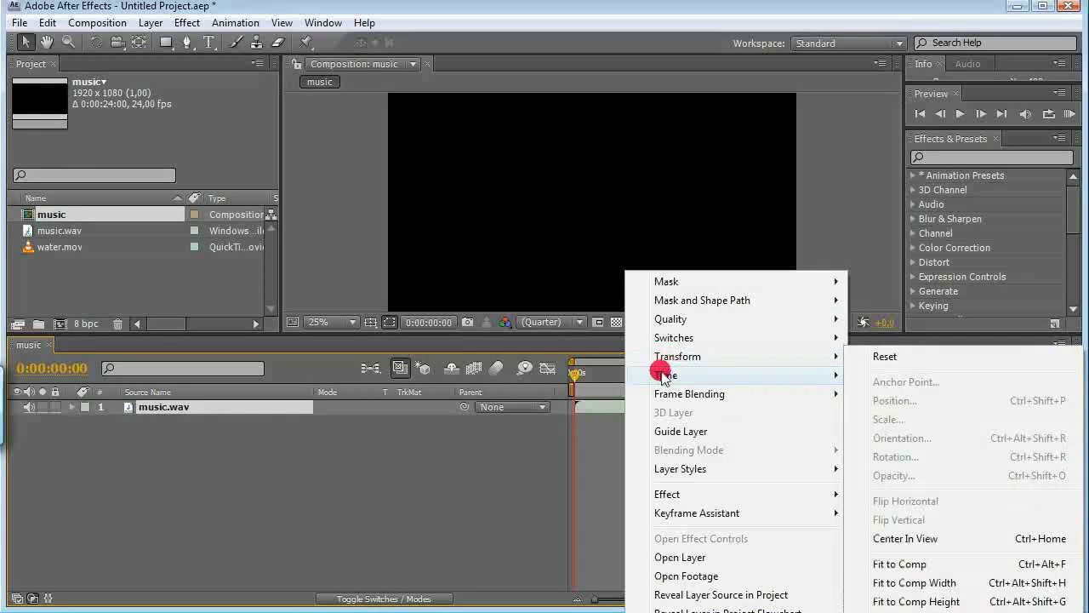
pyautogui.moveTo(692, 515)
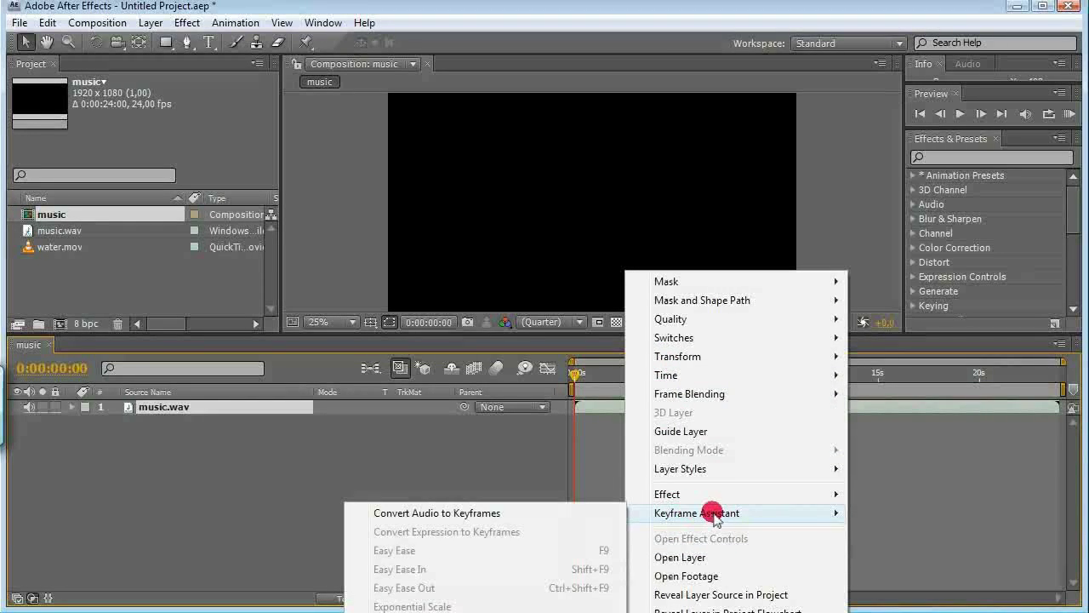
pyautogui.click(467, 513)
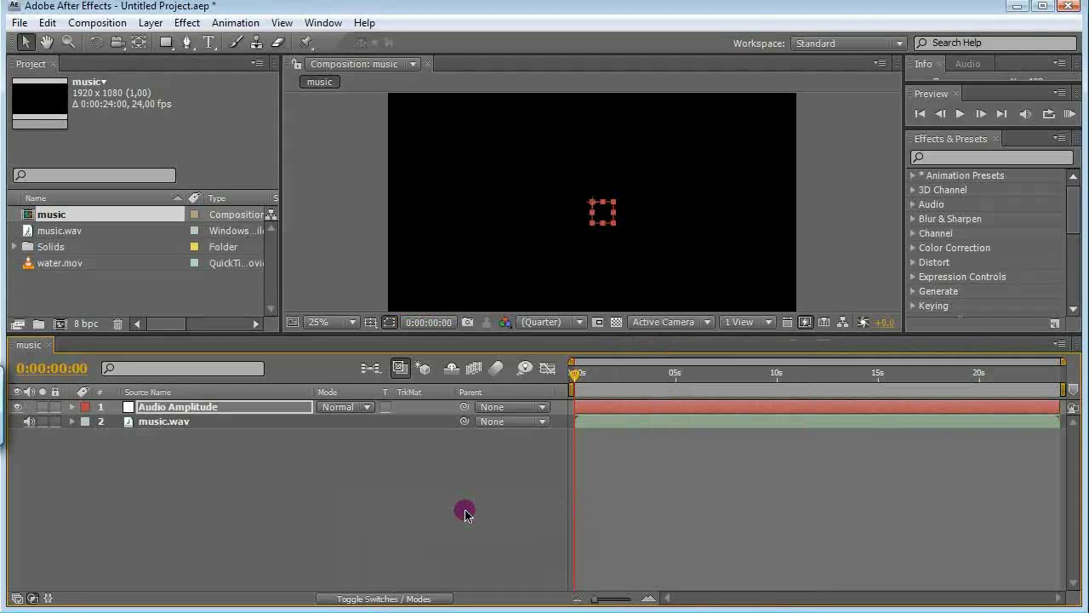
# - Show the effect controls of the Audio Amplitude layer and widen their panel
pyautogui.click(166, 411)
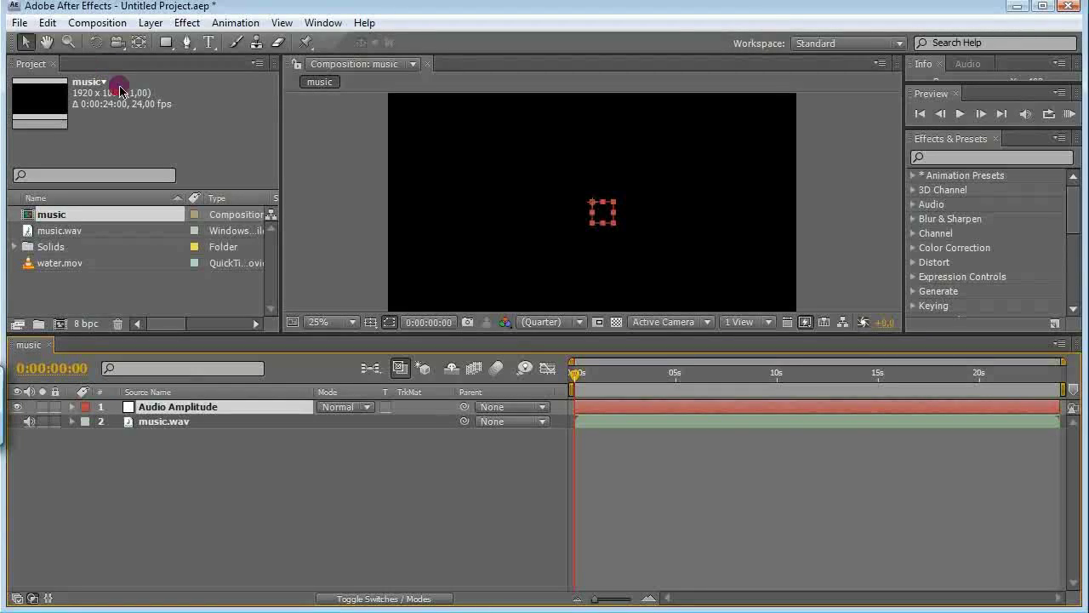
pyautogui.click(279, 23)
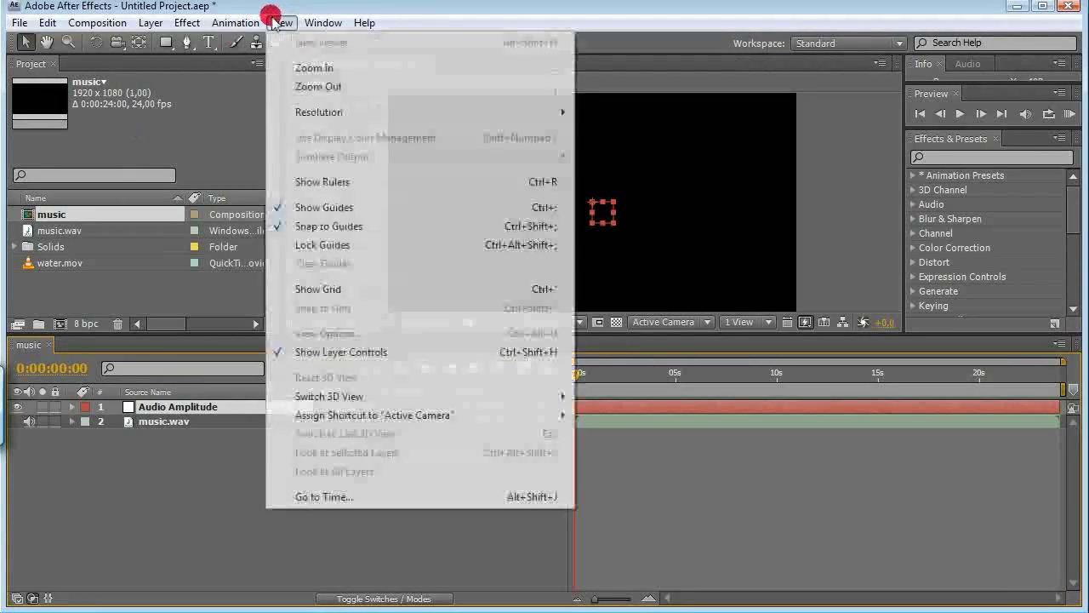
pyautogui.moveTo(324, 23)
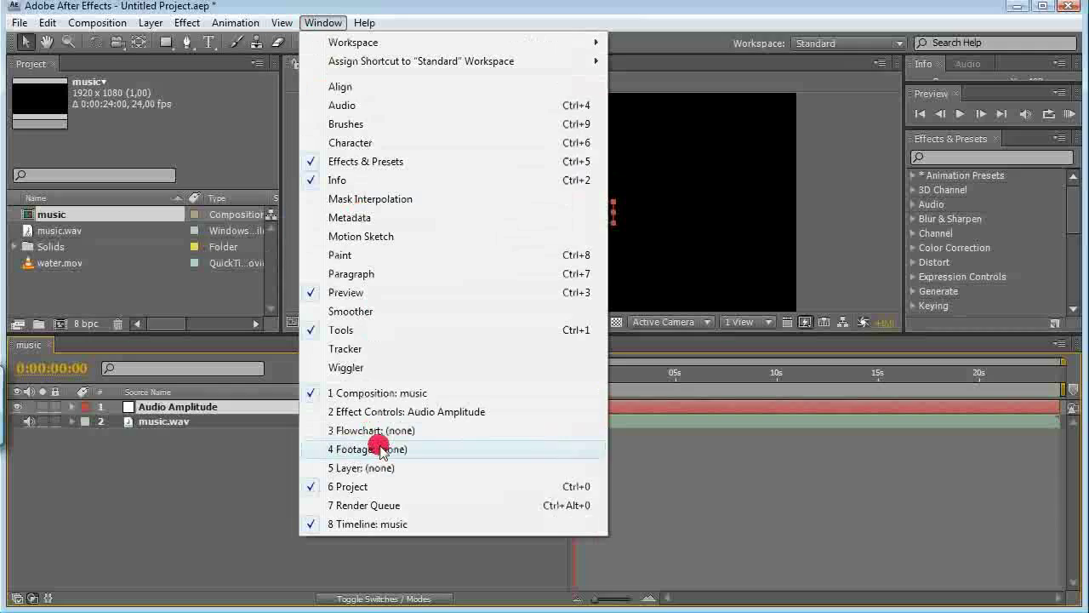
pyautogui.click(385, 411)
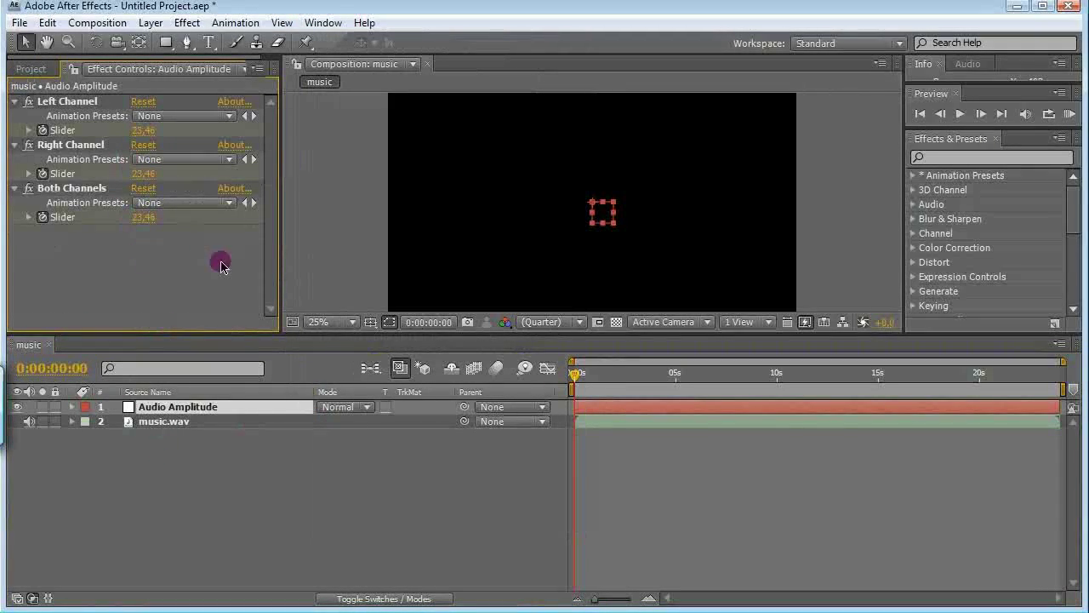
pyautogui.moveTo(280, 232); pyautogui.dragTo(314, 232)
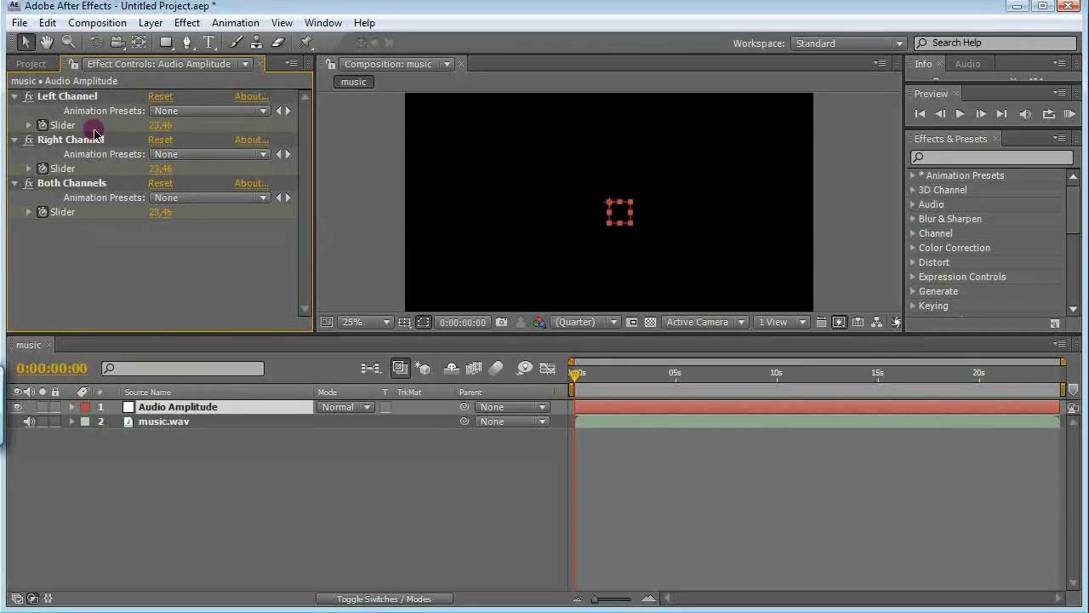
# - Delete the Right Channel and Left Channel effects from Audio Amplitude, keeping only Both Channels
pyautogui.click(88, 101)
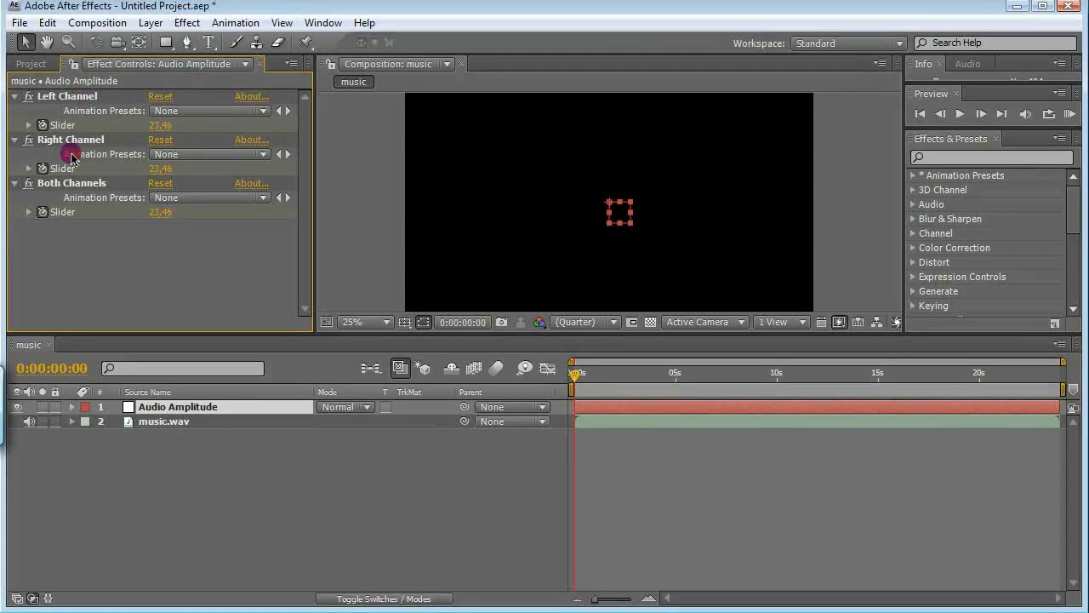
pyautogui.keyDown('shift'); pyautogui.click(53, 184); pyautogui.keyUp('shift')
pyautogui.click(46, 150)
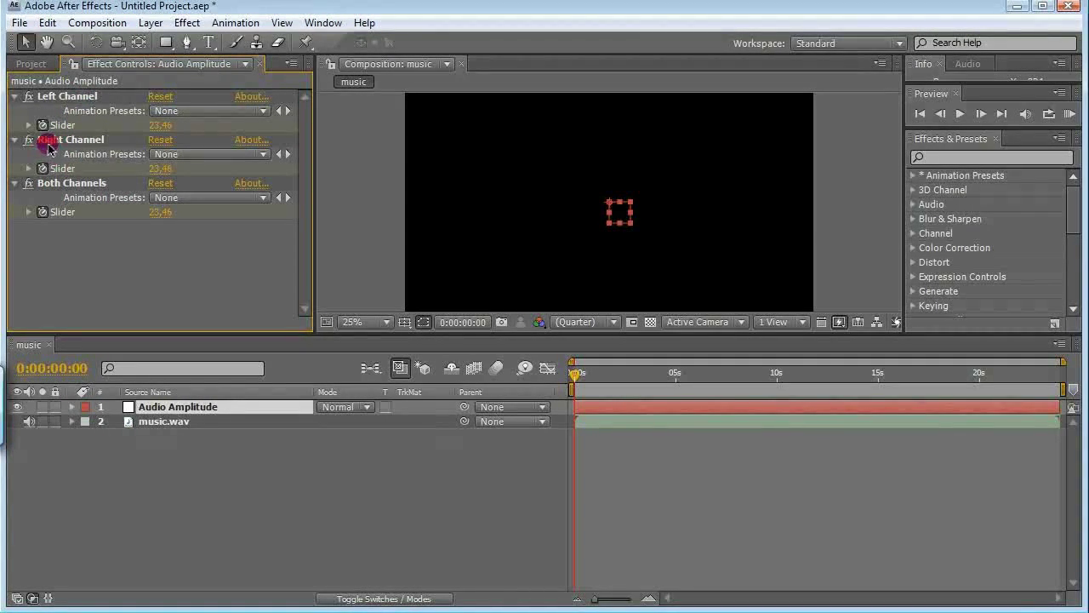
pyautogui.press('Return')
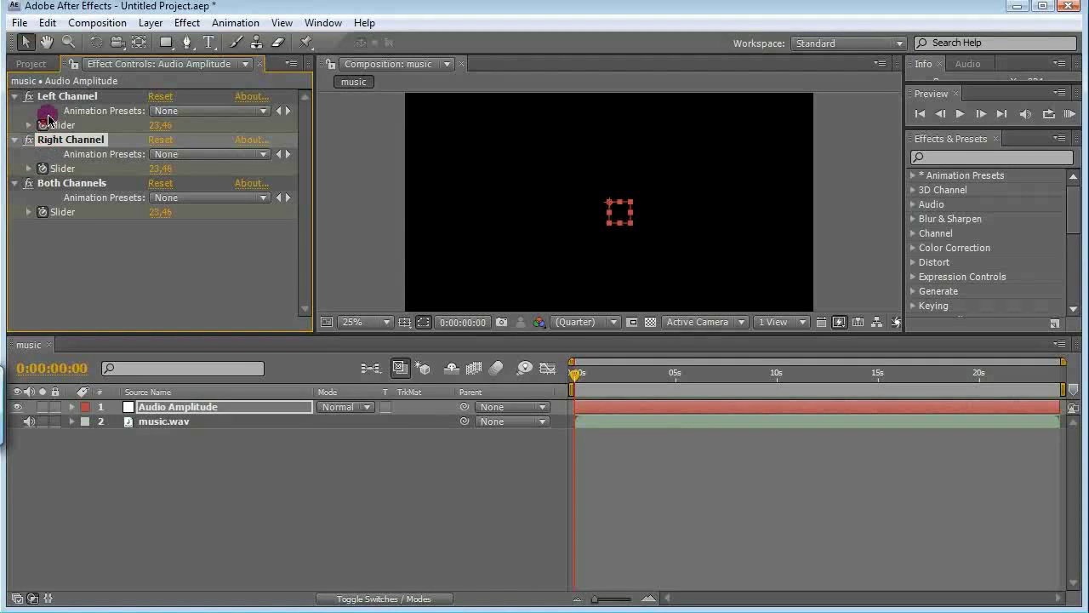
pyautogui.press('Delete')
pyautogui.click(47, 99)
pyautogui.press('Delete')
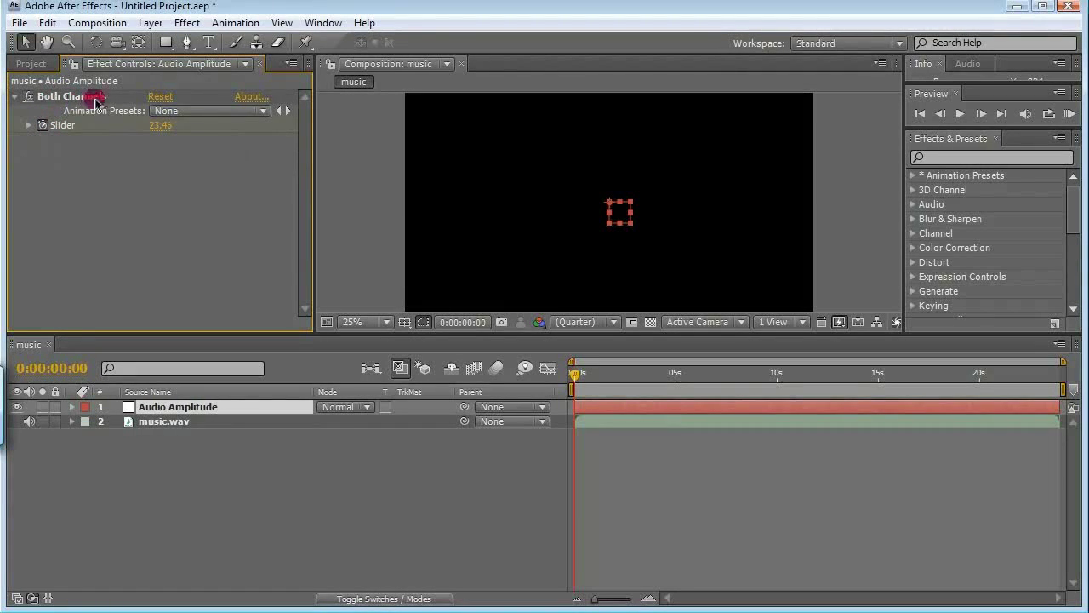
# - Expand the Both Channels slider on the Audio Amplitude layer and zoom in on its individual keyframes
pyautogui.click(28, 126)
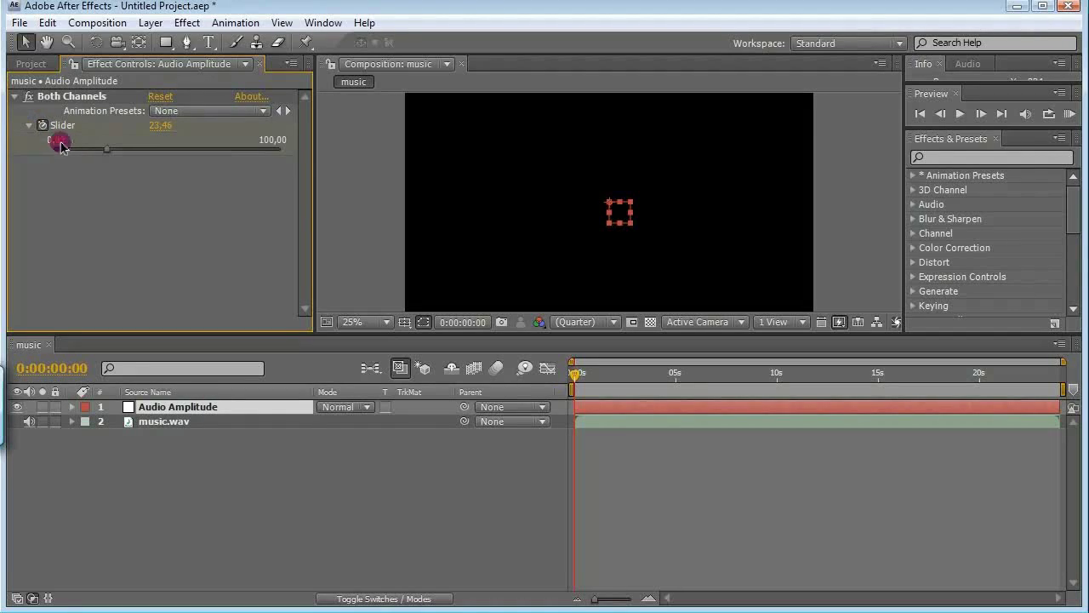
pyautogui.click(73, 407)
pyautogui.click(88, 422)
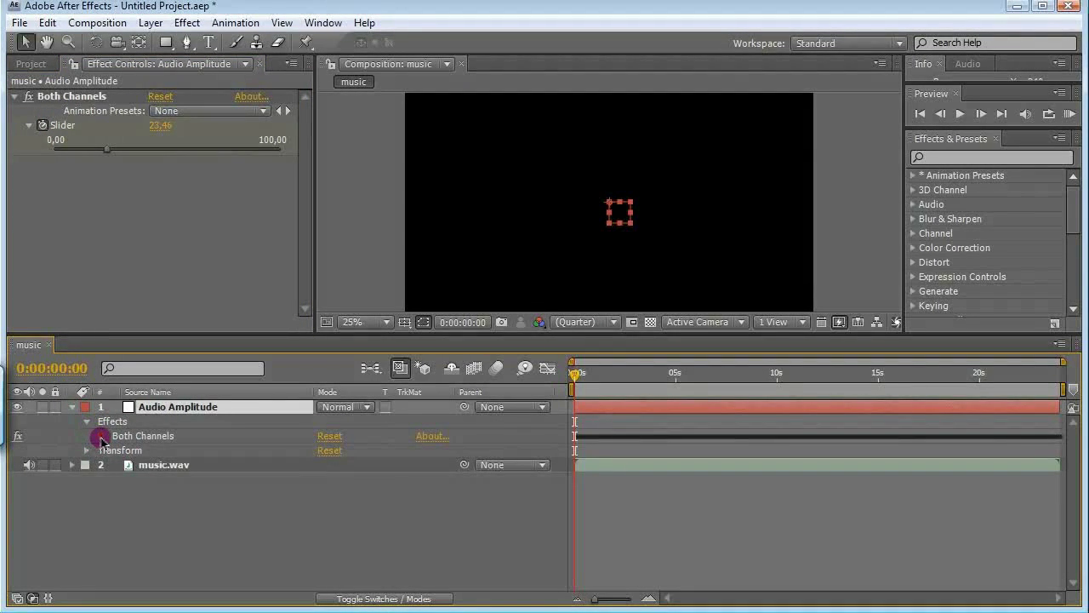
pyautogui.click(101, 435)
pyautogui.click(133, 450)
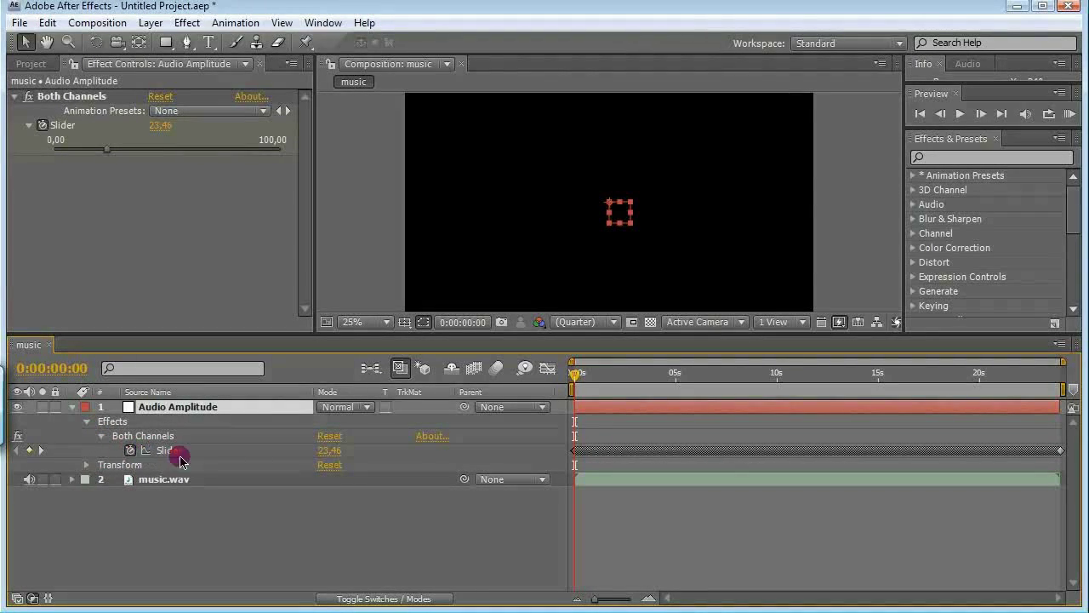
pyautogui.click(647, 598)
pyautogui.click(647, 598)
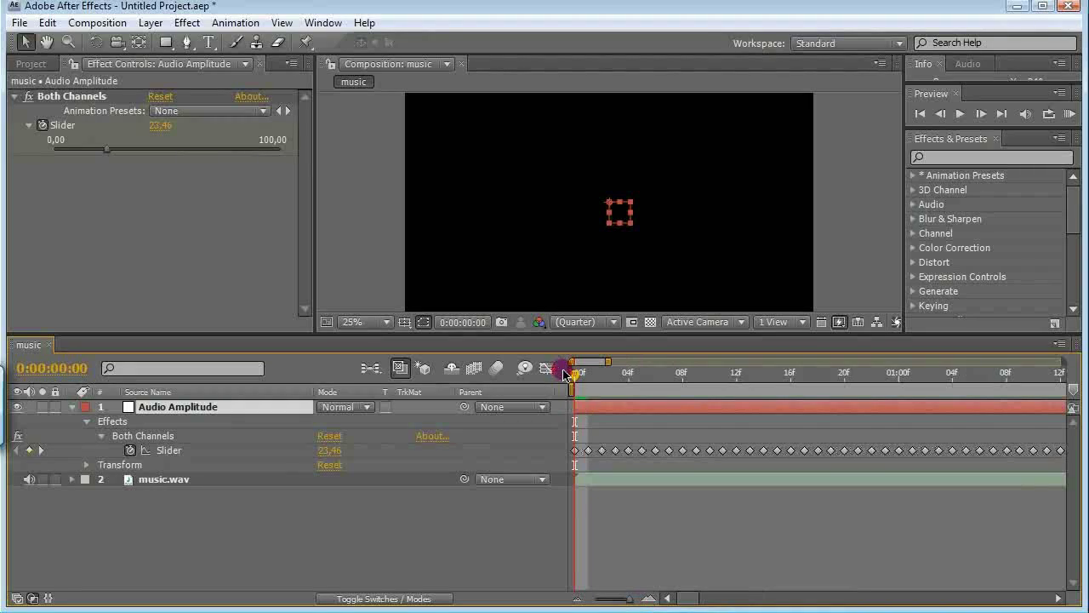
# - Display the Both Channels slider curve in the Graph Editor and scrub along it to 0:00:00:06
pyautogui.moveTo(578, 378)
pyautogui.mouseDown()
pyautogui.moveTo(965, 383)
pyautogui.moveTo(525, 401)
pyautogui.moveTo(586, 405)
pyautogui.moveTo(577, 371)
pyautogui.mouseUp()
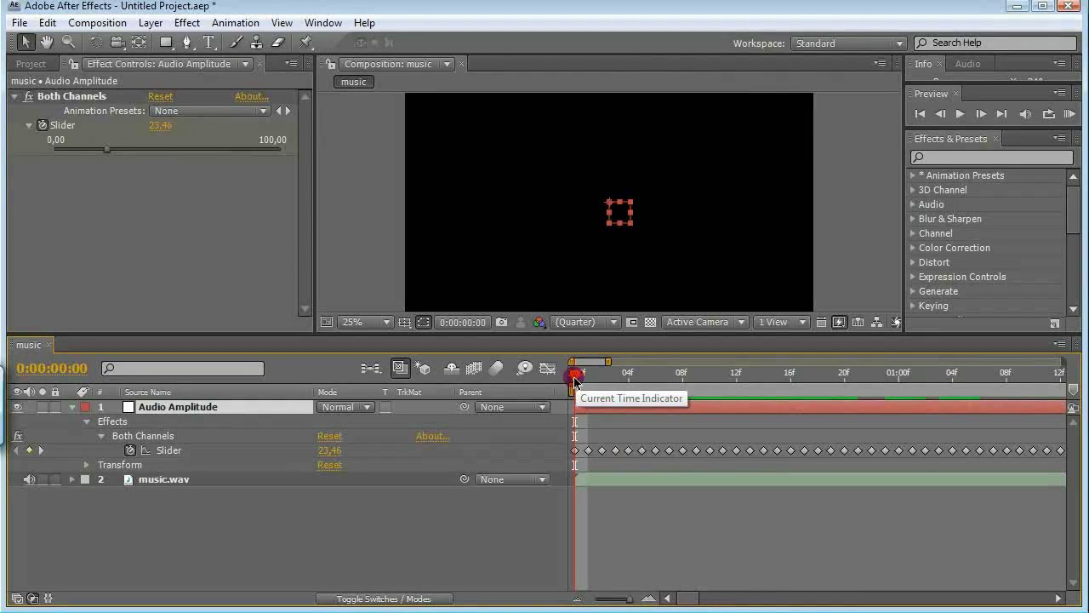
pyautogui.click(547, 368)
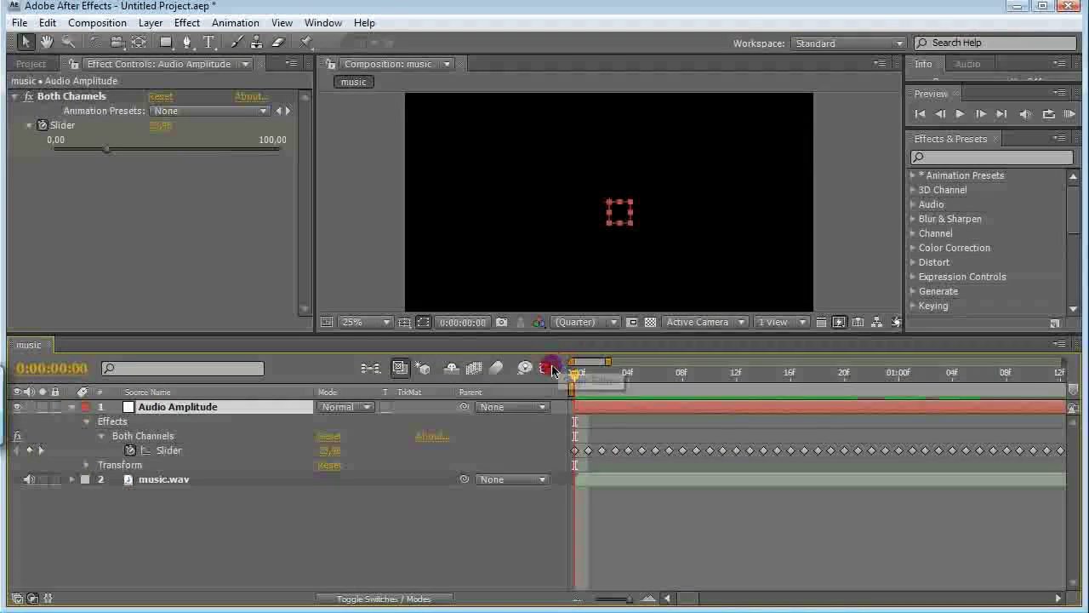
pyautogui.click(151, 450)
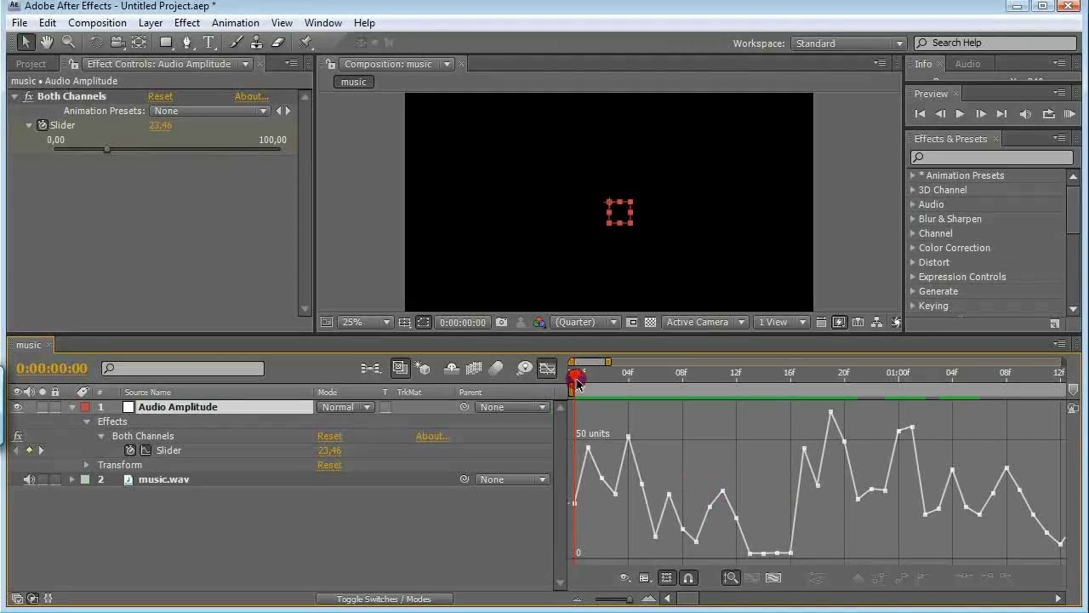
pyautogui.moveTo(578, 381); pyautogui.dragTo(652, 395)
pyautogui.click(642, 483)
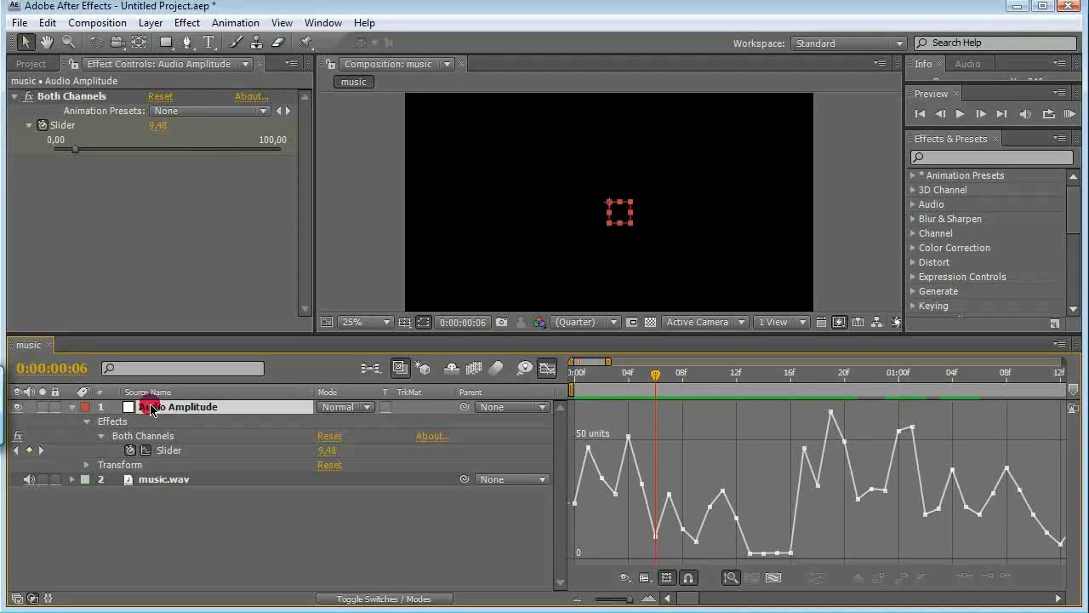
# - Delete the Audio Amplitude layer and apply the Bass & Treble effect to the music.wav layer
pyautogui.press('Delete')
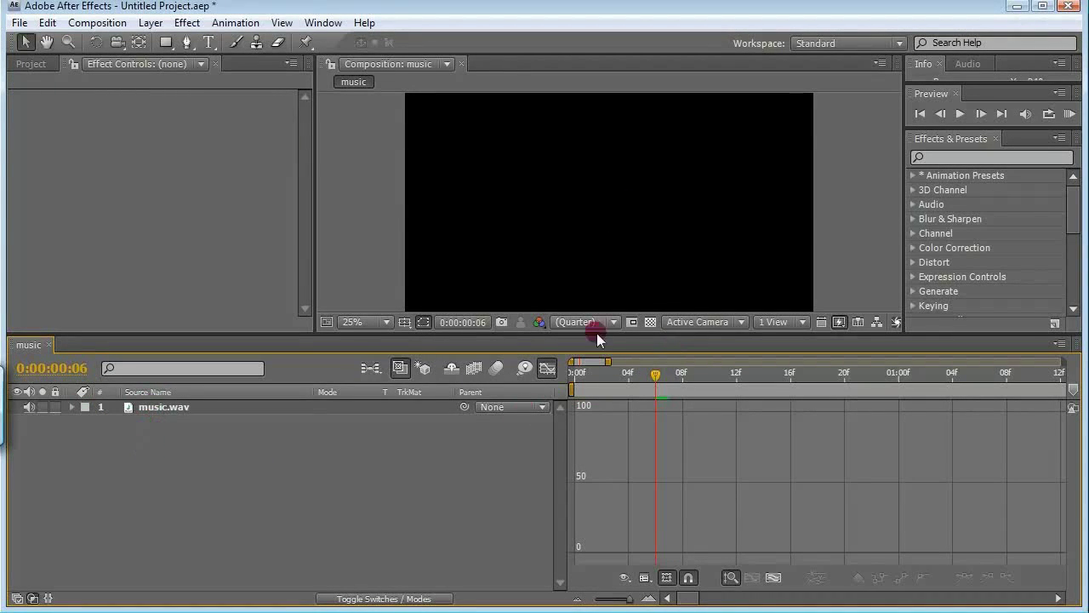
pyautogui.click(939, 158)
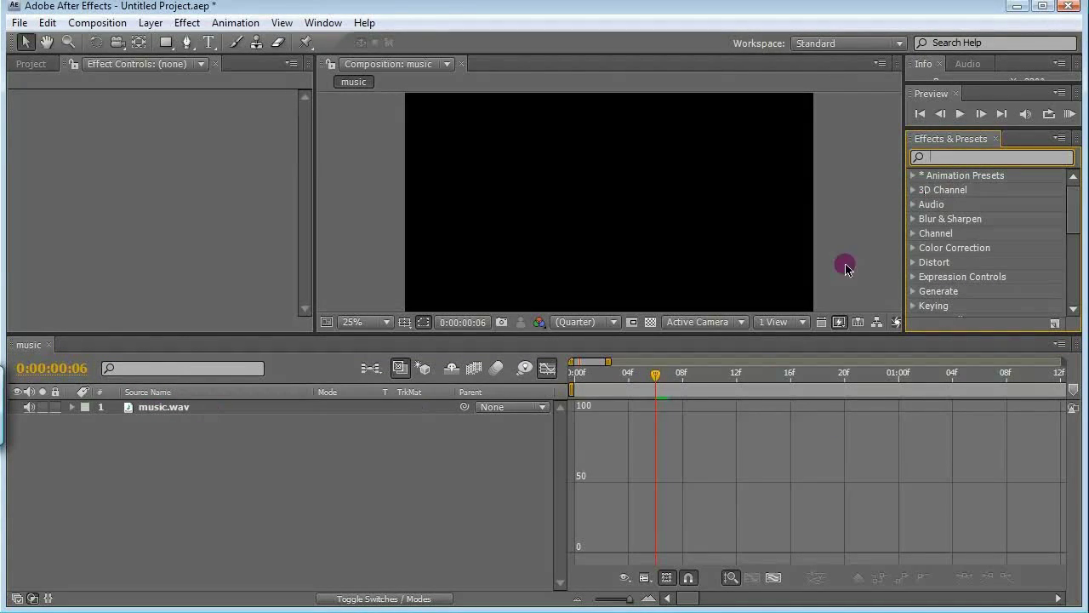
pyautogui.write('bass')
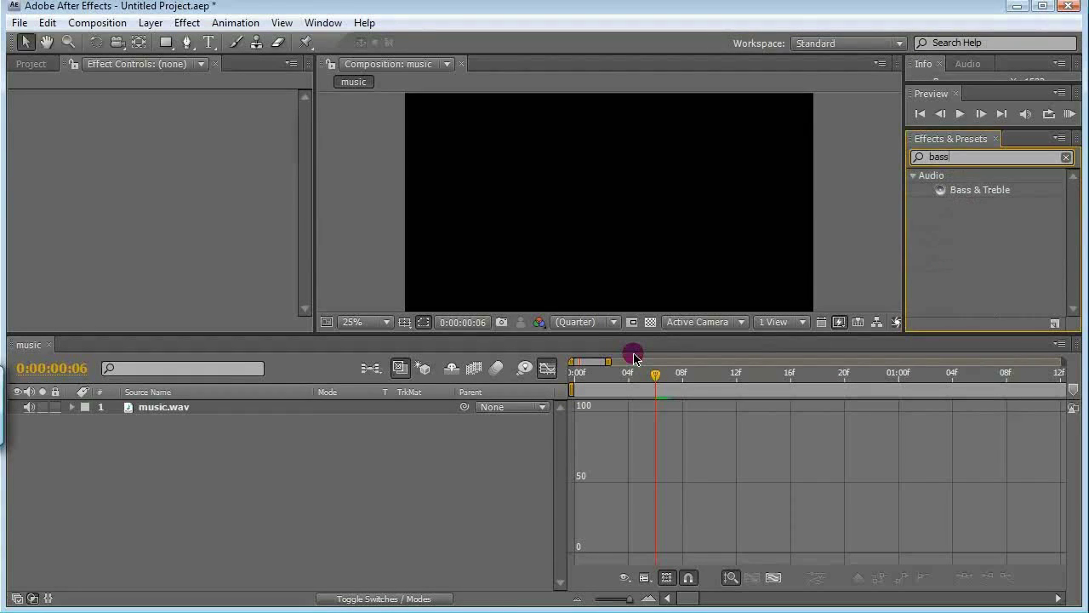
pyautogui.click(973, 192)
pyautogui.moveTo(754, 256); pyautogui.dragTo(161, 406)
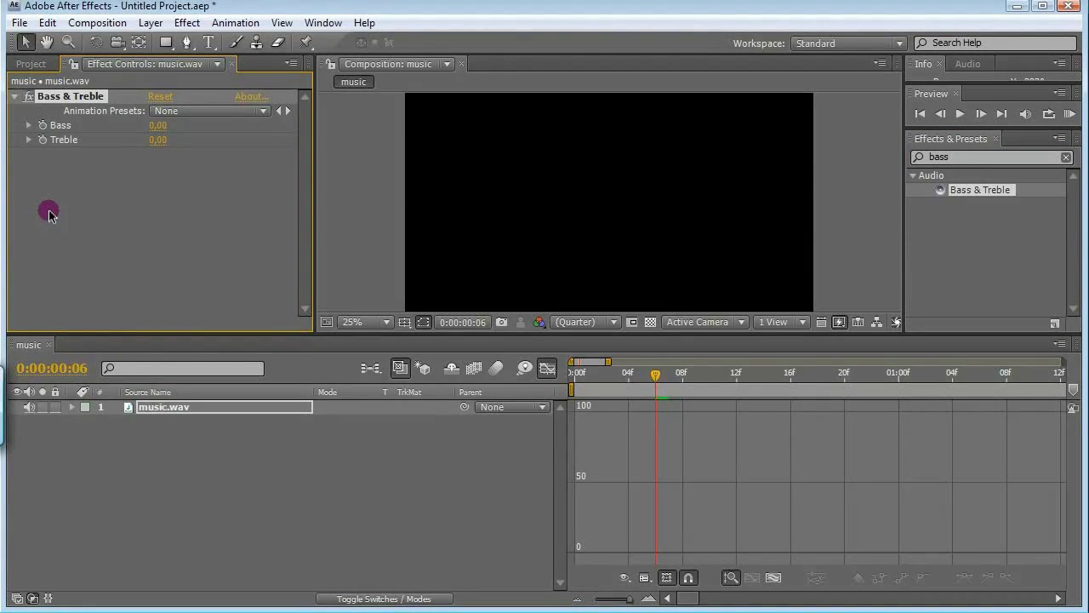
# - Set the Bass & Treble effect on music.wav to Bass 100 and Treble -100
pyautogui.moveTo(157, 126); pyautogui.dragTo(338, 134)
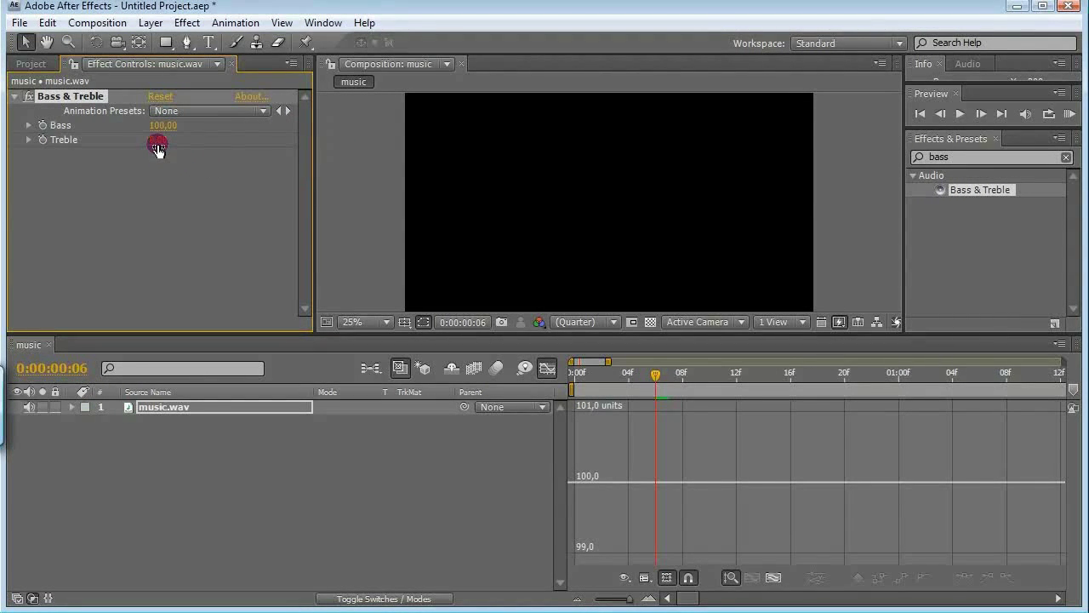
pyautogui.moveTo(159, 146); pyautogui.dragTo(76, 212)
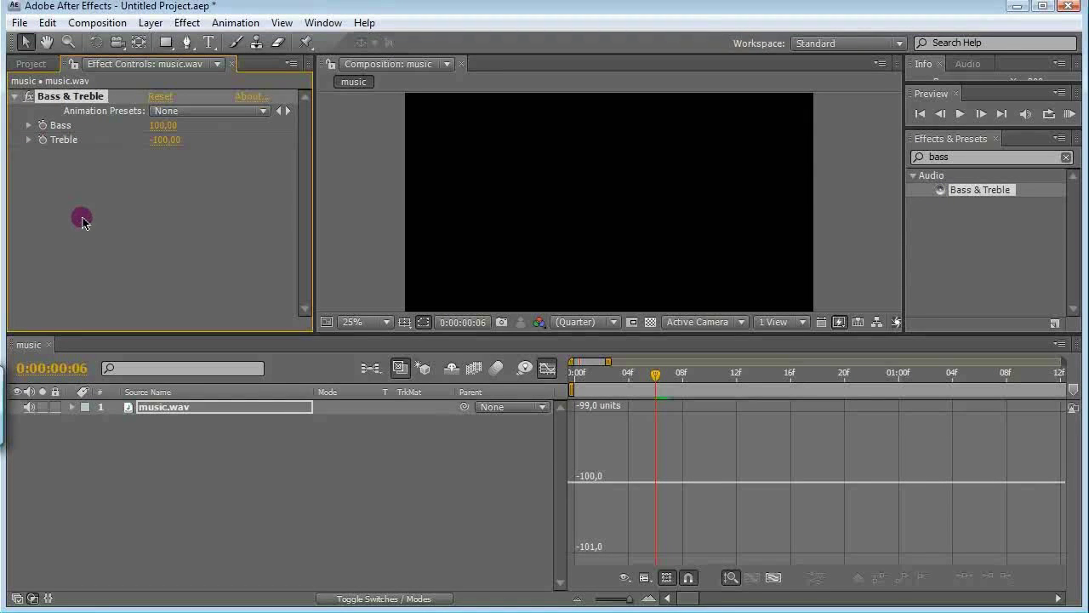
# - Convert the bass-boosted music.wav layer's audio to keyframes
pyautogui.click(167, 408)
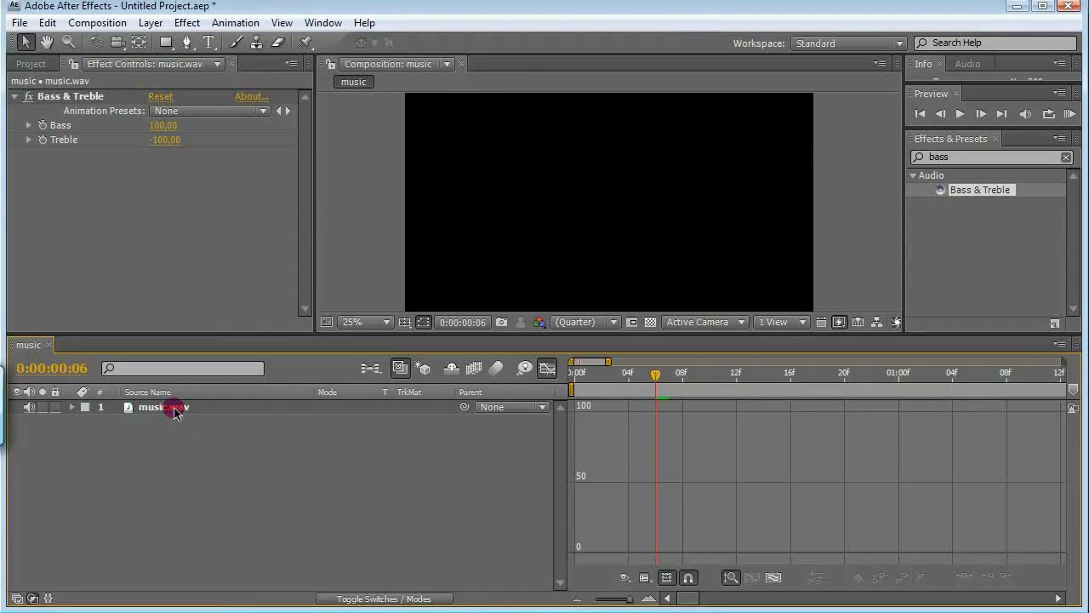
pyautogui.rightClick(176, 412)
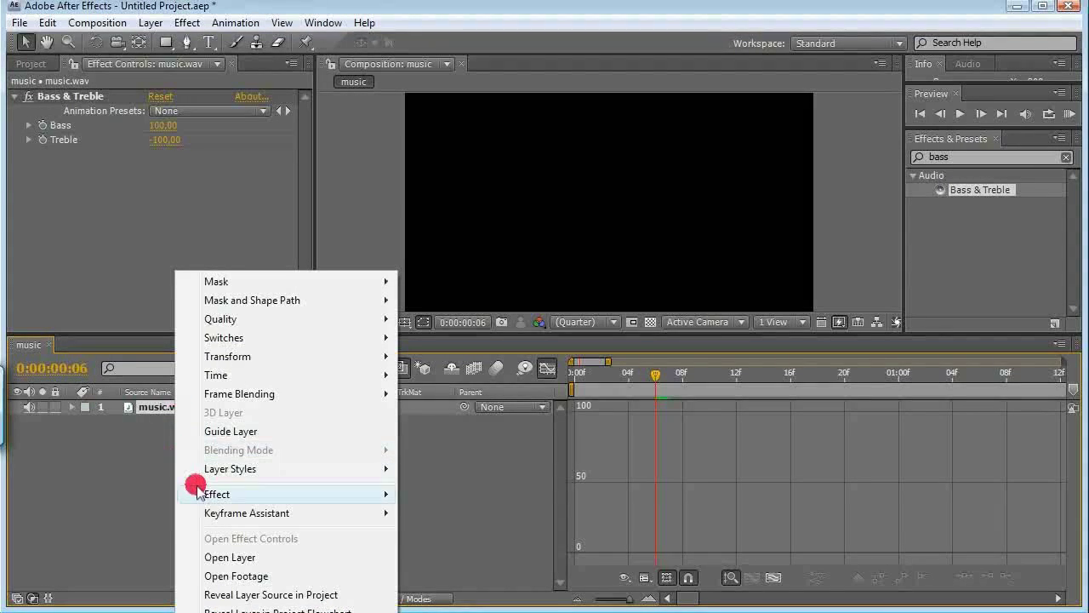
pyautogui.moveTo(212, 513)
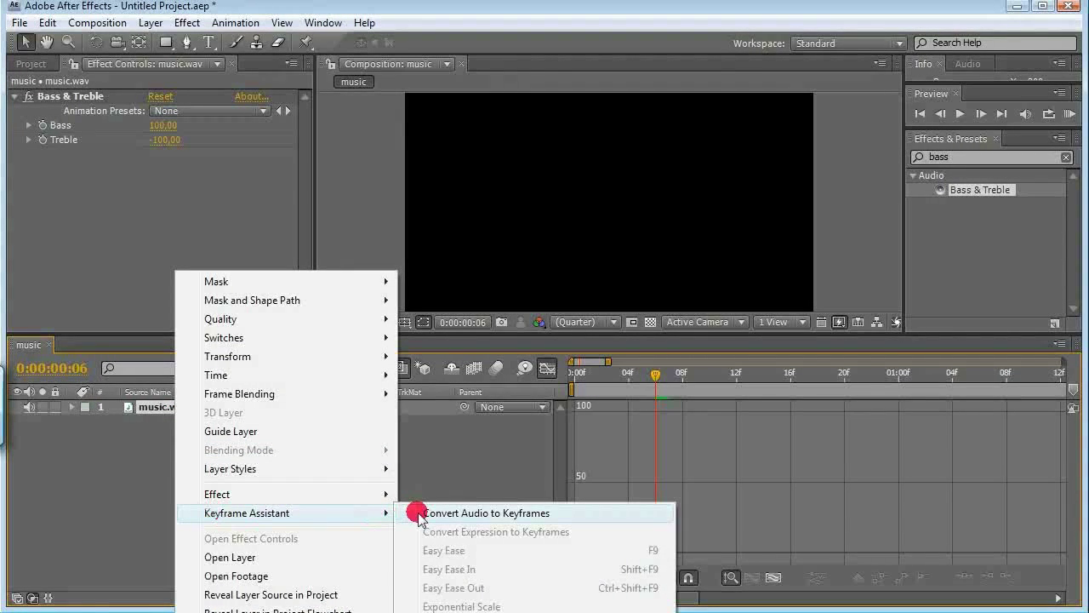
pyautogui.click(418, 514)
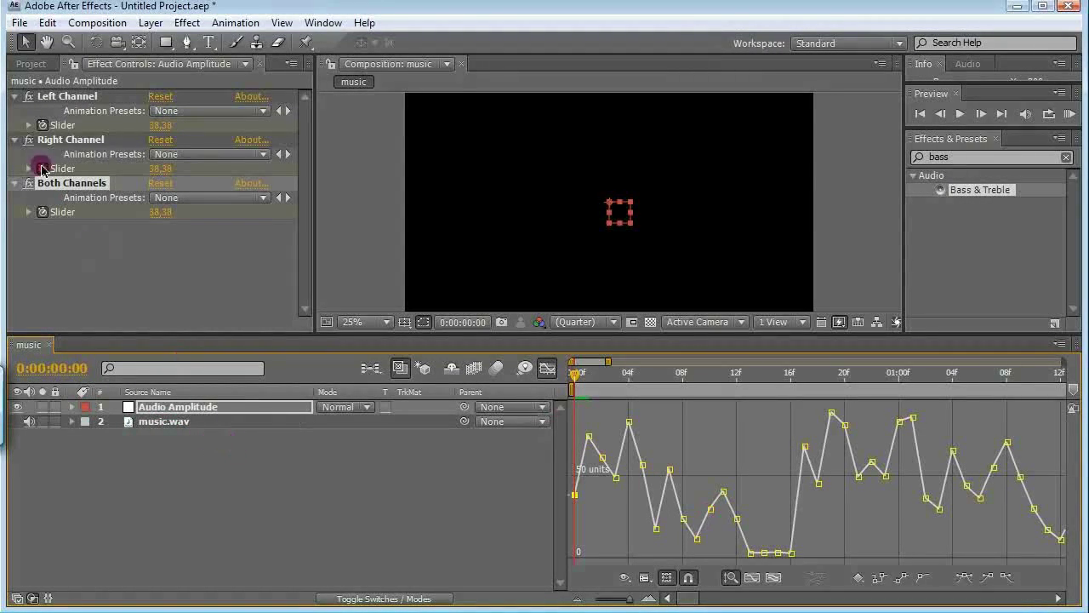
# - Delete the Right Channel and Left Channel effects from the Audio Amplitude layer
pyautogui.click(44, 140)
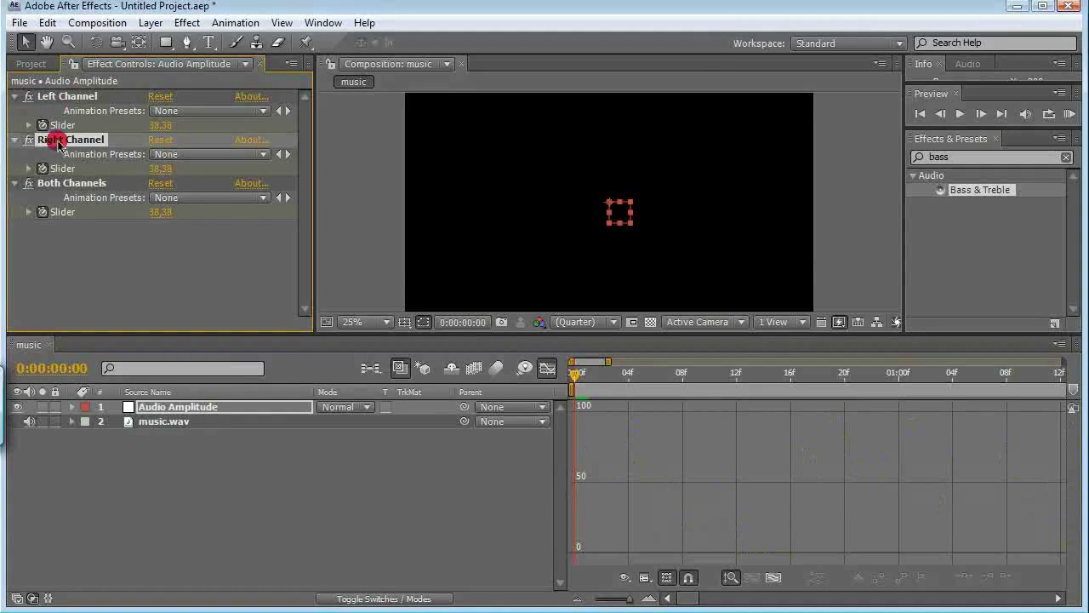
pyautogui.press('Delete')
pyautogui.click(44, 96)
pyautogui.press('Delete')
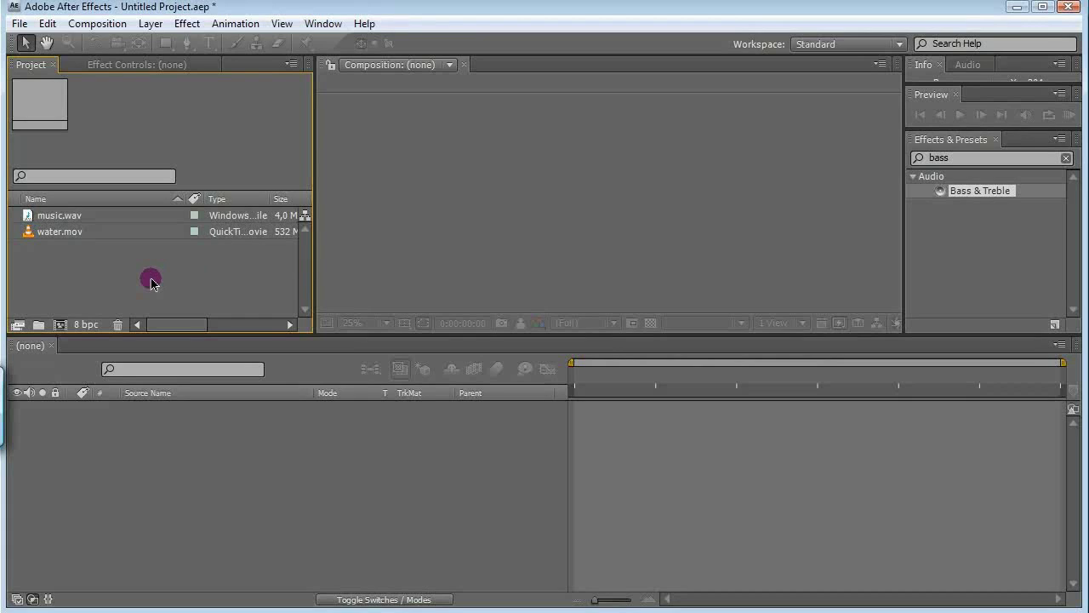
# - Create a new composition from water.mov and add music.wav as a layer beneath the video
pyautogui.click(53, 238)
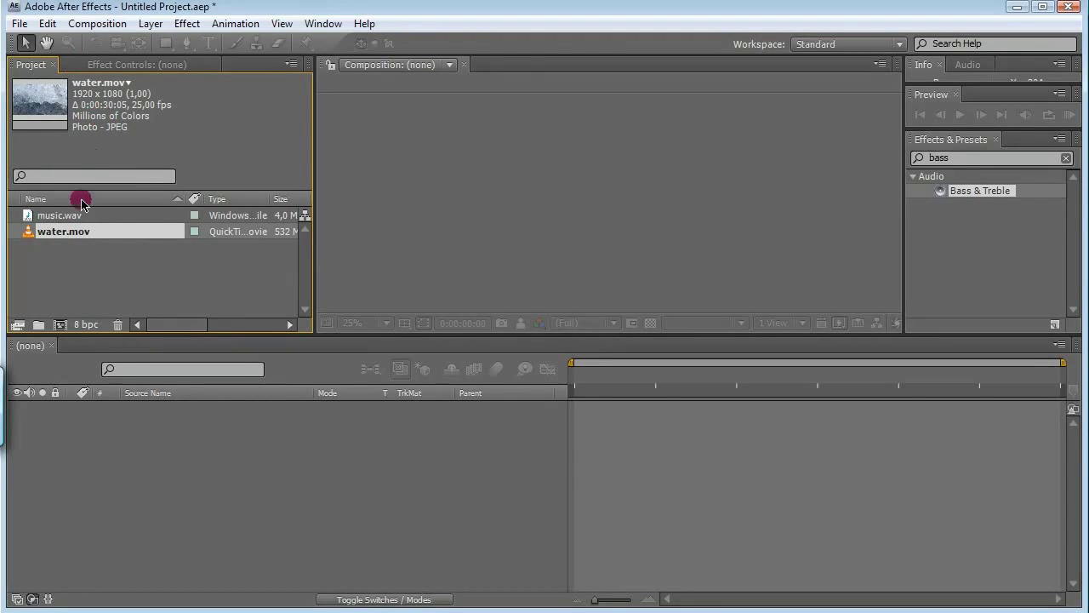
pyautogui.moveTo(58, 236); pyautogui.dragTo(62, 330)
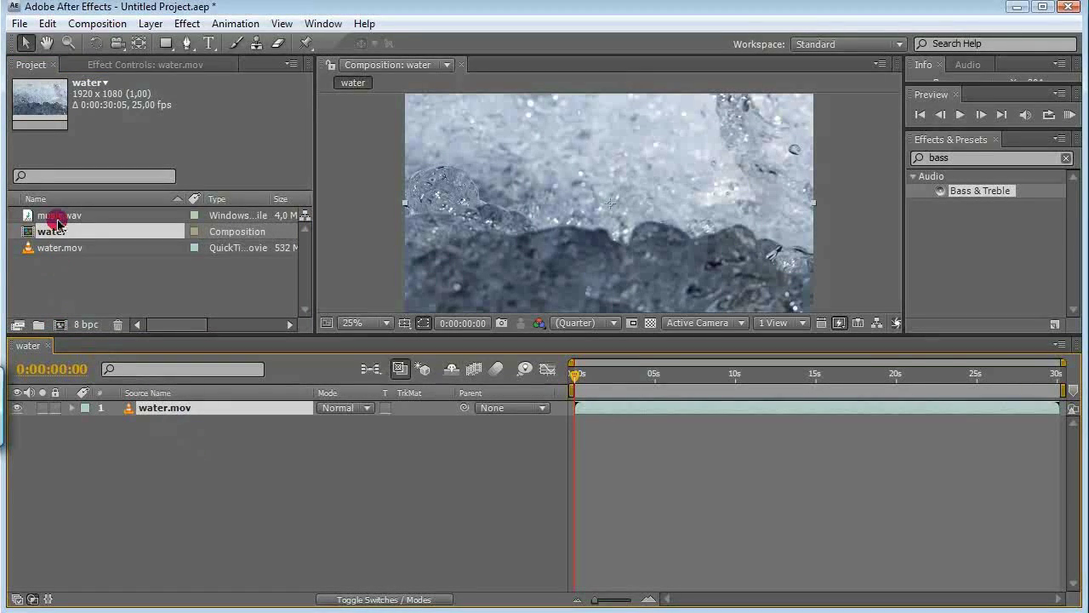
pyautogui.moveTo(61, 219); pyautogui.dragTo(128, 459)
# - Shorten the work area to the end of music.wav and trim the composition to the work area
pyautogui.moveTo(1061, 390); pyautogui.dragTo(964, 392)
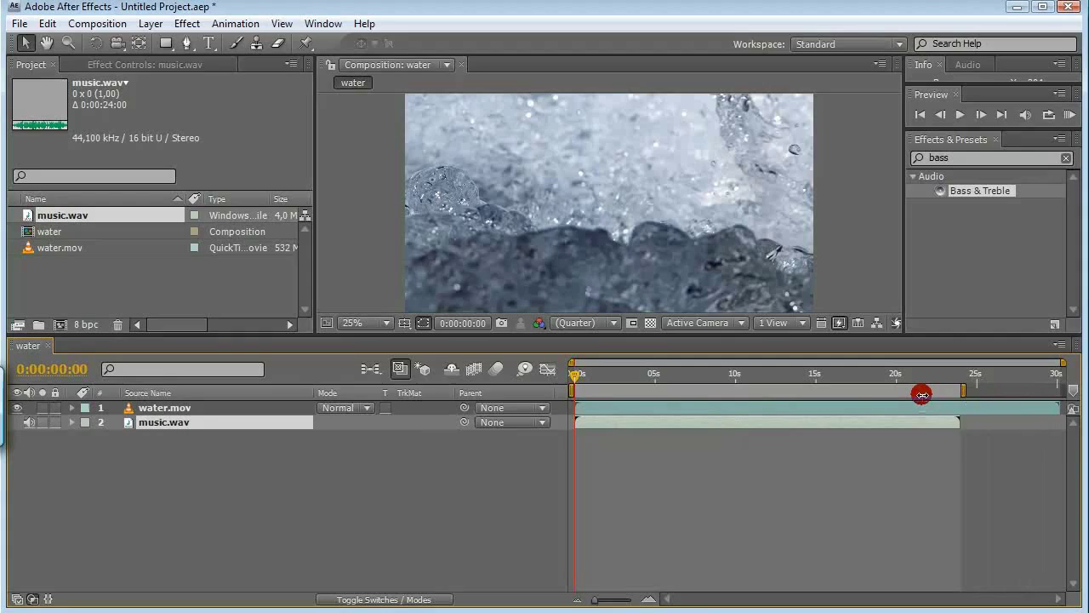
pyautogui.rightClick(922, 394)
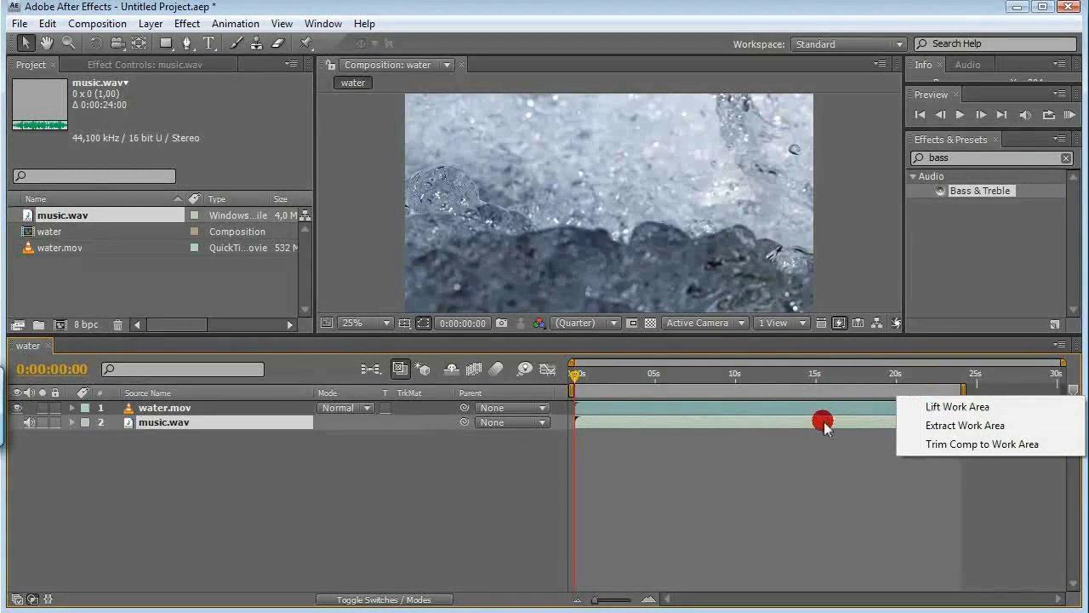
pyautogui.click(939, 445)
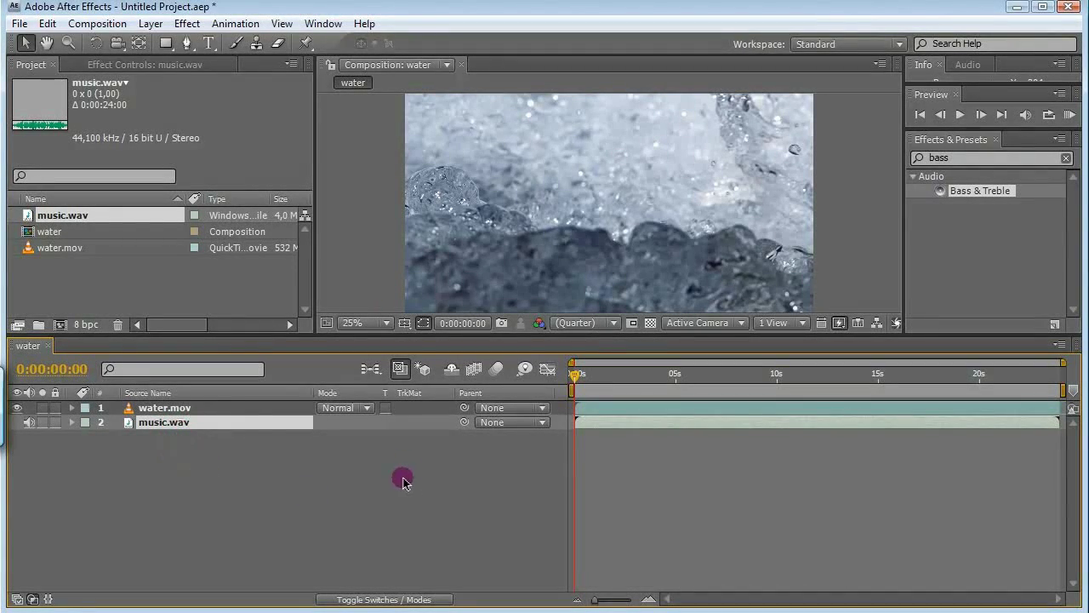
# - Apply the Bass & Treble effect to music.wav in the water composition with Bass 100 and Treble -100
pyautogui.moveTo(970, 190); pyautogui.dragTo(162, 429)
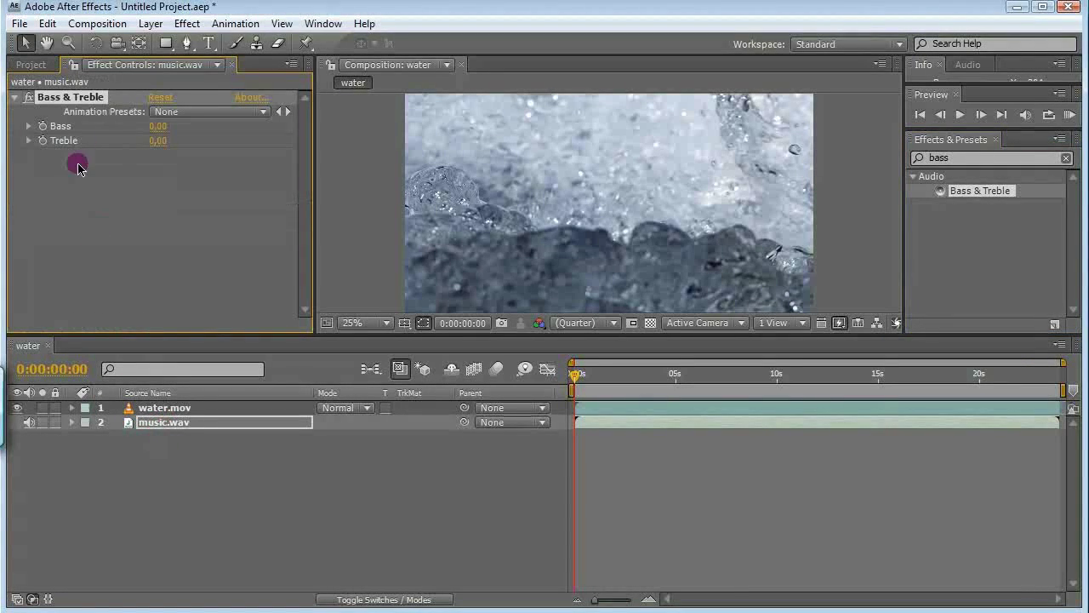
pyautogui.moveTo(155, 128); pyautogui.dragTo(399, 134)
pyautogui.moveTo(159, 140); pyautogui.dragTo(4, 152)
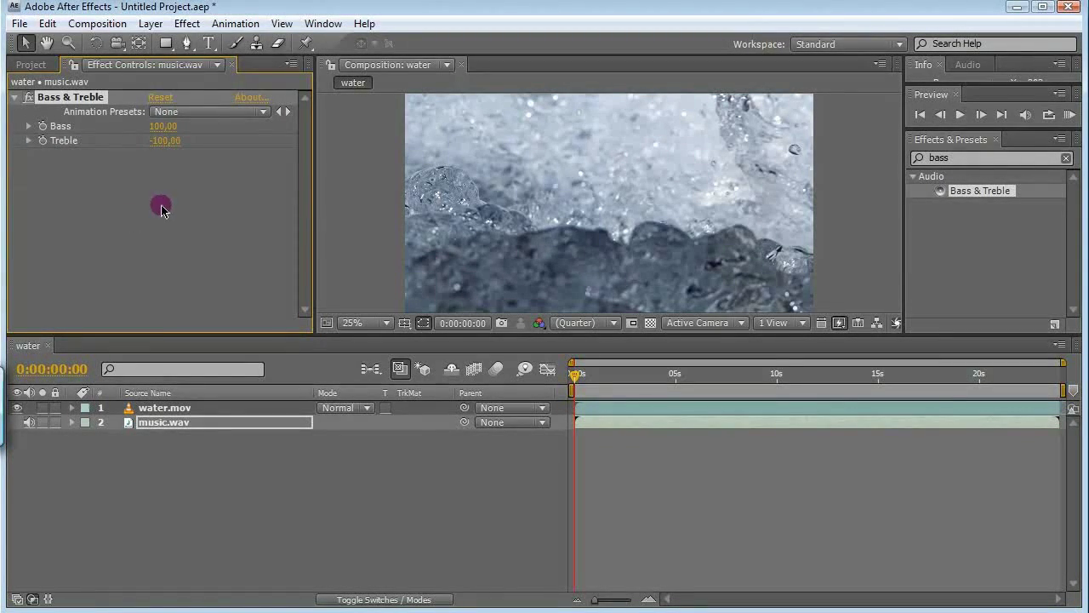
# - Convert music.wav's audio to keyframes and rename the resulting Audio Amplitude layer as Bass
pyautogui.rightClick(187, 427)
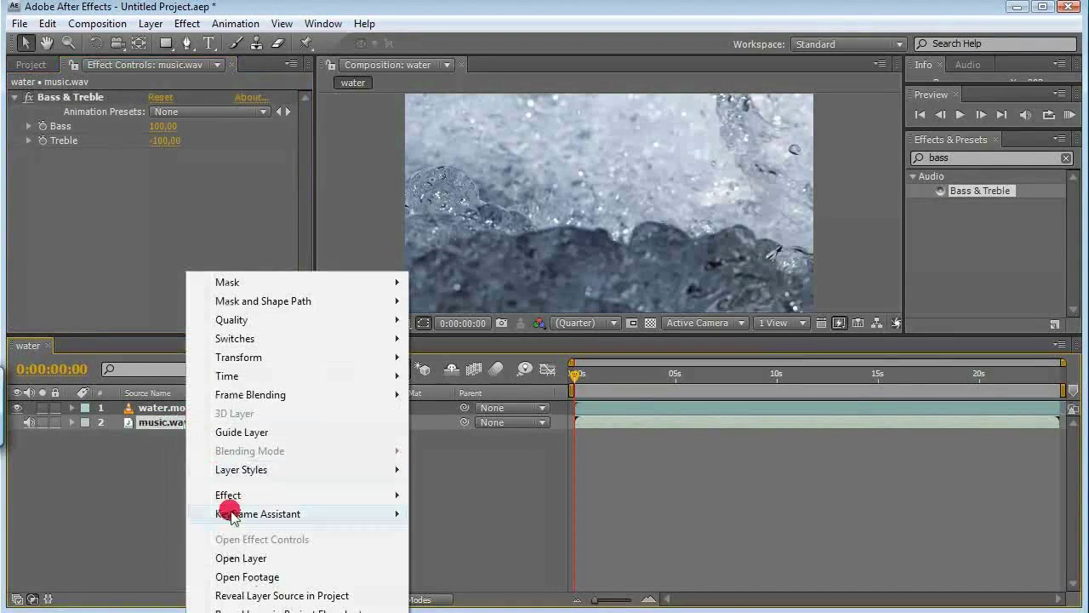
pyautogui.moveTo(223, 514)
pyautogui.click(482, 514)
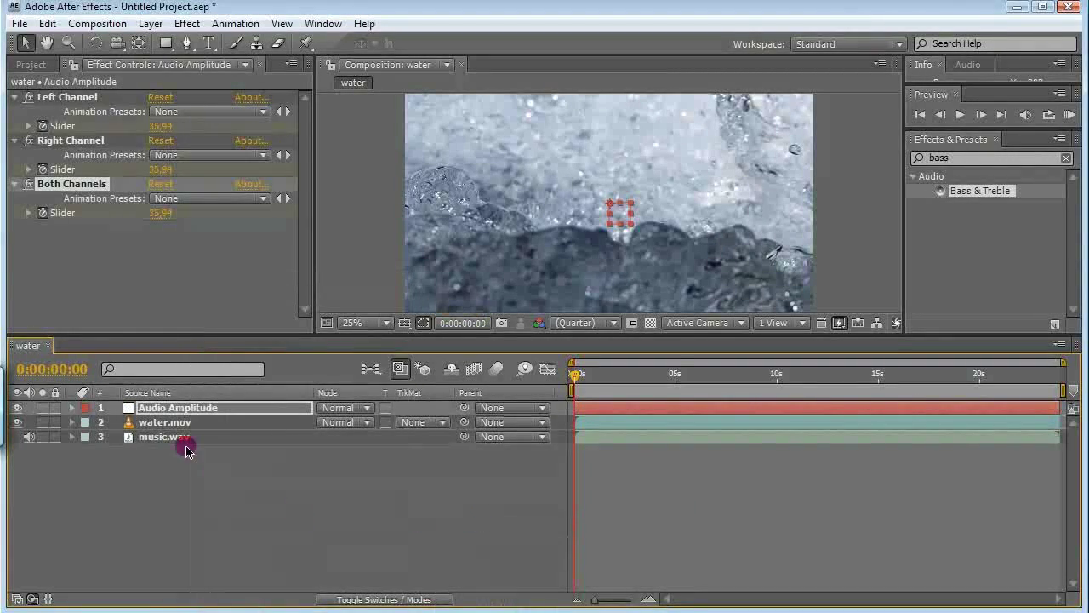
pyautogui.click(179, 410)
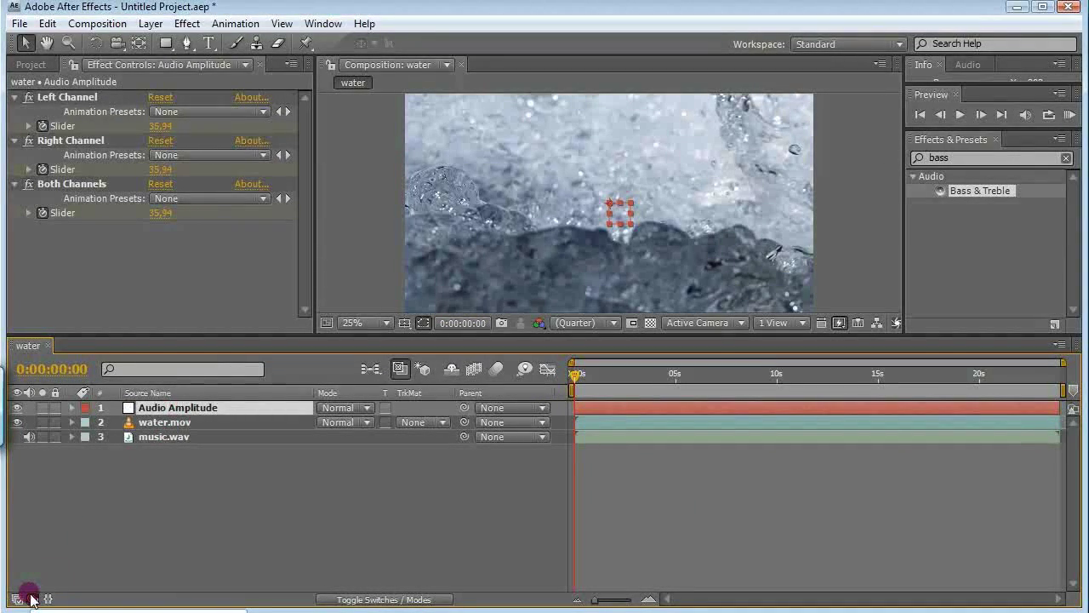
pyautogui.press('Return')
pyautogui.write('Bass')
pyautogui.press('Return')
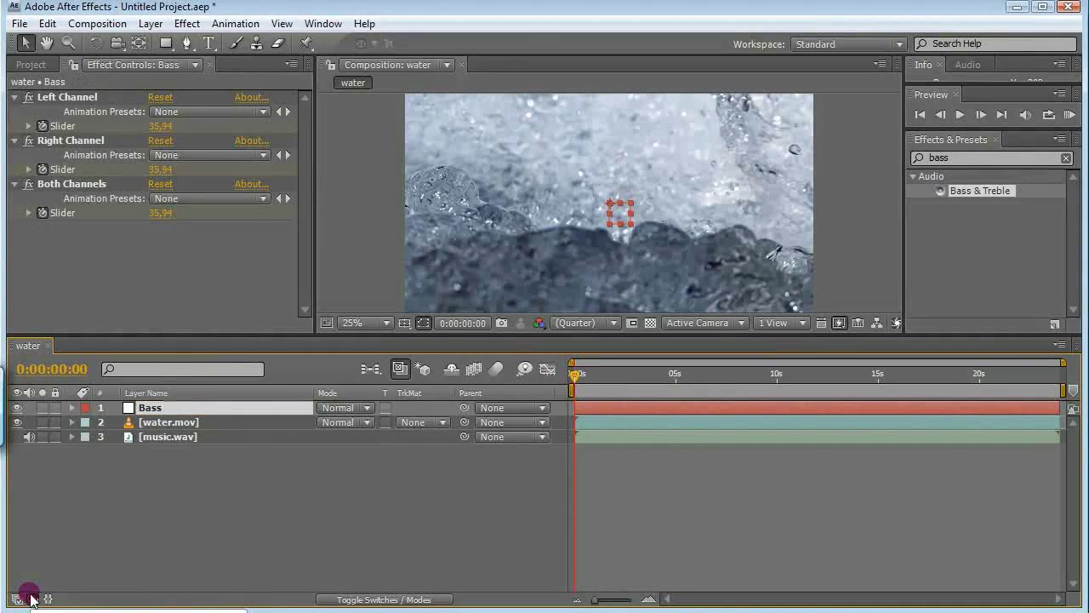
# - Delete the Left Channel and Right Channel effects from the Bass layer, keeping only Both Channels
pyautogui.click(72, 97)
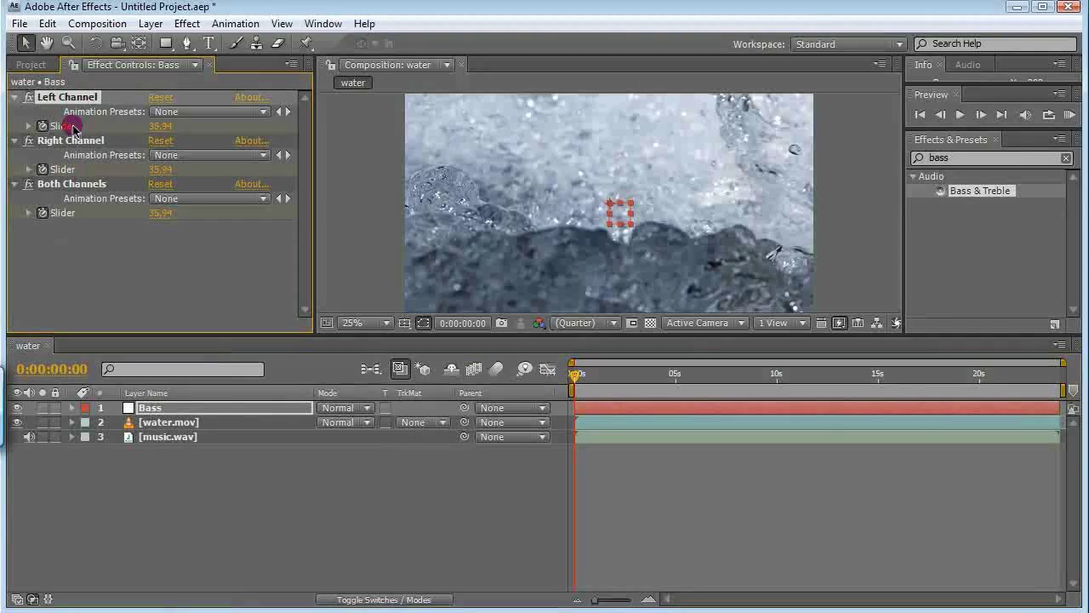
pyautogui.press('Delete')
pyautogui.click(72, 97)
pyautogui.press('Delete')
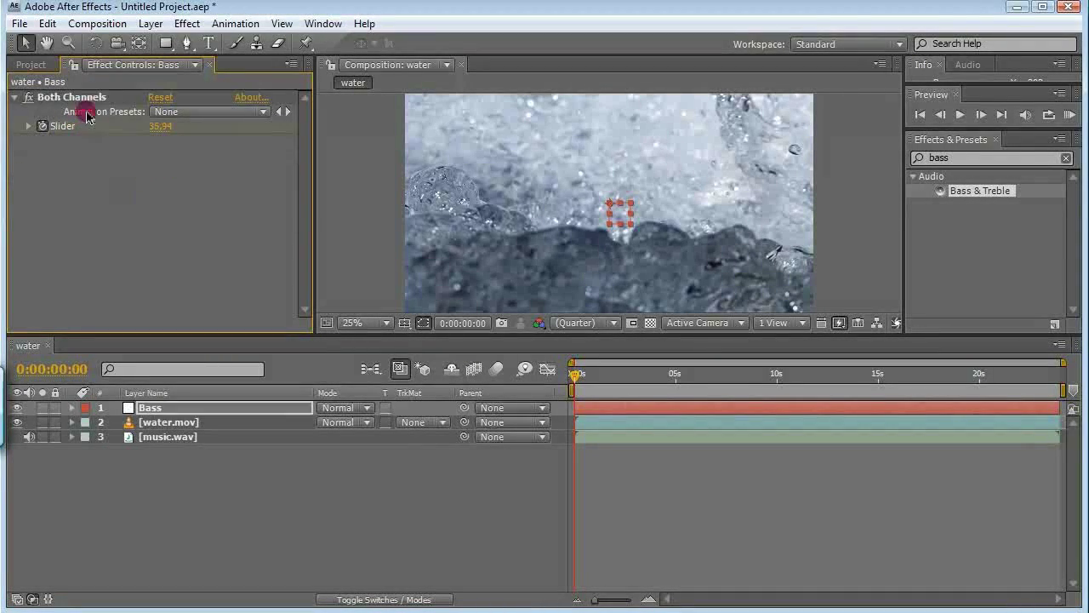
# - Set music.wav's Bass & Treble effect to Bass -100 and Treble 100, and convert its audio to keyframes again
pyautogui.click(163, 440)
pyautogui.moveTo(159, 129); pyautogui.dragTo(2, 124)
pyautogui.moveTo(158, 141); pyautogui.dragTo(641, 140)
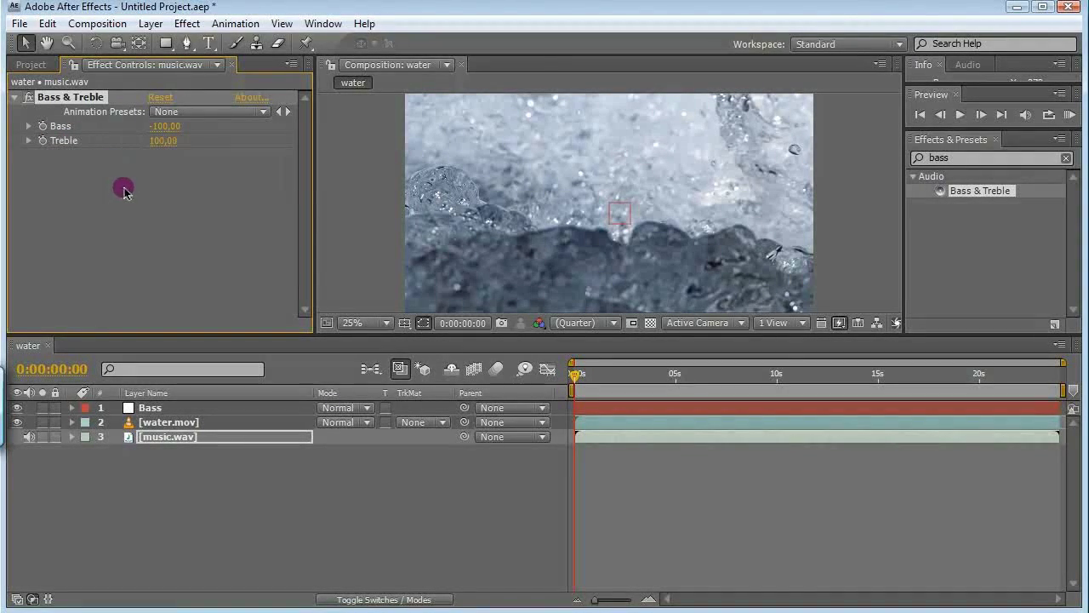
pyautogui.rightClick(181, 441)
pyautogui.moveTo(247, 514)
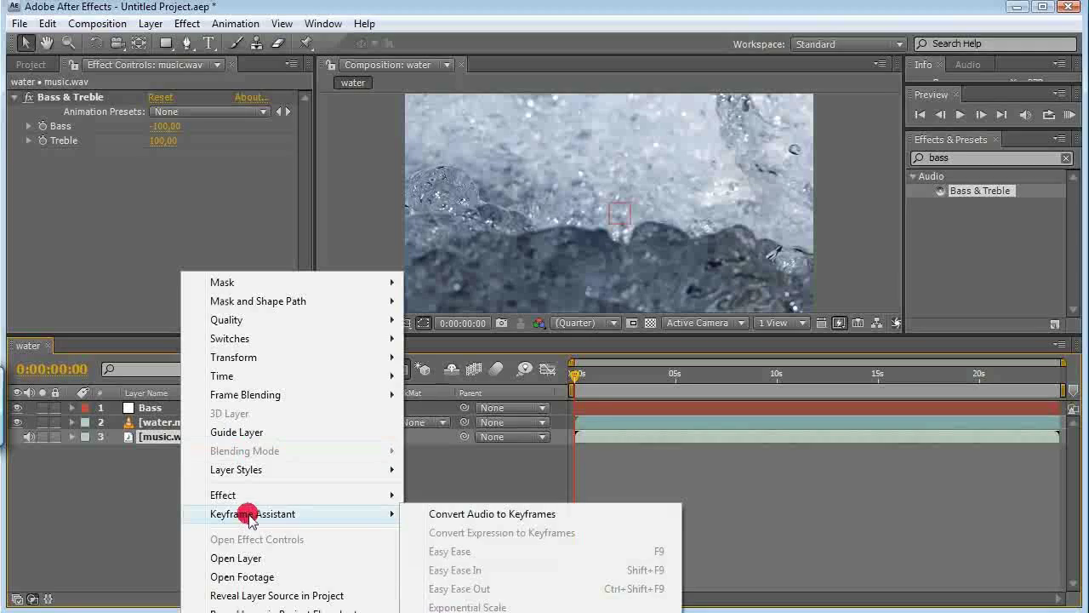
pyautogui.click(442, 515)
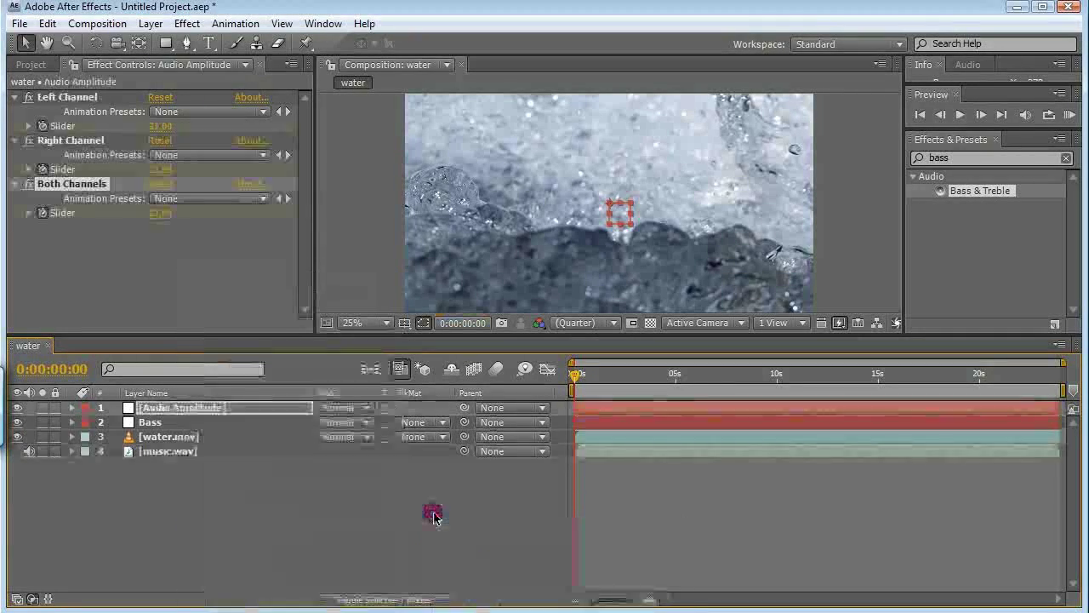
# - Rename the new Audio Amplitude layer as treble and move the Bass and treble layers below music.wav
pyautogui.click(186, 409)
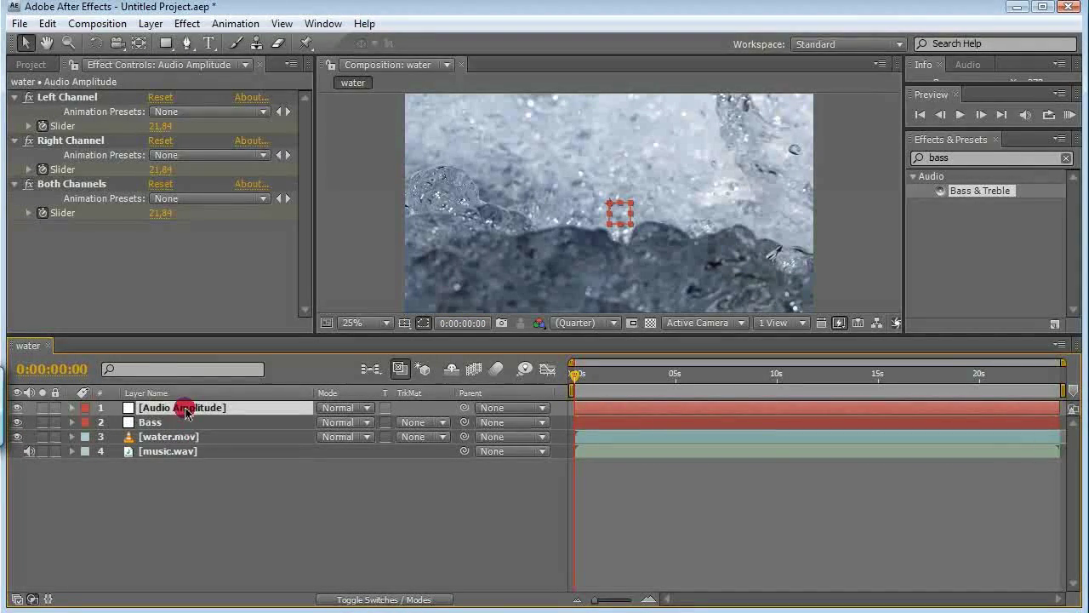
pyautogui.press('Return')
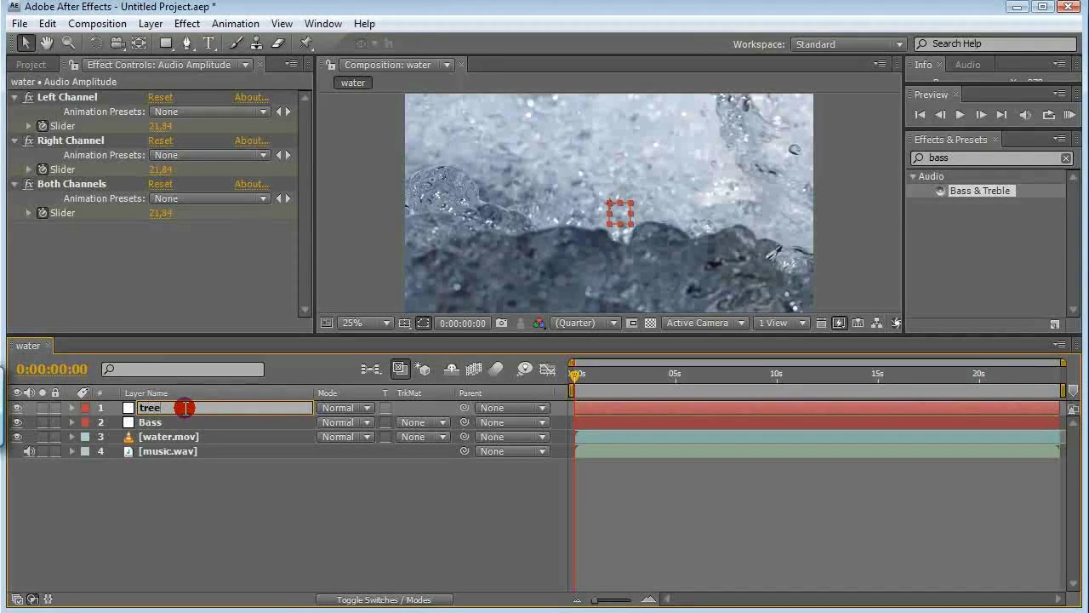
pyautogui.press('Return')
pyautogui.moveTo(170, 417); pyautogui.dragTo(189, 464)
# - Delete the Left Channel and Right Channel effects from the treble layer, keeping only Both Channels
pyautogui.click(66, 97)
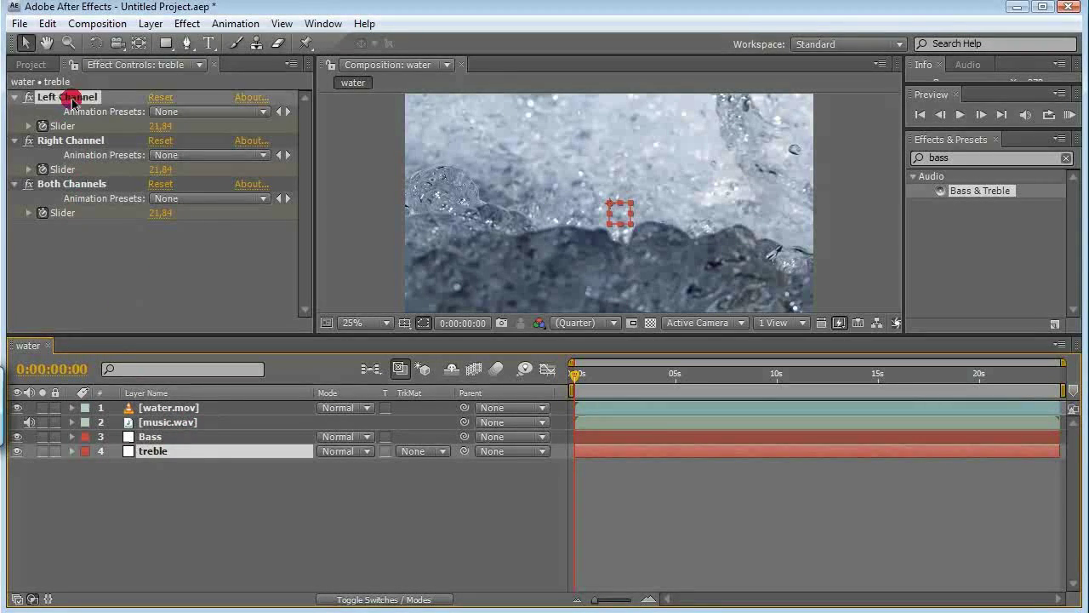
pyautogui.press('Delete')
pyautogui.click(68, 98)
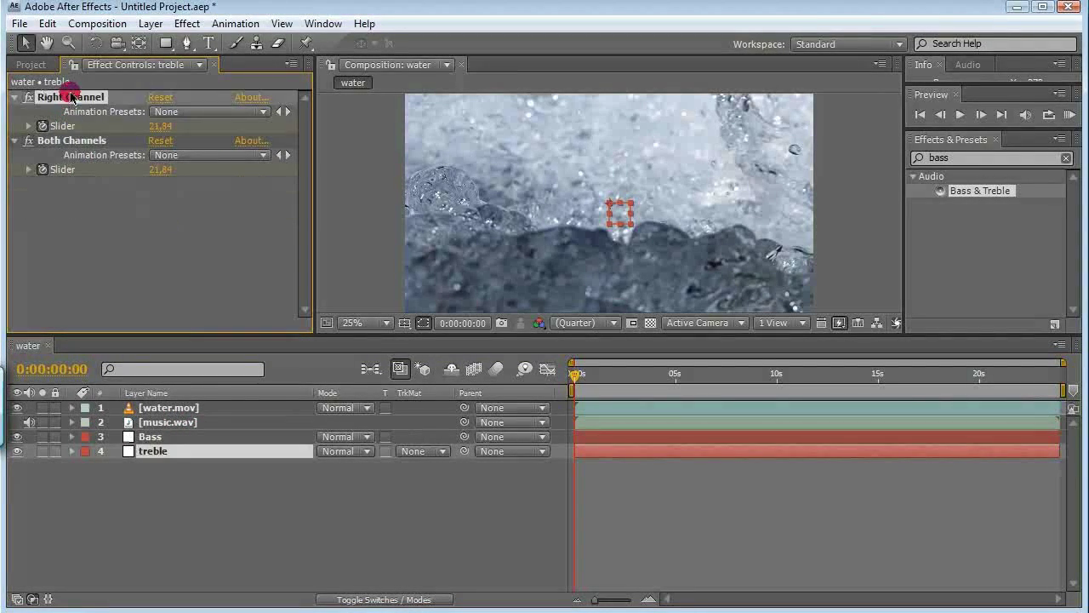
pyautogui.press('Delete')
pyautogui.click(148, 477)
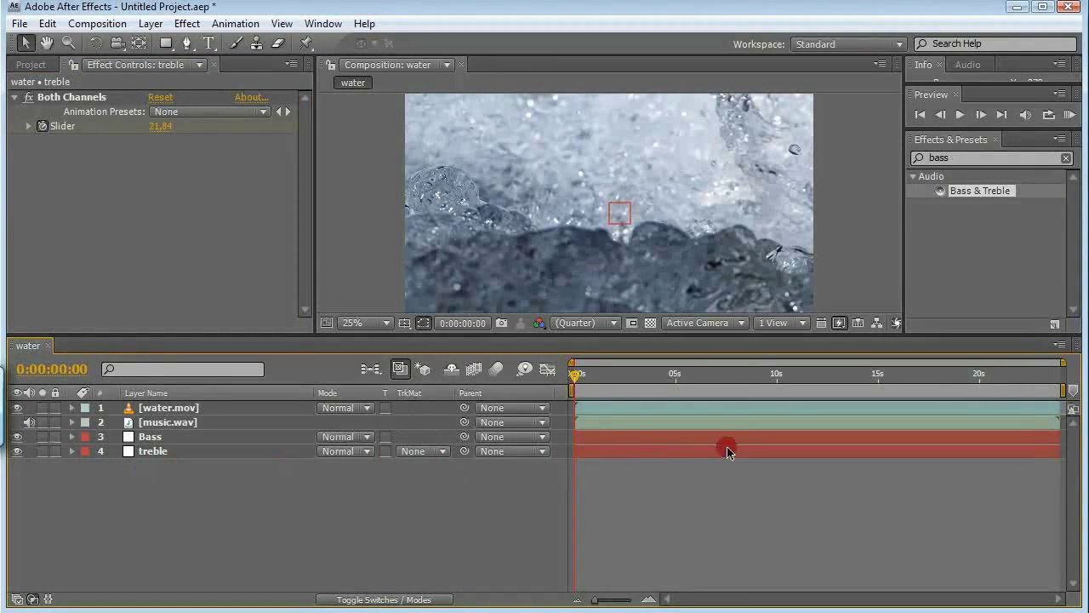
# - Enable time remapping on the water.mov layer
pyautogui.rightClick(614, 409)
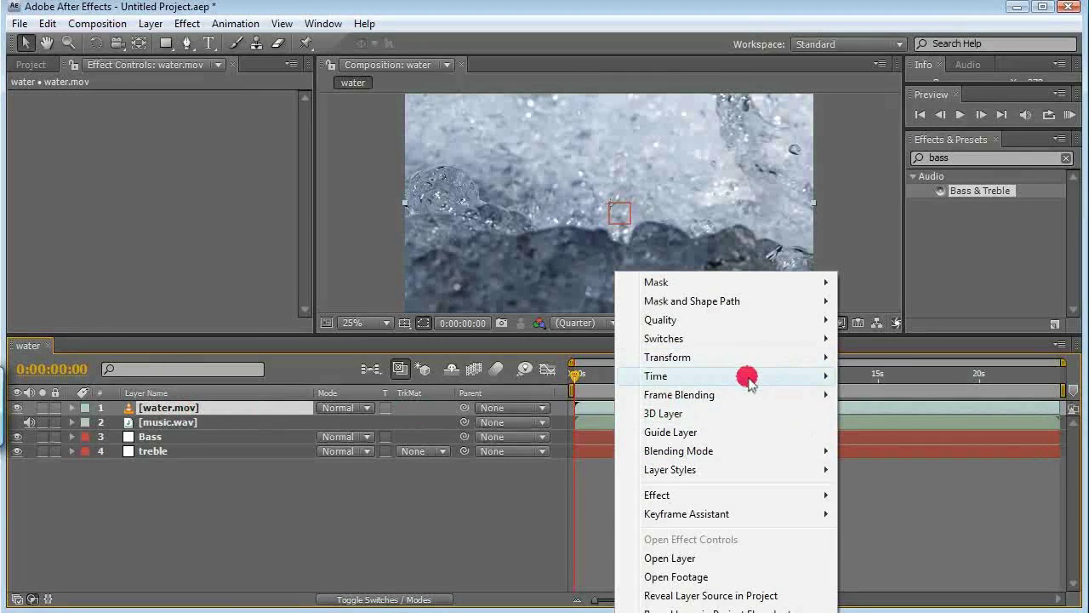
pyautogui.moveTo(749, 381)
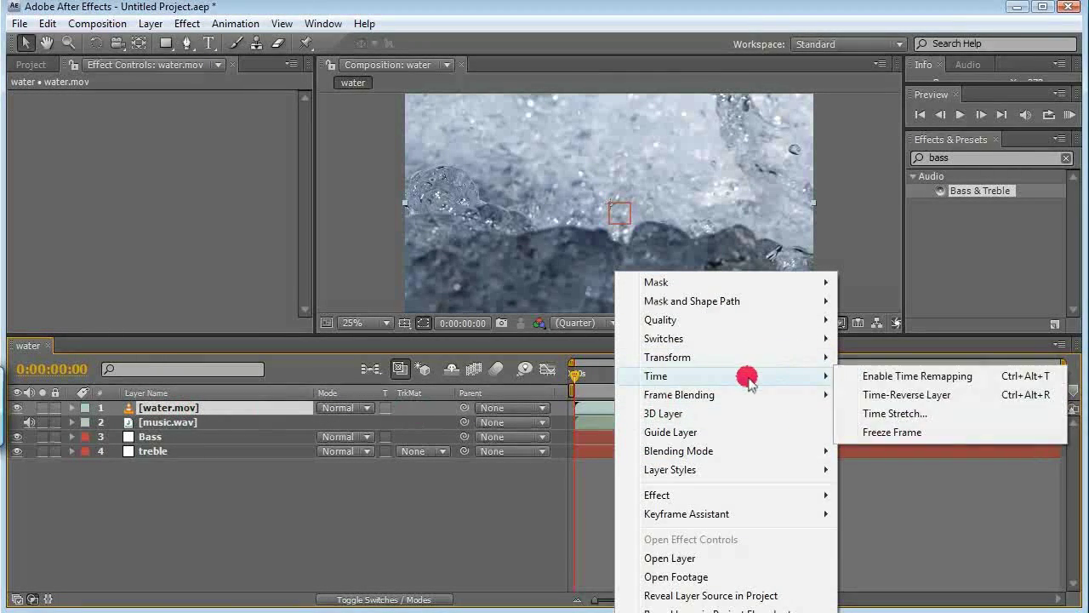
pyautogui.click(896, 380)
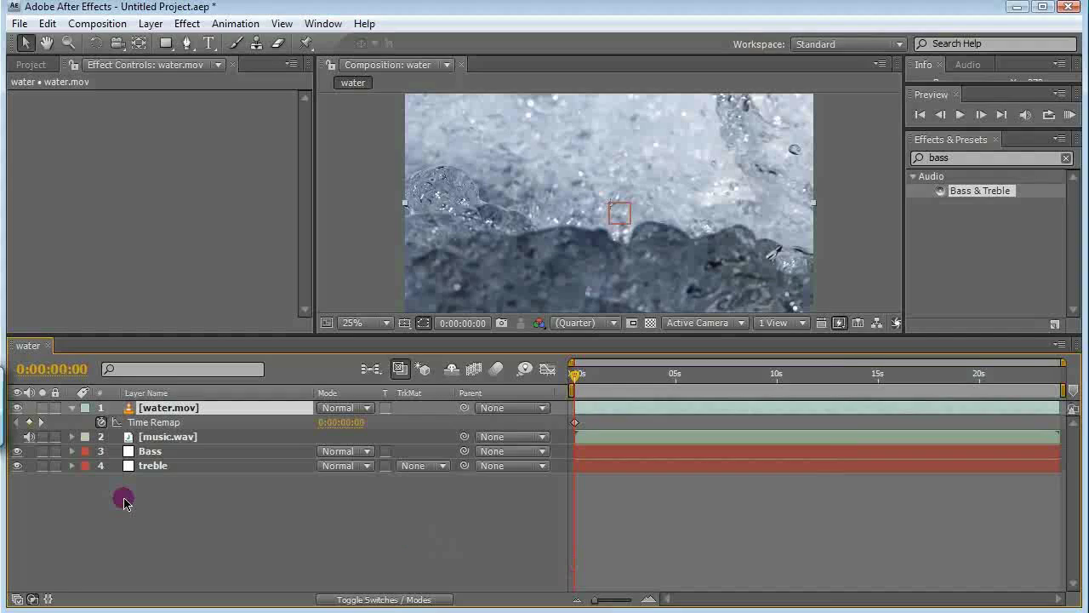
# - Add an expression to water.mov's Time Remap that links it to the Bass layer's Both Channels slider
pyautogui.keyDown('alt'); pyautogui.click(103, 425); pyautogui.keyUp('alt')
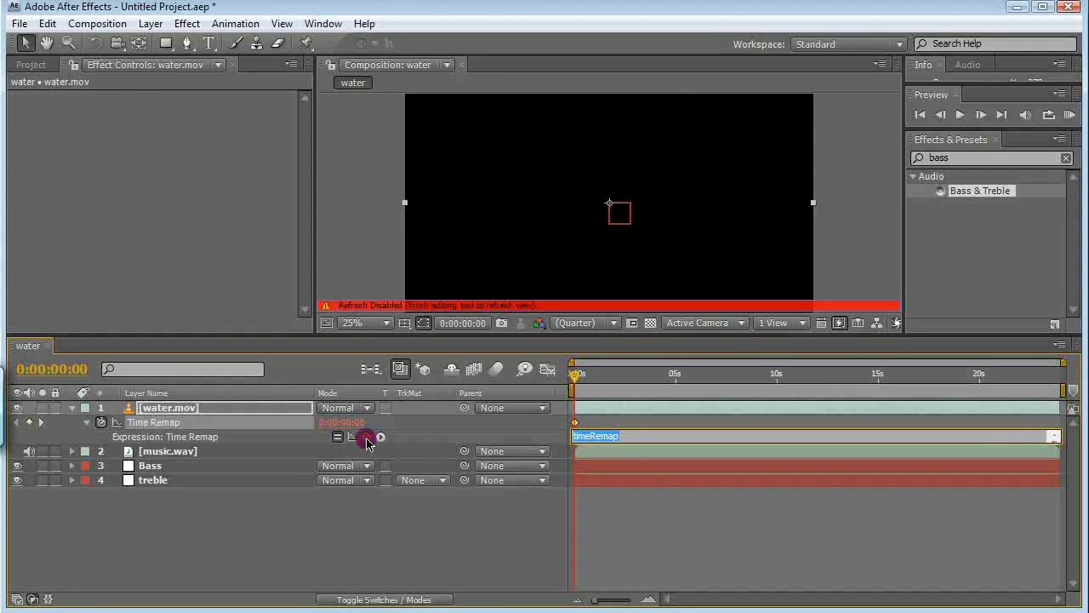
pyautogui.click(71, 466)
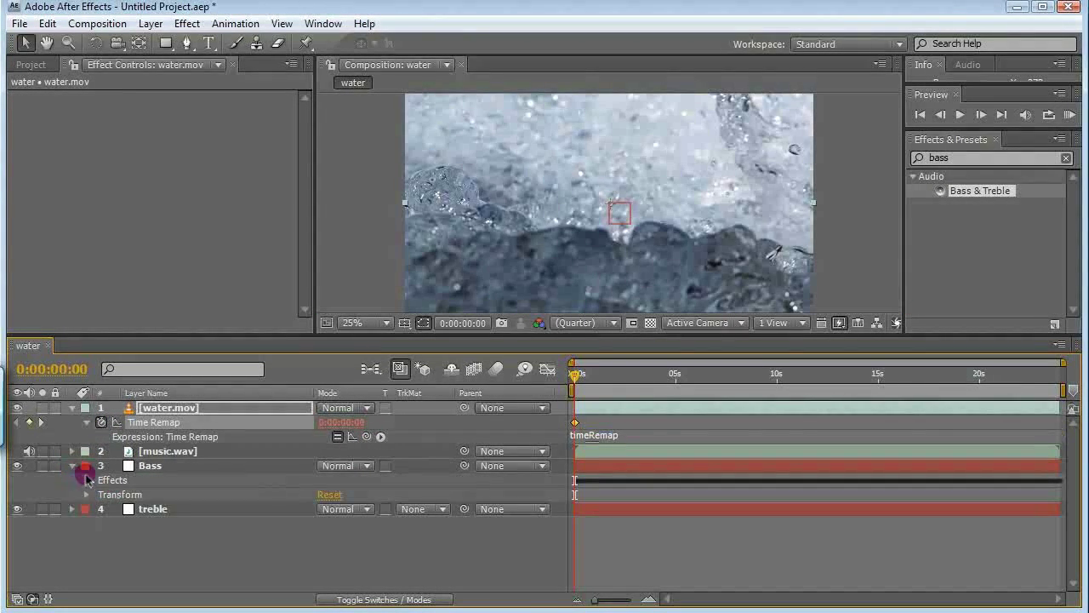
pyautogui.click(86, 481)
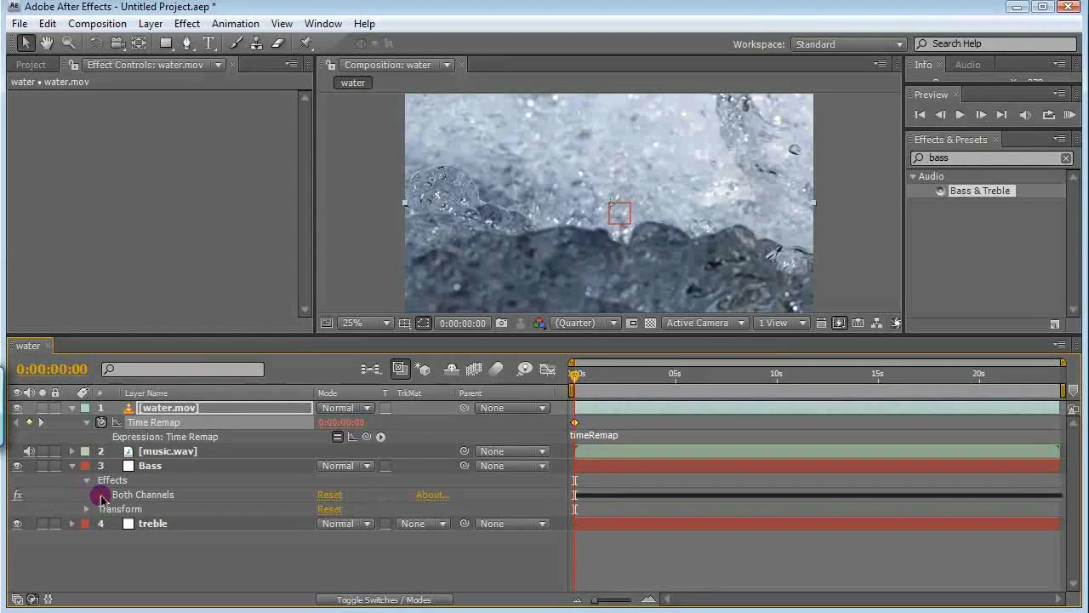
pyautogui.click(100, 497)
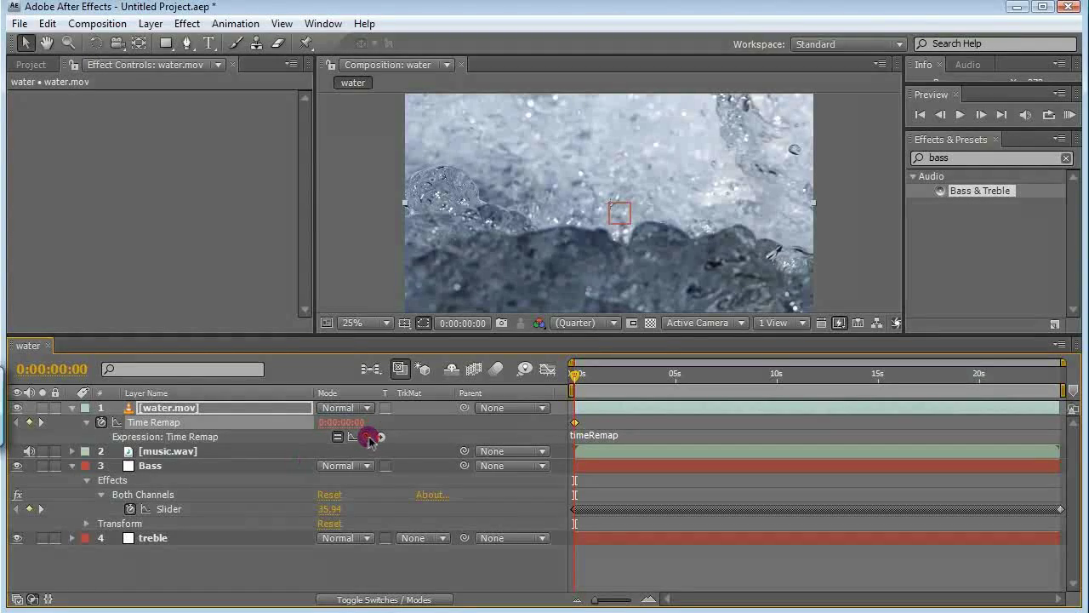
pyautogui.moveTo(368, 437); pyautogui.dragTo(166, 512)
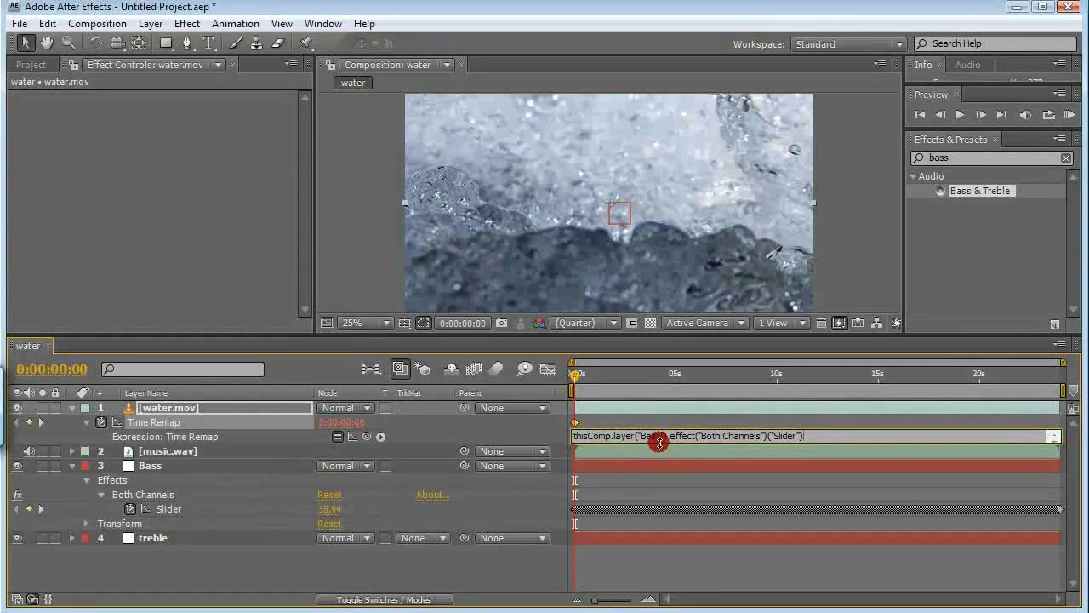
# - Apply the Bass slider expression to water.mov's Time Remap and display its expression curve in the Graph Editor
pyautogui.moveTo(817, 432); pyautogui.dragTo(576, 443)
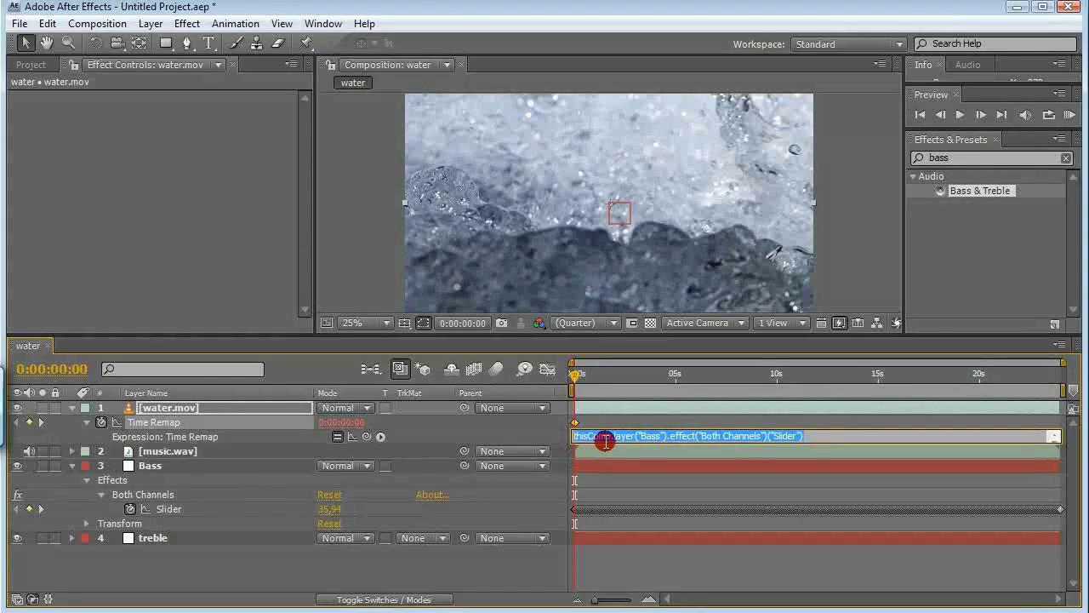
pyautogui.moveTo(822, 436); pyautogui.dragTo(552, 444)
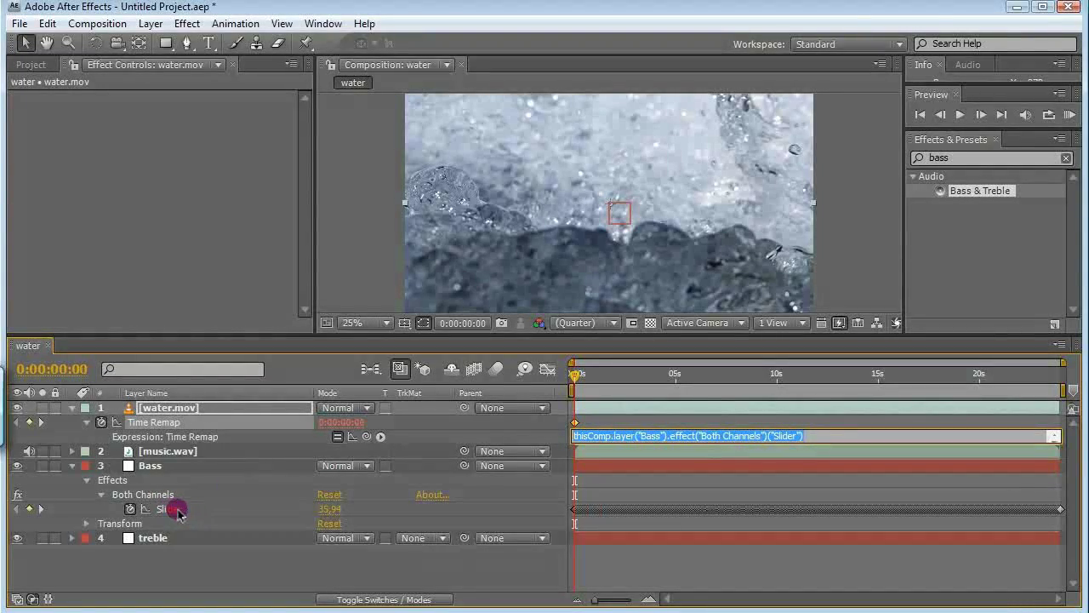
pyautogui.click(585, 377)
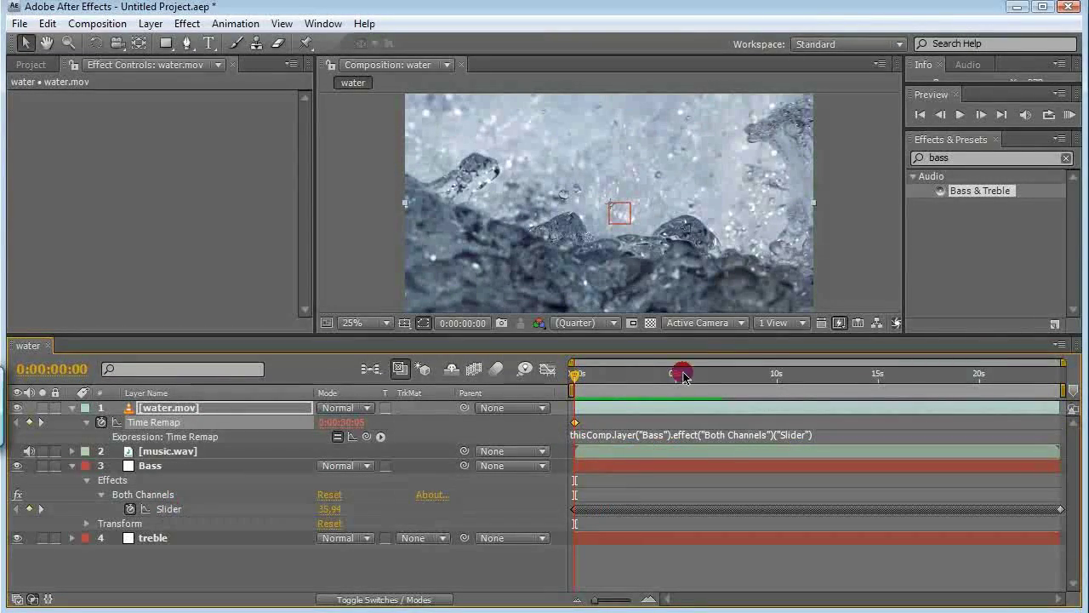
pyautogui.moveTo(576, 377); pyautogui.dragTo(567, 388)
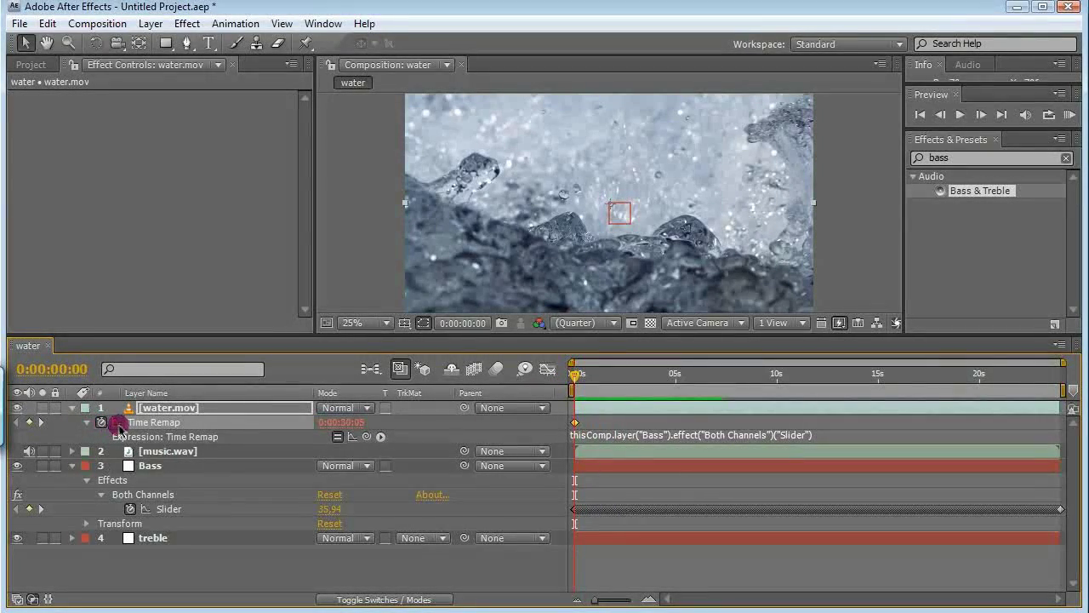
pyautogui.click(547, 369)
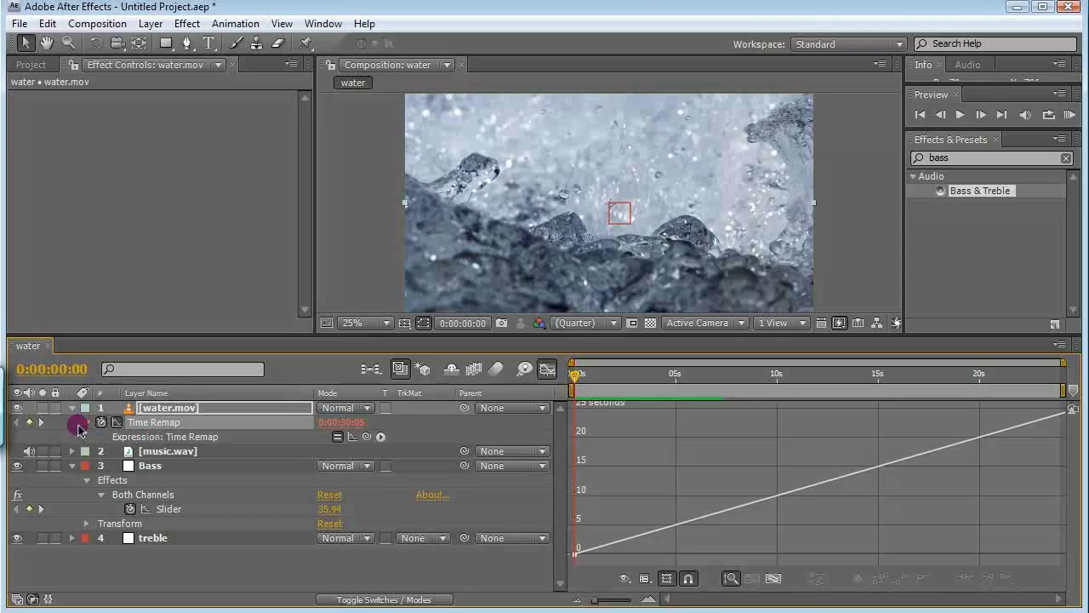
pyautogui.click(353, 437)
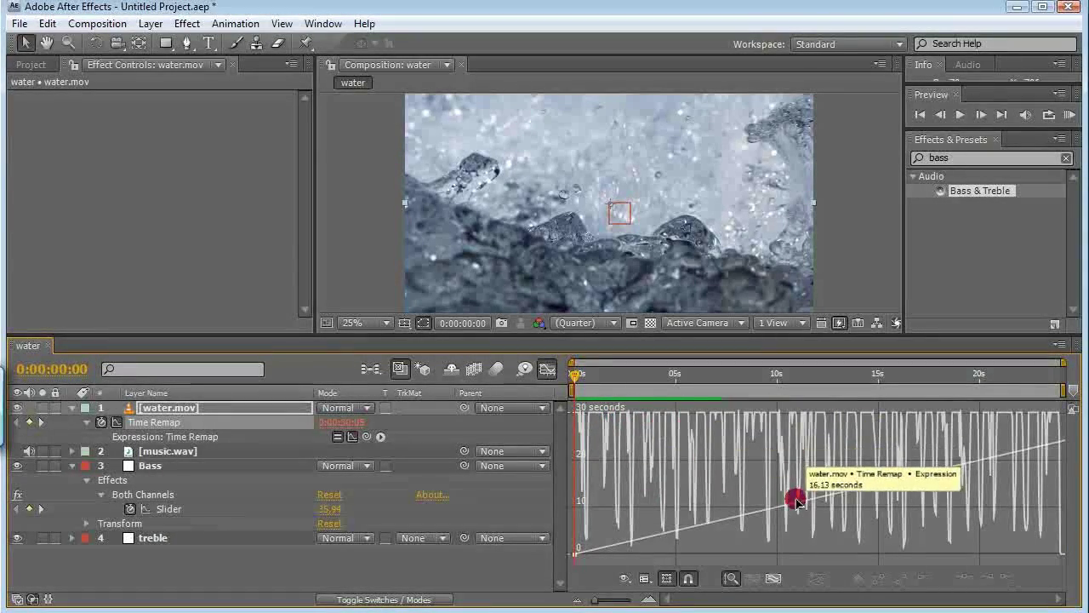
pyautogui.click(544, 371)
# - Divide water.mov's Time Remap expression by 50 by appending /50 after the Bass slider reference
pyautogui.click(824, 436)
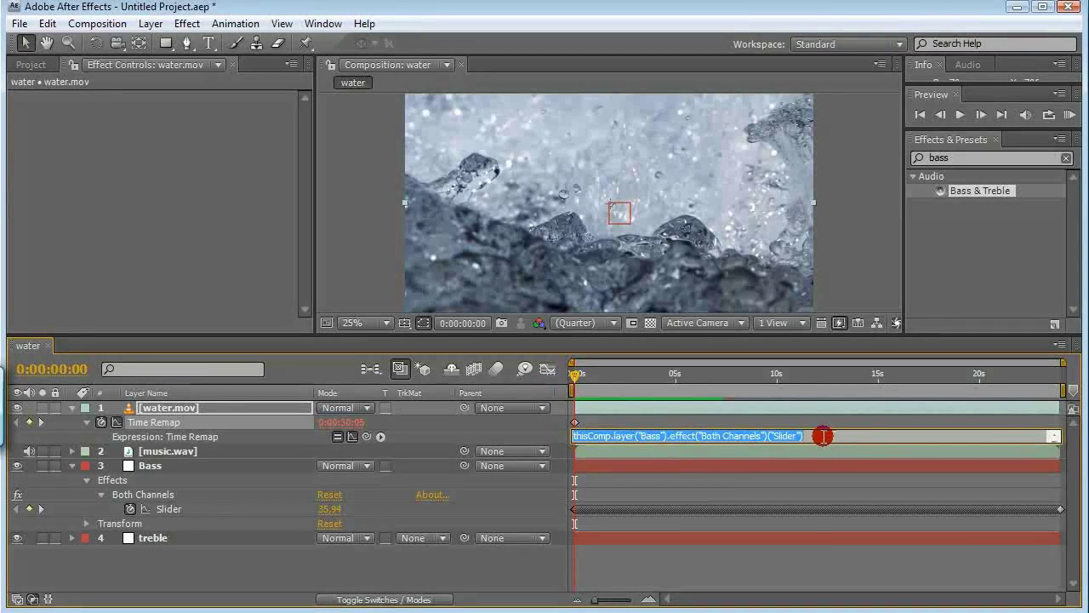
pyautogui.moveTo(803, 436); pyautogui.dragTo(593, 439)
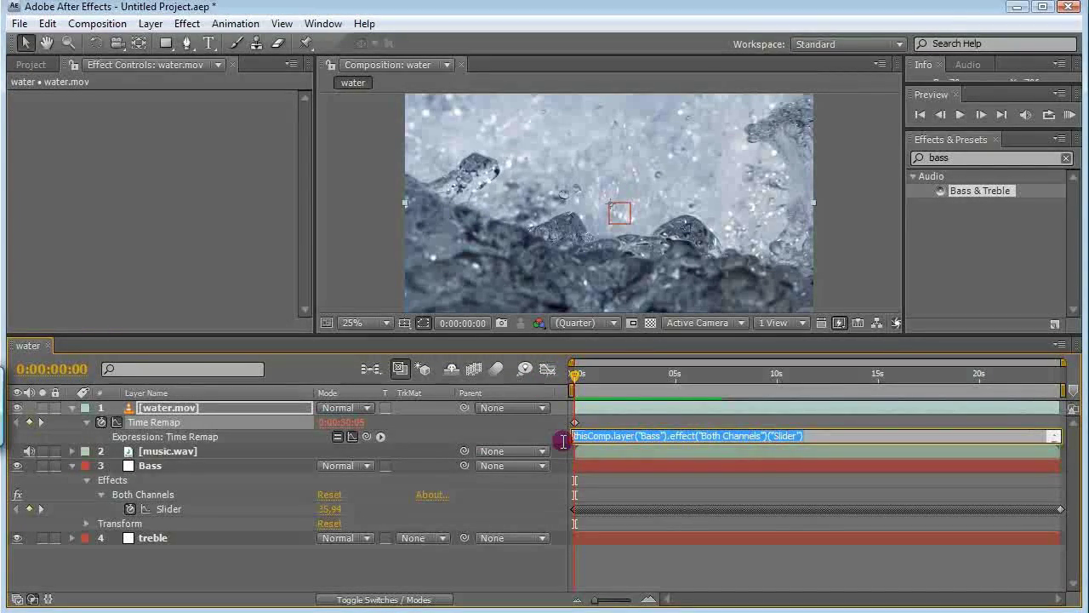
pyautogui.click(808, 438)
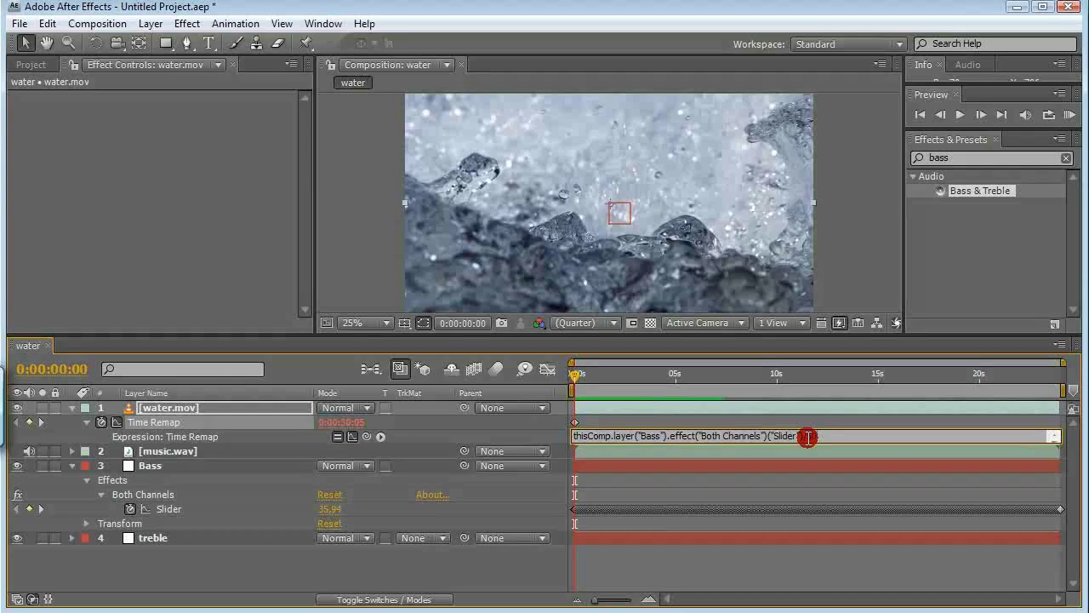
pyautogui.click(485, 436)
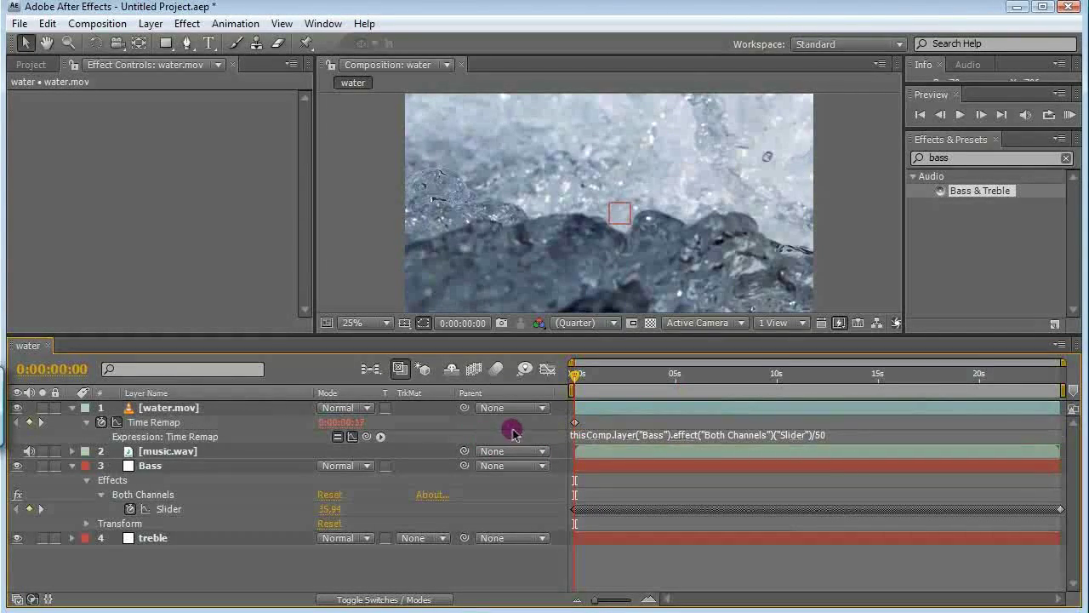
# - Examine the scaled Time Remap expression curve in the Graph Editor and scrub through the first ten seconds
pyautogui.click(547, 372)
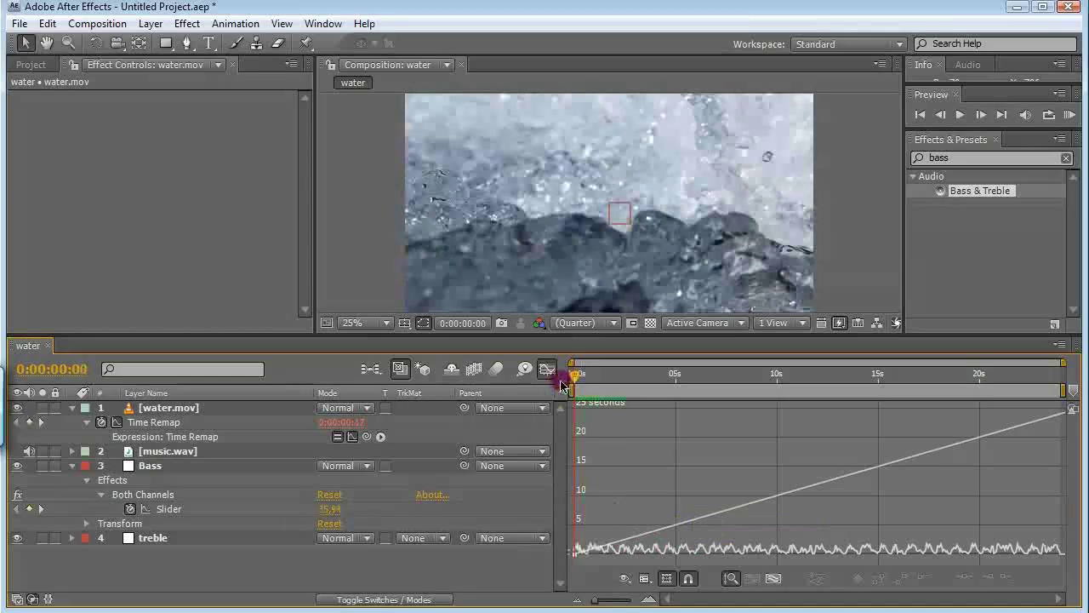
pyautogui.moveTo(572, 384); pyautogui.dragTo(787, 385)
pyautogui.press('=')
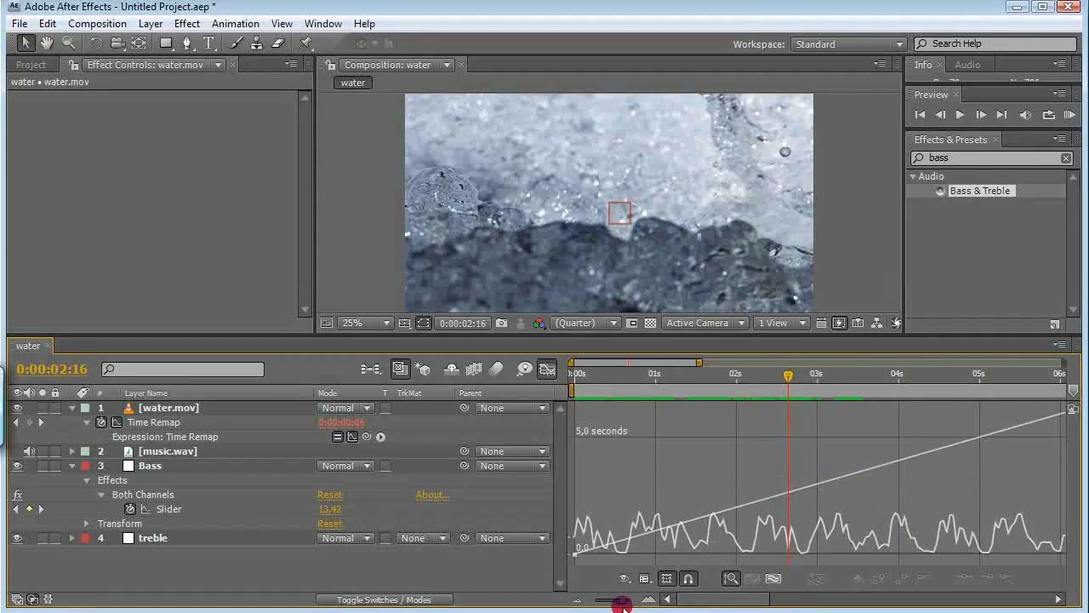
pyautogui.moveTo(624, 601); pyautogui.dragTo(618, 601)
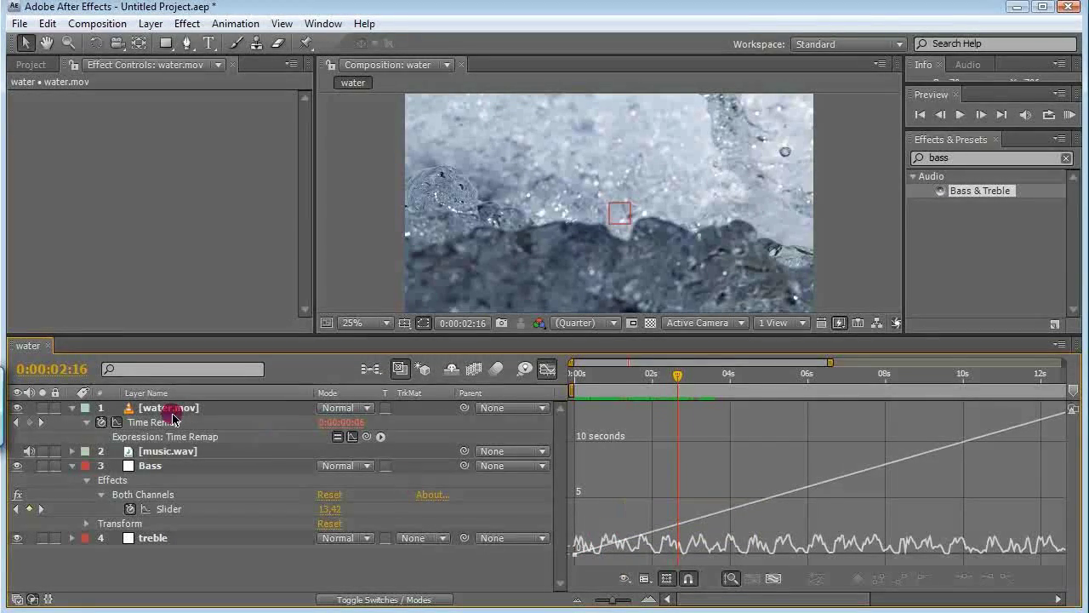
pyautogui.moveTo(675, 372); pyautogui.dragTo(964, 440)
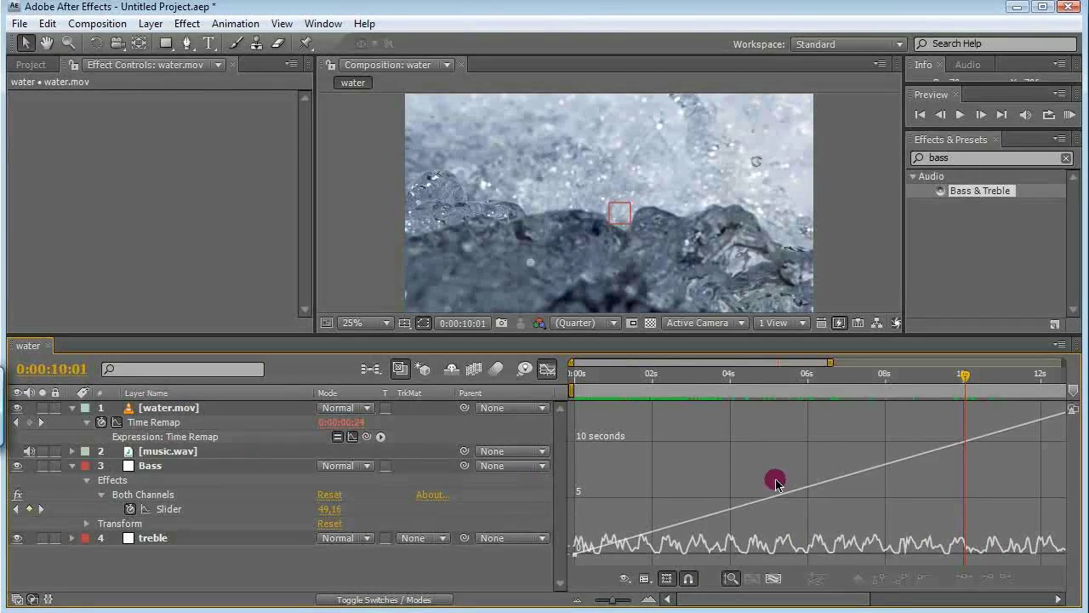
pyautogui.moveTo(965, 377); pyautogui.dragTo(572, 411)
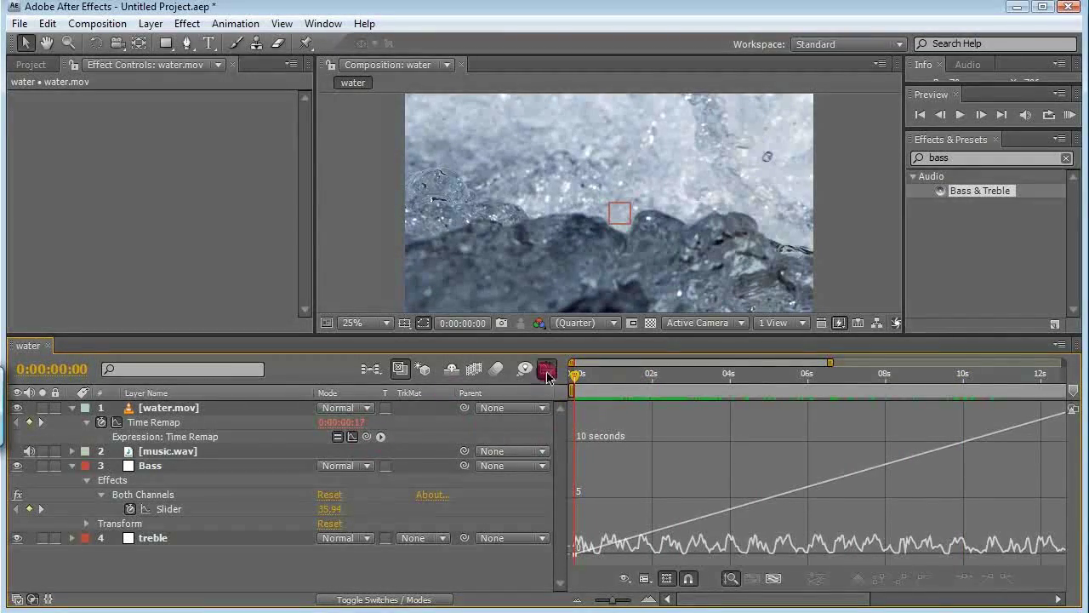
pyautogui.click(547, 375)
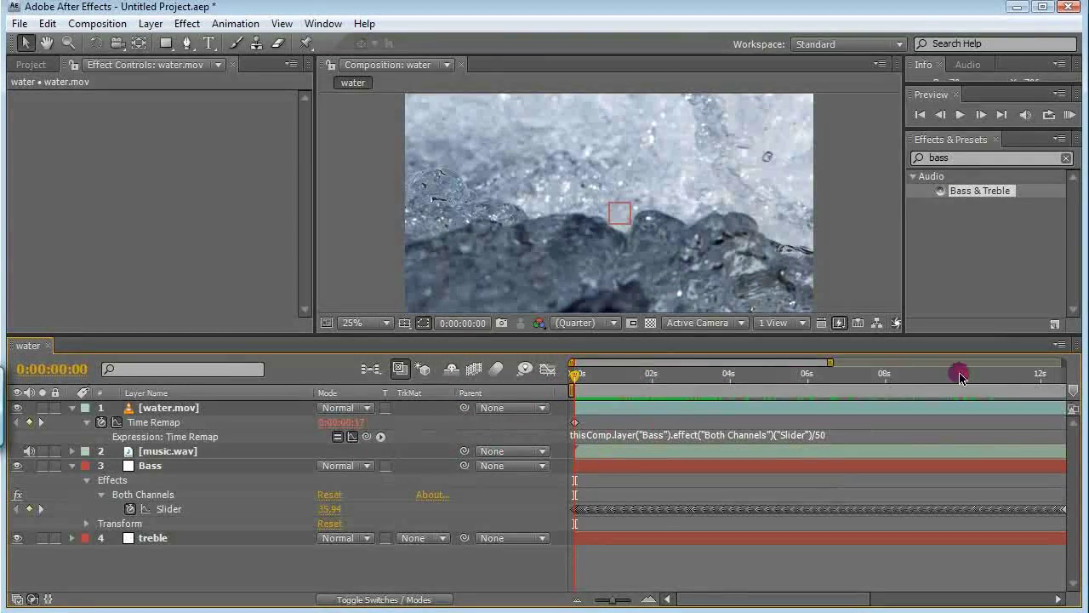
# - Enclose the Time Remap expression in parentheses and append +time, ending with /50)+time
pyautogui.click(834, 434)
pyautogui.moveTo(838, 433); pyautogui.dragTo(576, 436)
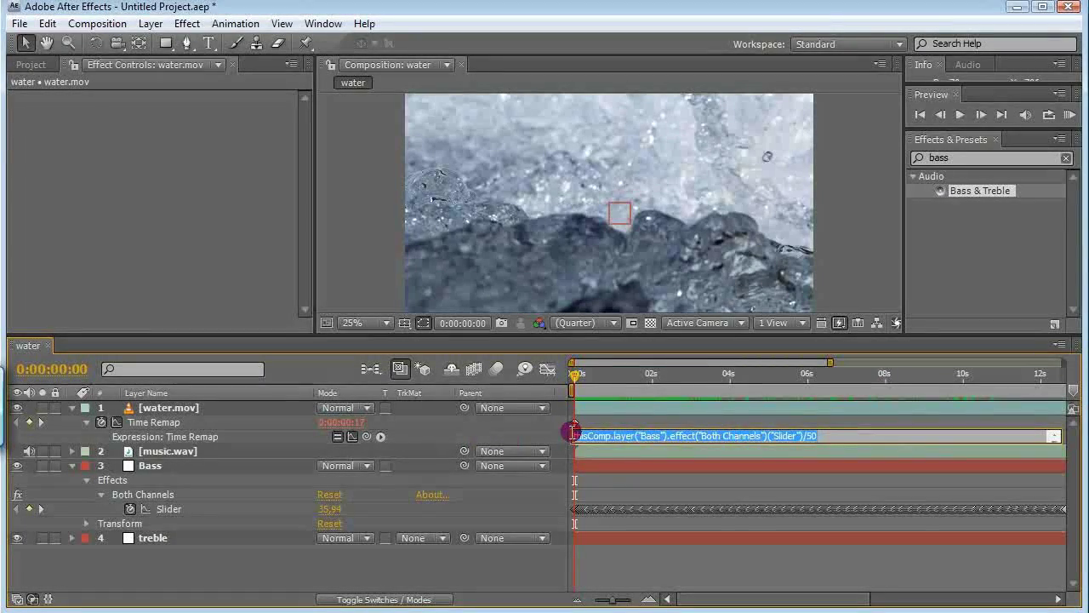
pyautogui.click(596, 467)
pyautogui.write('(')
pyautogui.click(833, 436)
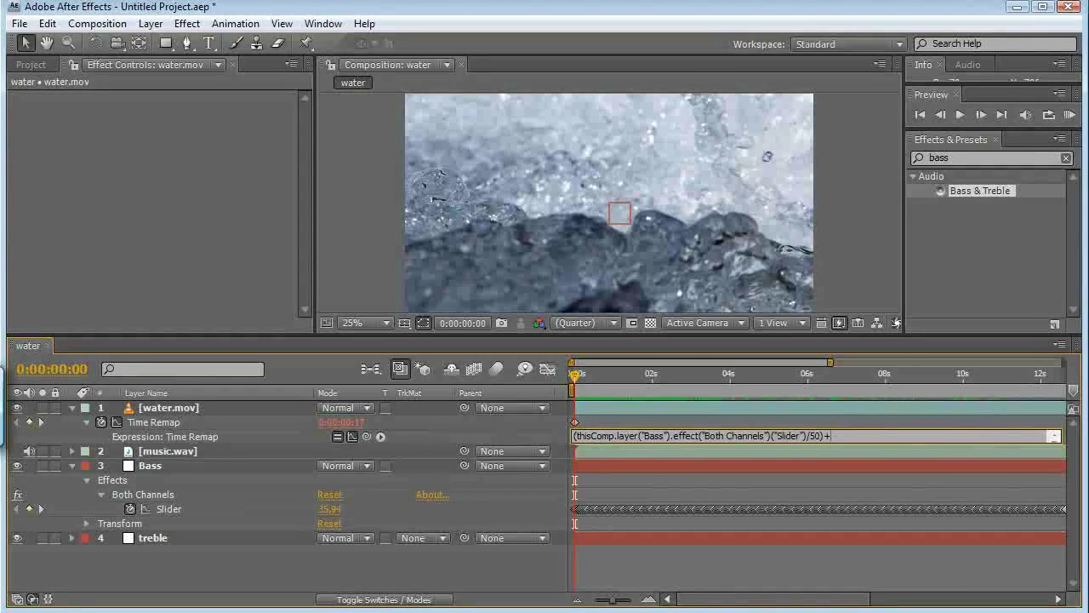
pyautogui.write('time')
pyautogui.click(838, 436)
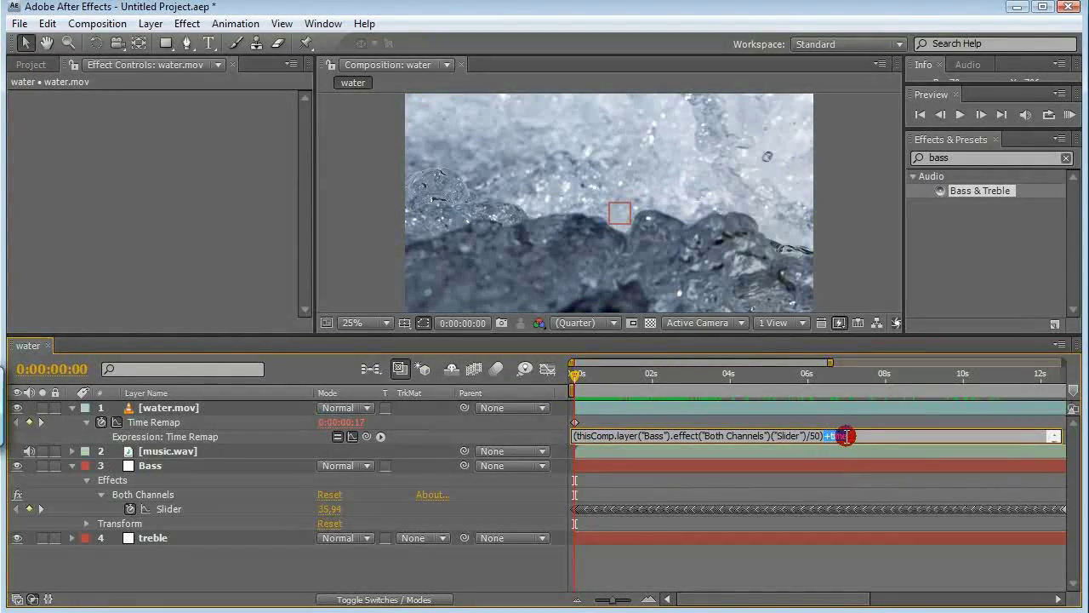
pyautogui.moveTo(576, 378)
pyautogui.mouseDown()
pyautogui.moveTo(836, 377)
pyautogui.moveTo(725, 374)
pyautogui.mouseUp()
pyautogui.click(612, 412)
pyautogui.press('Home')
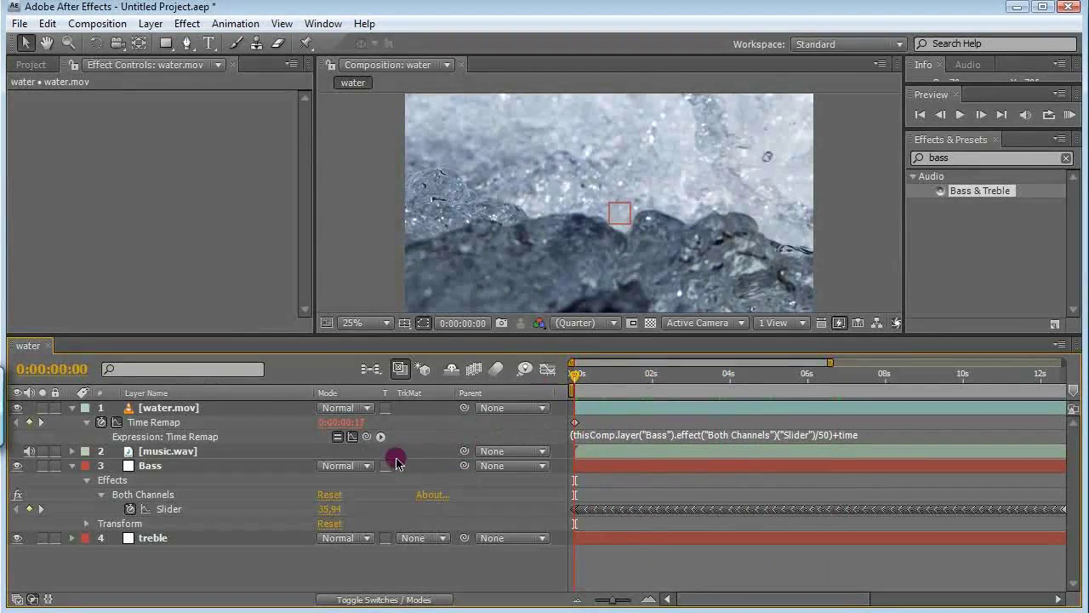
# - Examine the rising Time Remap expression curve over the full composition and scrub through the water footage
pyautogui.click(545, 371)
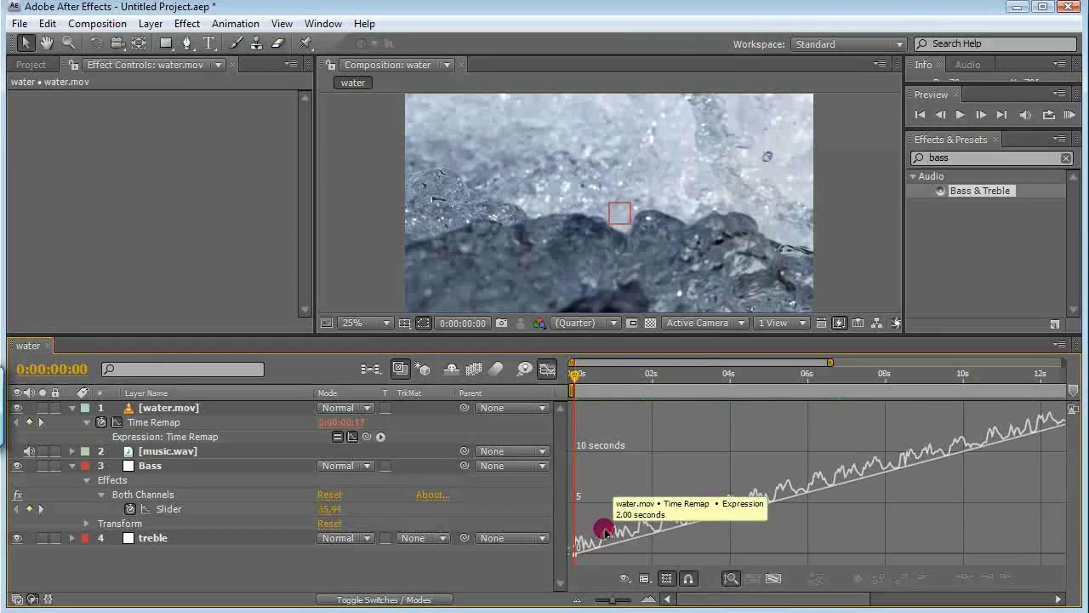
pyautogui.moveTo(695, 522)
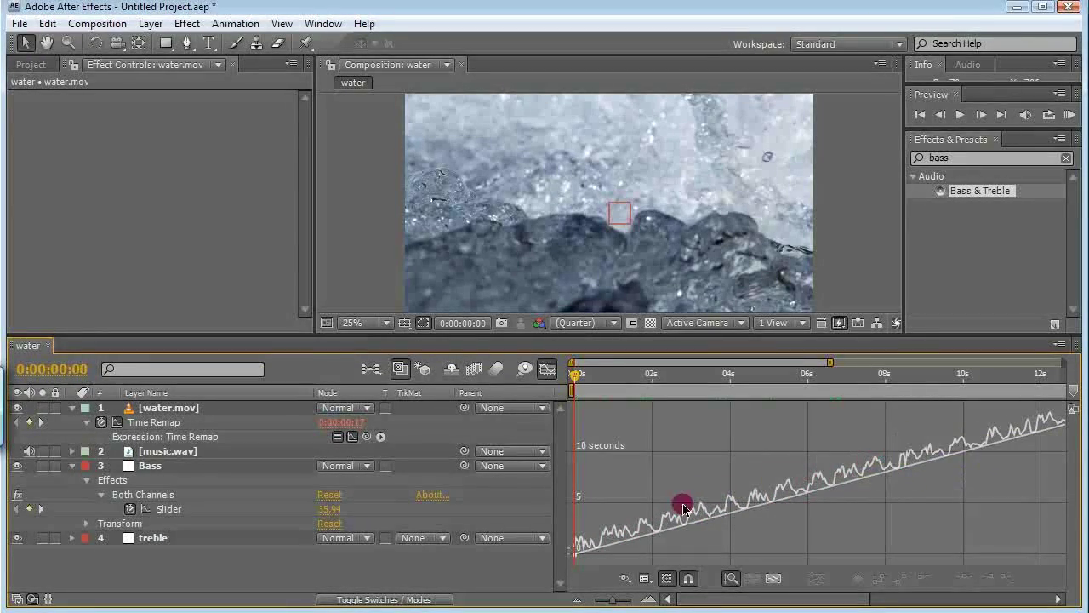
pyautogui.click(576, 600)
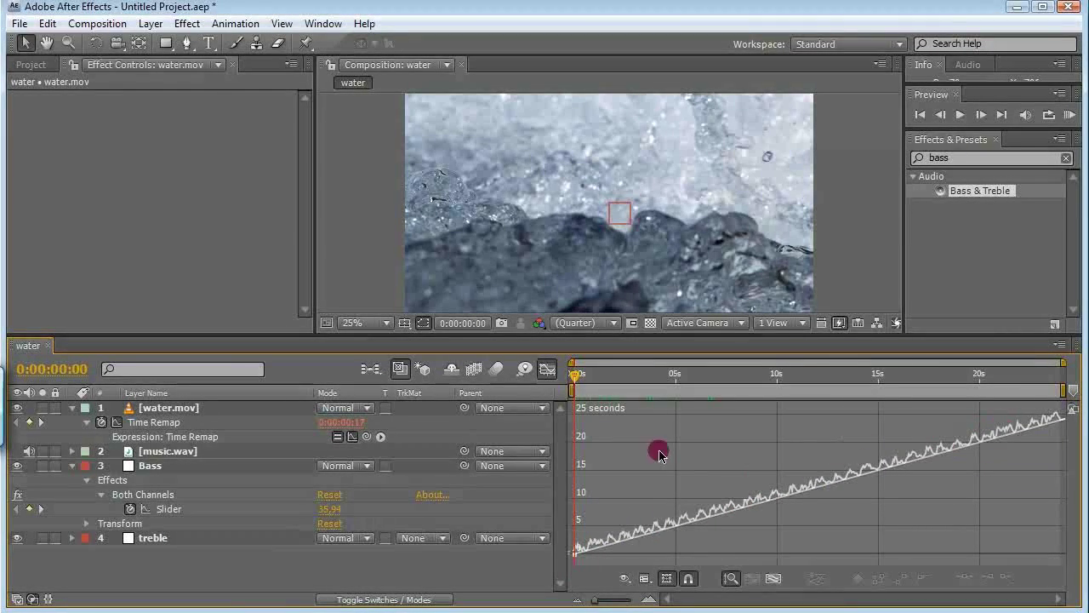
pyautogui.moveTo(575, 385); pyautogui.dragTo(734, 385)
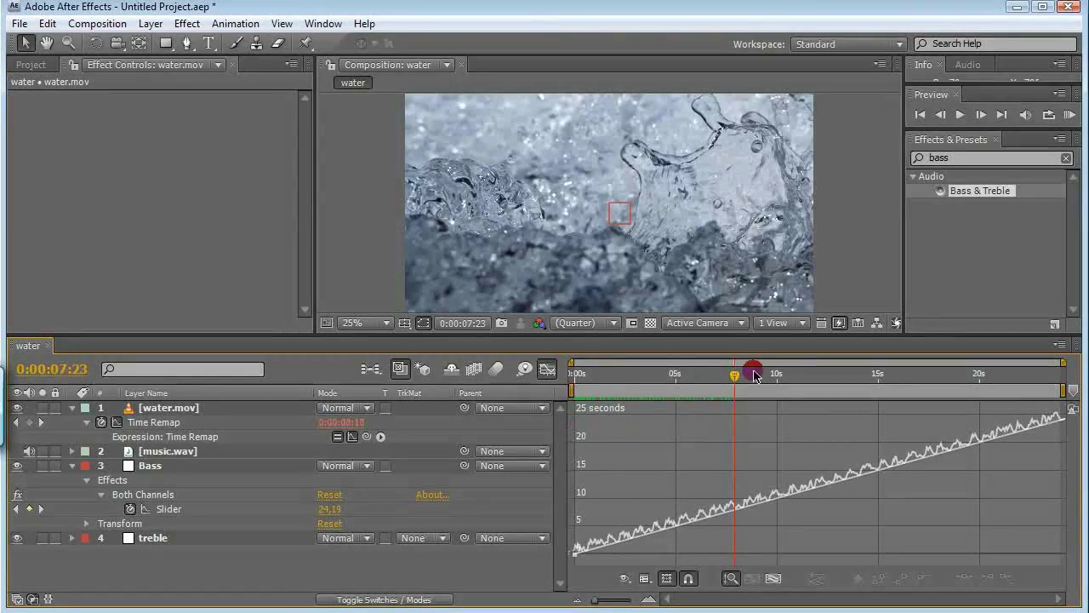
pyautogui.press('Home')
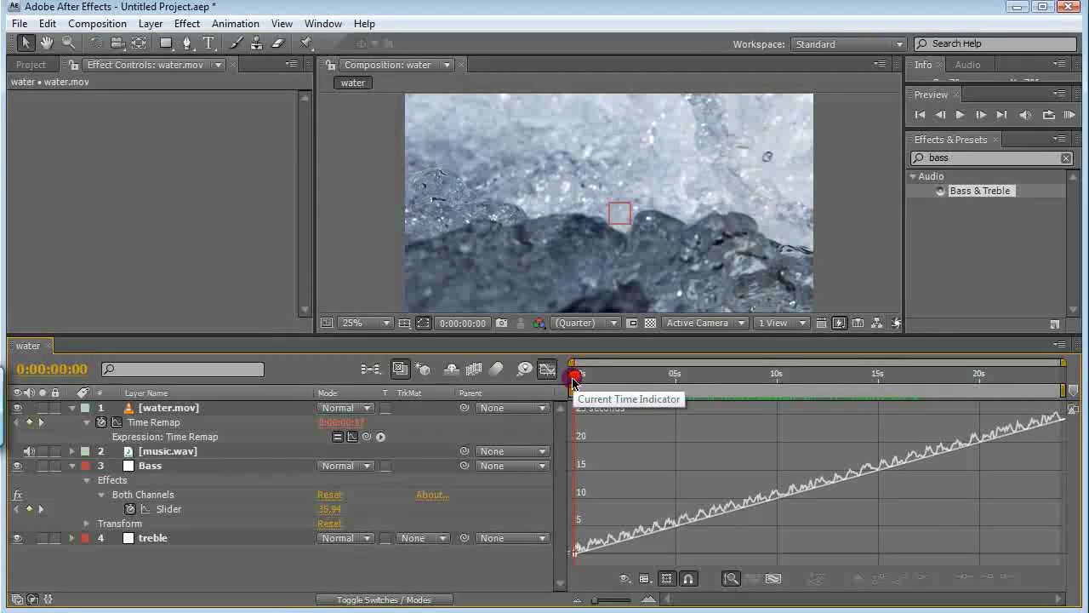
# - Delete the Bass & Treble effect from music.wav and collapse the Bass layer's properties
pyautogui.click(158, 456)
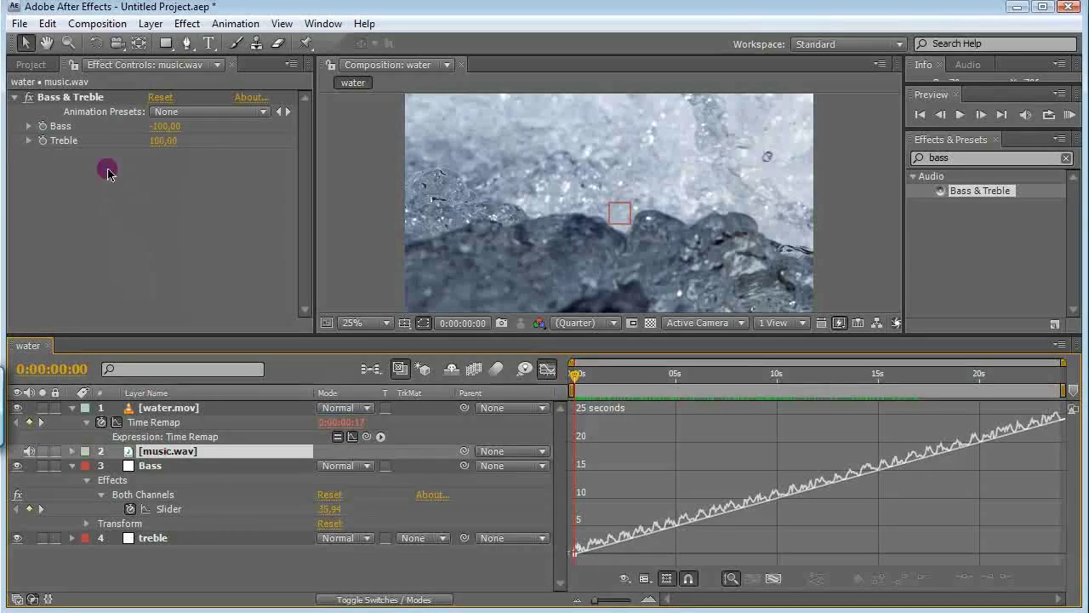
pyautogui.moveTo(58, 100)
pyautogui.mouseDown()
pyautogui.moveTo(79, 100)
pyautogui.moveTo(67, 105)
pyautogui.mouseUp()
pyautogui.click(136, 464)
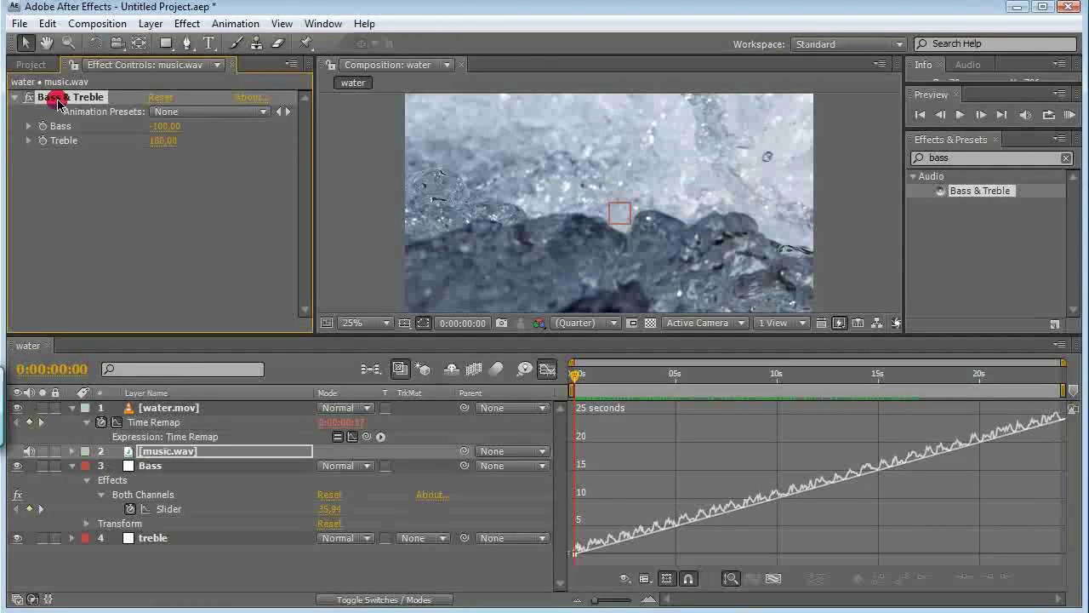
pyautogui.press('Delete')
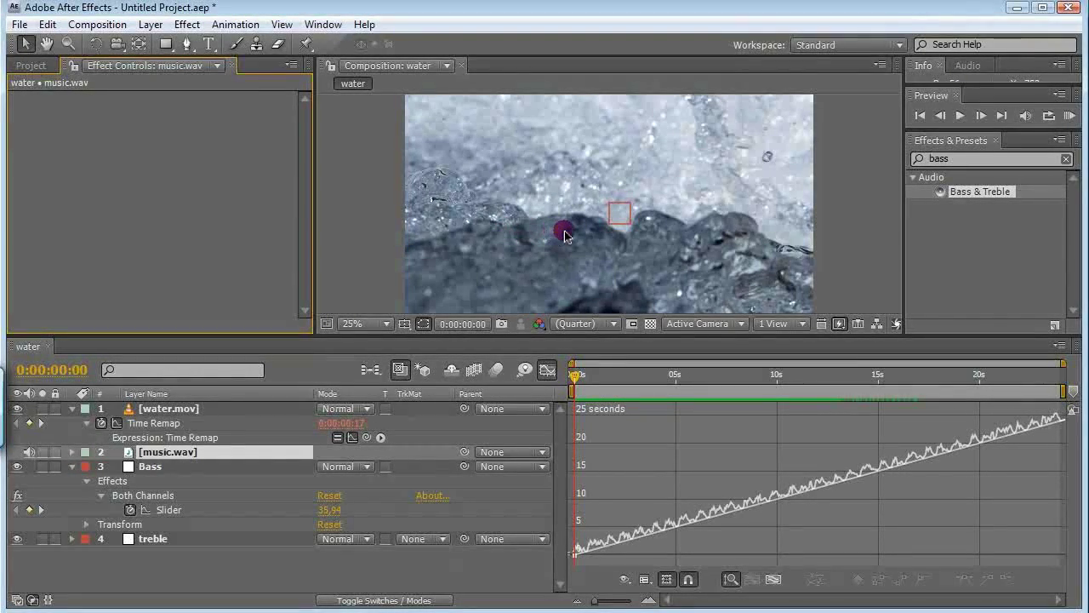
pyautogui.click(72, 466)
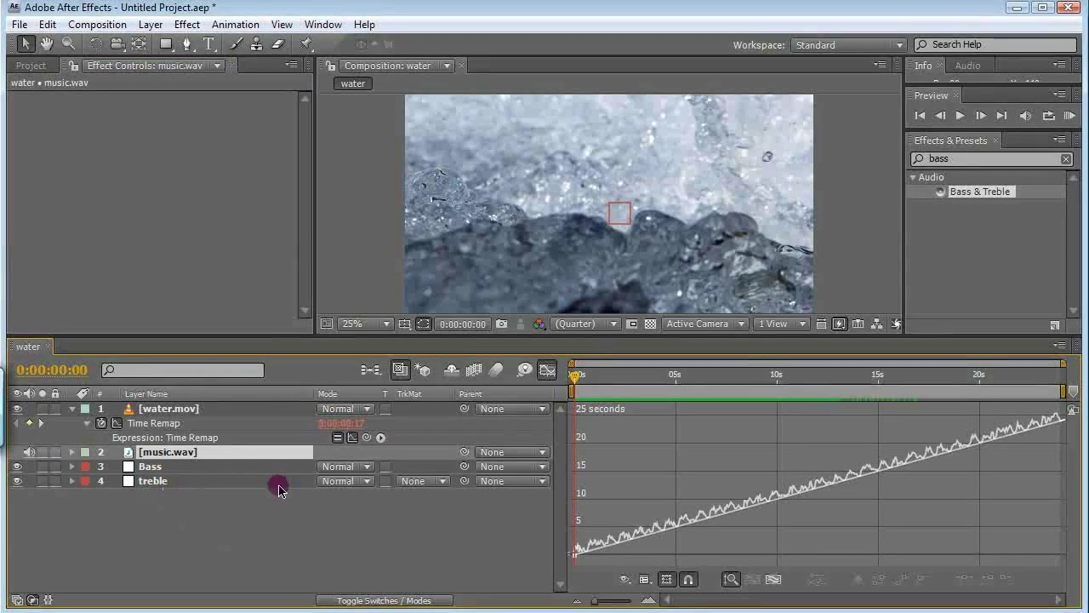
# - Search the effects for exposure and create a new adjustment layer above water.mov
pyautogui.moveTo(958, 160); pyautogui.dragTo(778, 253)
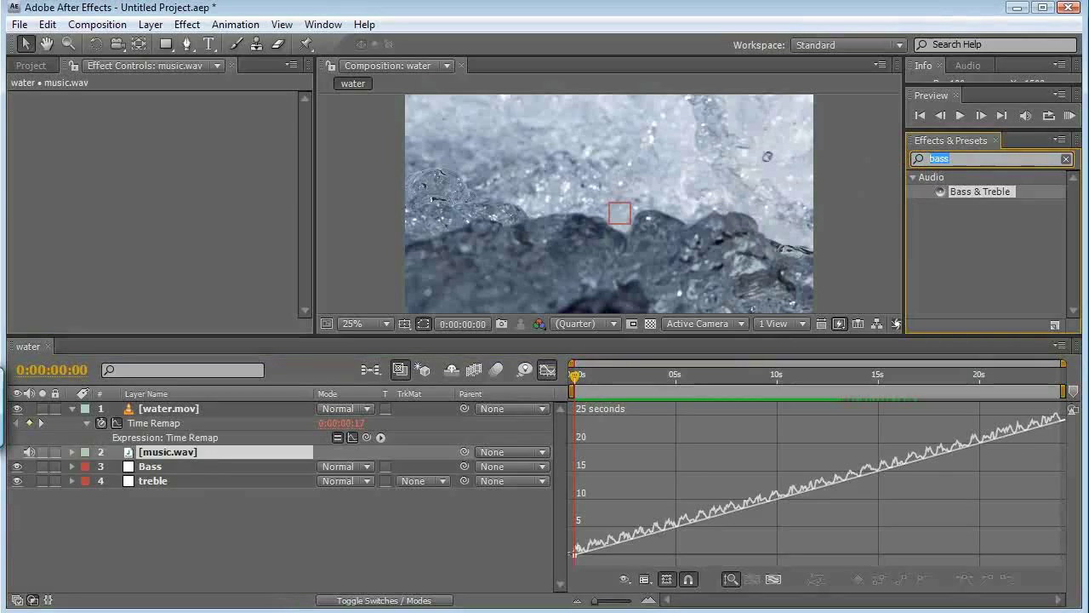
pyautogui.write('exposure')
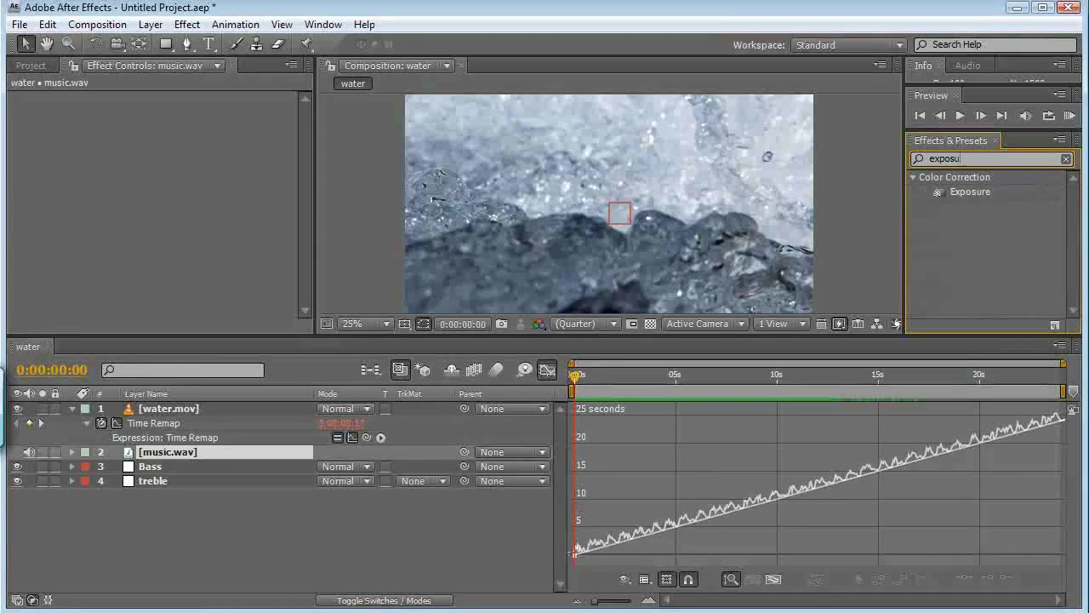
pyautogui.click(163, 410)
pyautogui.click(149, 24)
pyautogui.moveTo(170, 47)
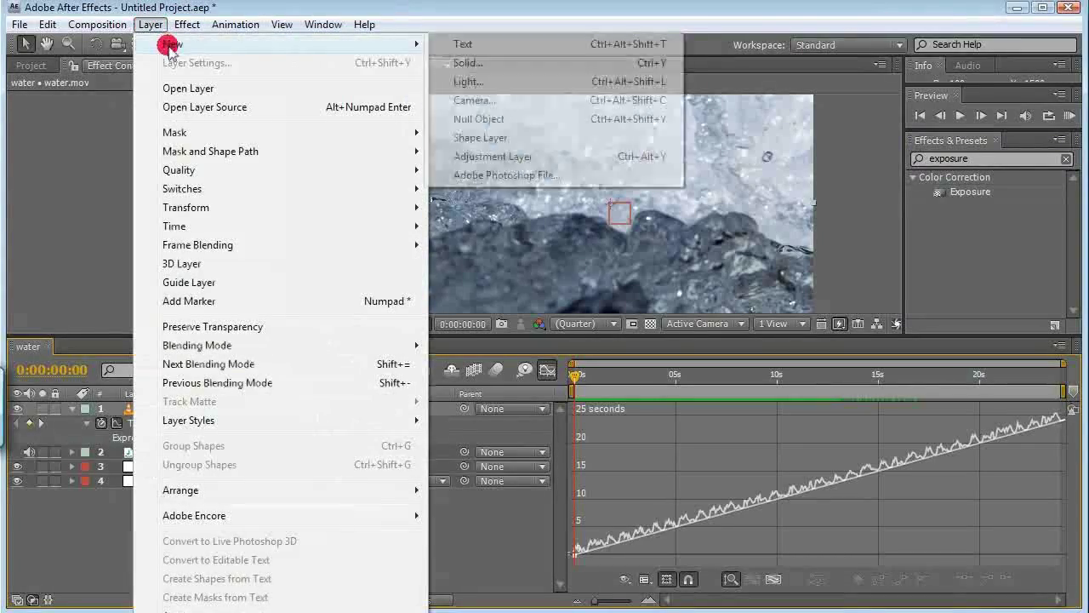
pyautogui.click(492, 158)
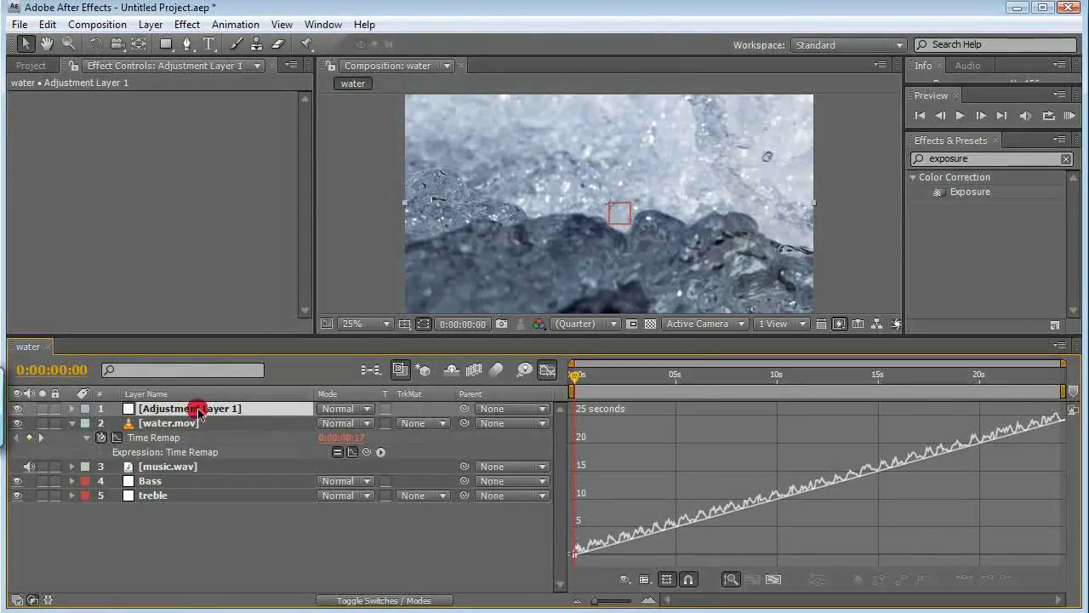
# - Rename the adjustment layer as exposure and apply the Exposure effect to it
pyautogui.press('Return')
pyautogui.write('exposu')
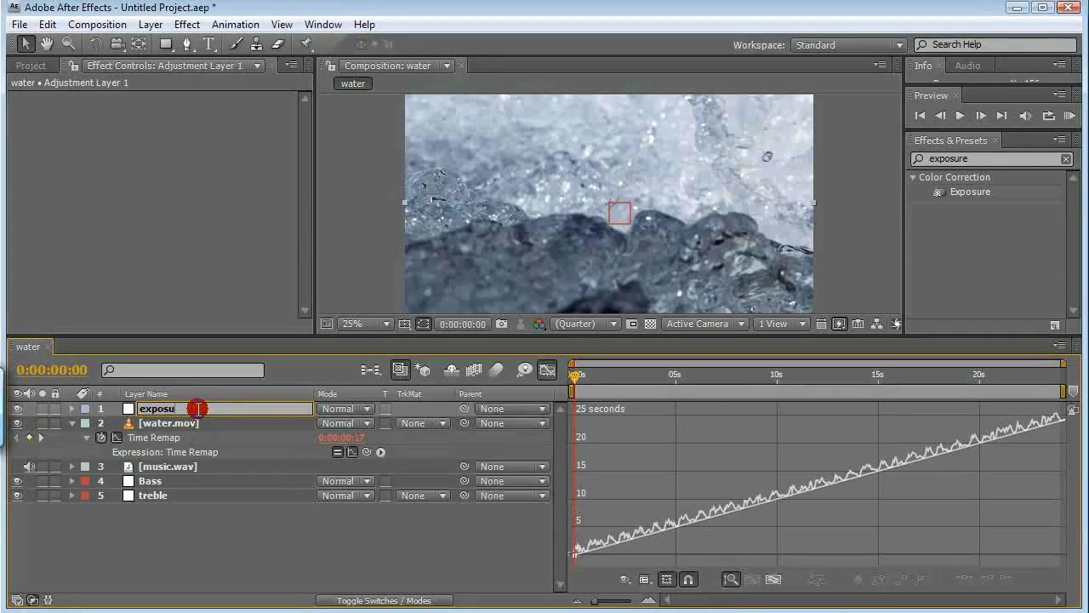
pyautogui.write('re')
pyautogui.press('Return')
pyautogui.moveTo(974, 193); pyautogui.dragTo(177, 410)
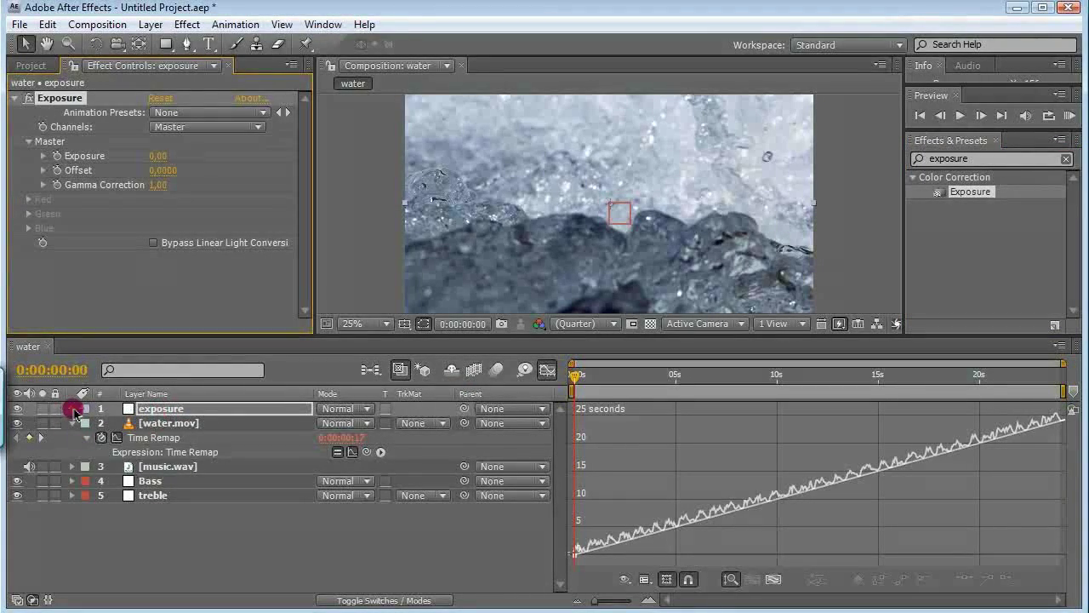
# - Reveal the exposure layer's Exposure effect properties and enable an expression on the Master Exposure property
pyautogui.click(72, 408)
pyautogui.click(87, 424)
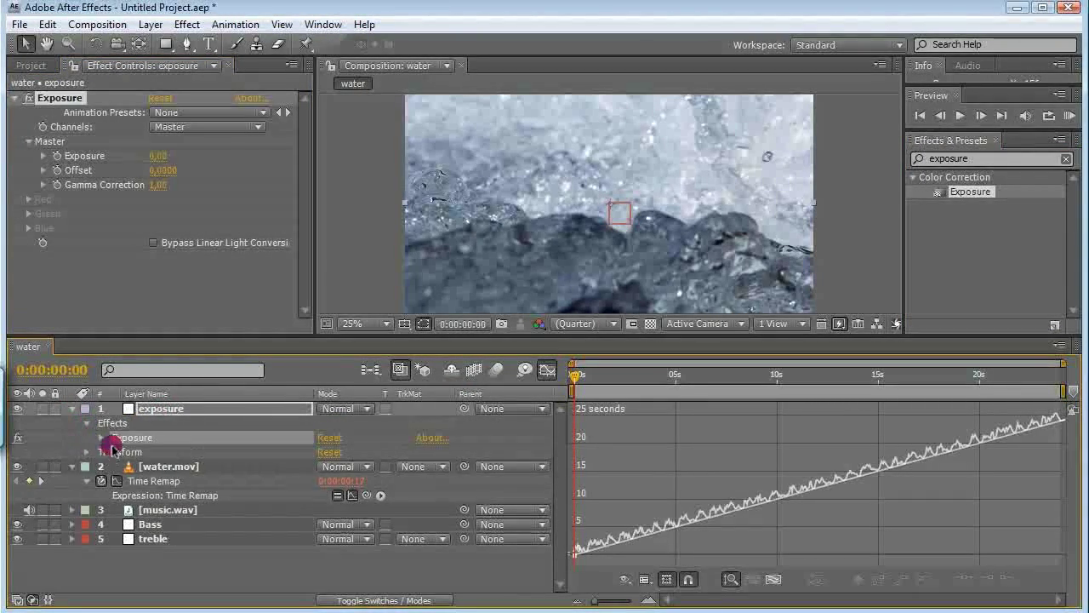
pyautogui.click(99, 438)
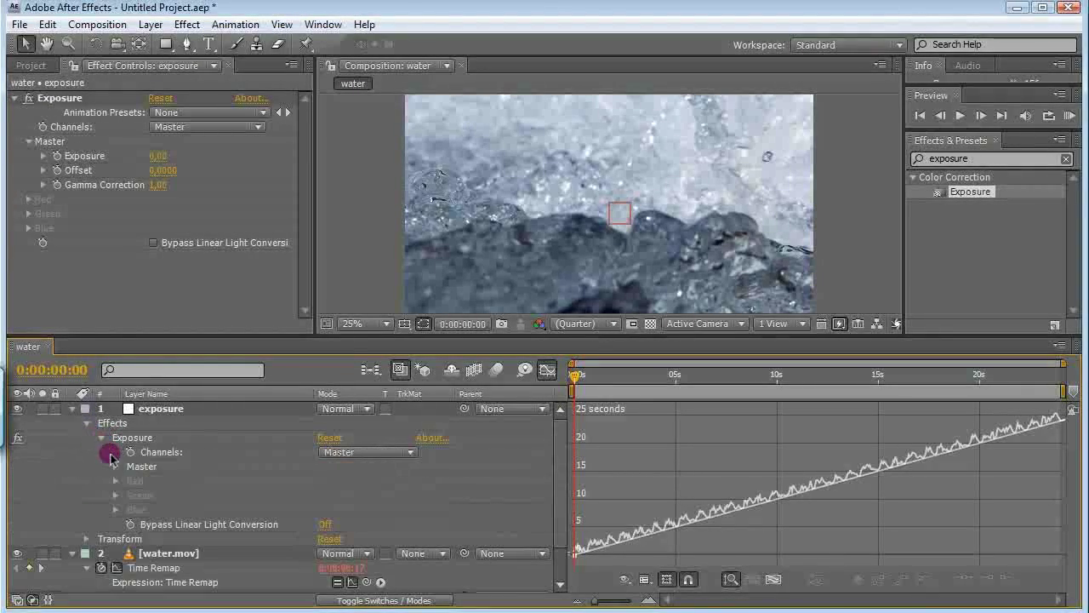
pyautogui.click(115, 467)
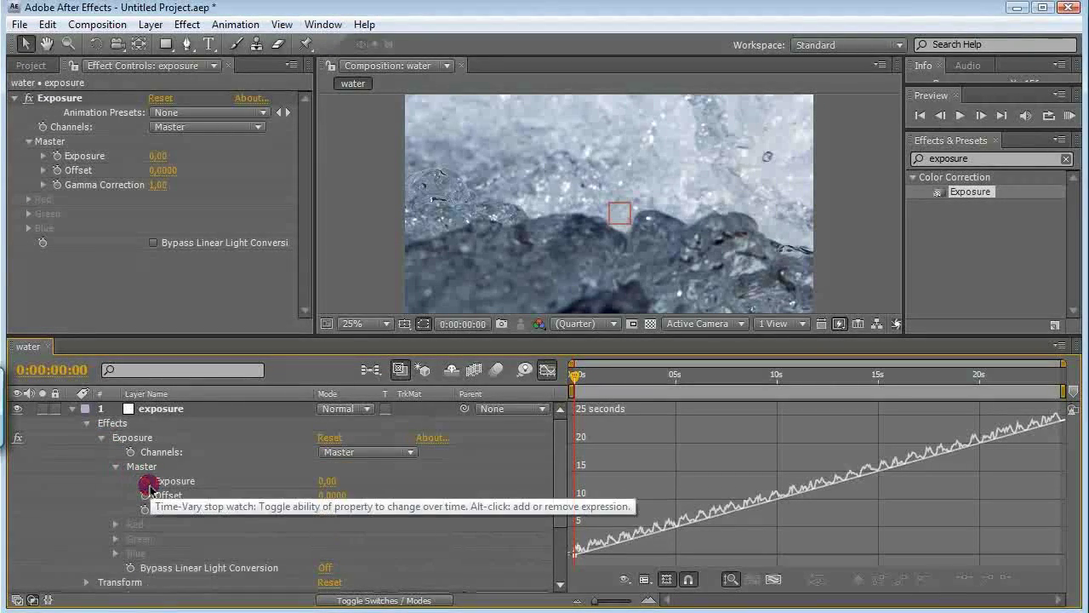
pyautogui.keyDown('alt'); pyautogui.click(147, 483); pyautogui.keyUp('alt')
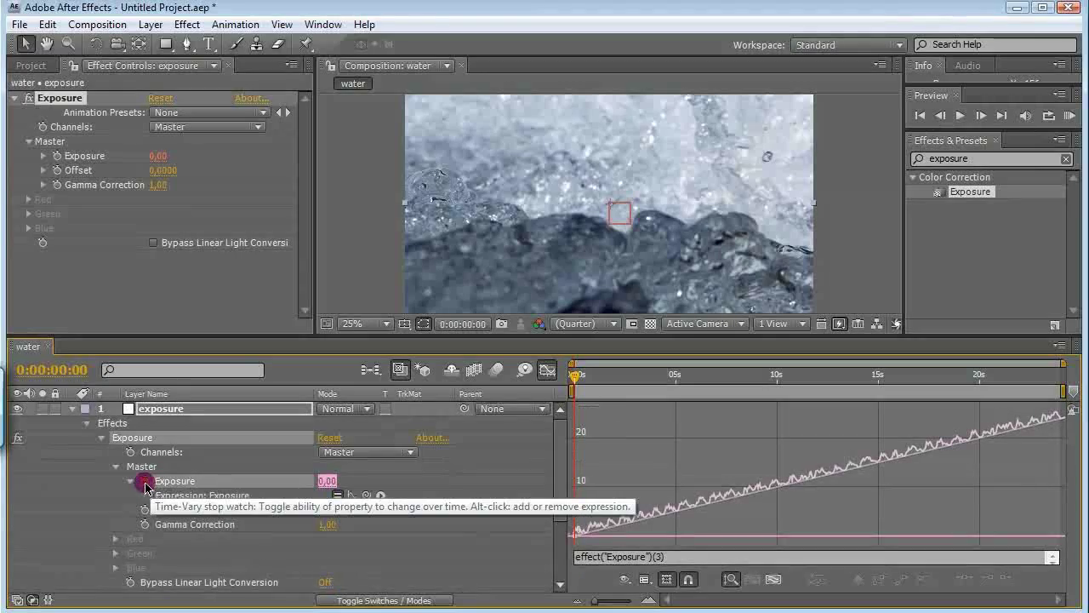
# - Link the Master Exposure expression to the Both Channels Slider of the treble layer
pyautogui.scroll(-2, 416, 539)
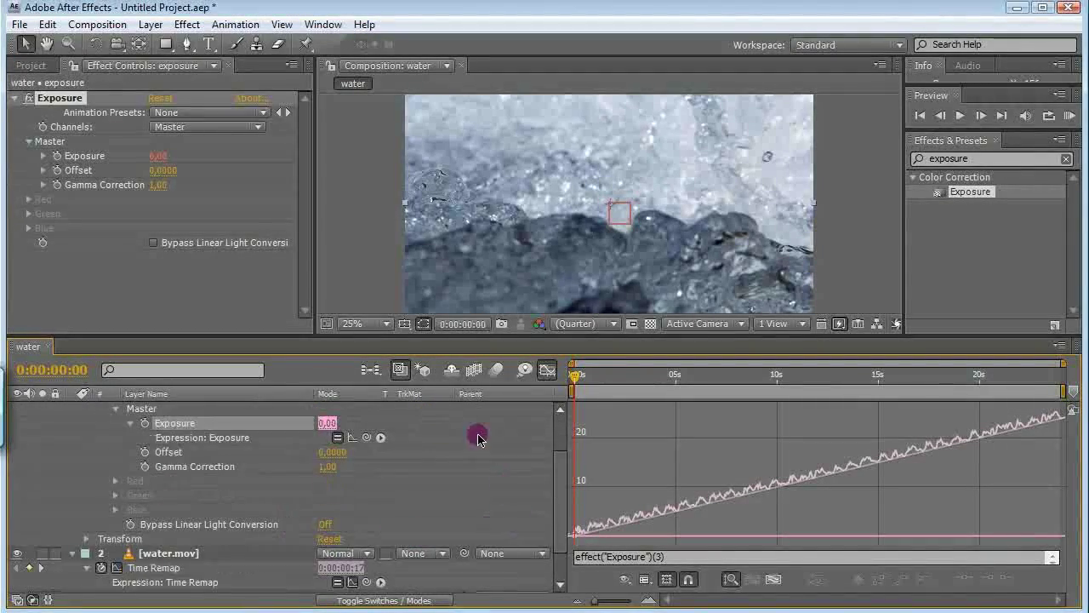
pyautogui.scroll(-1, 464, 417)
pyautogui.moveTo(366, 336); pyautogui.dragTo(366, 214)
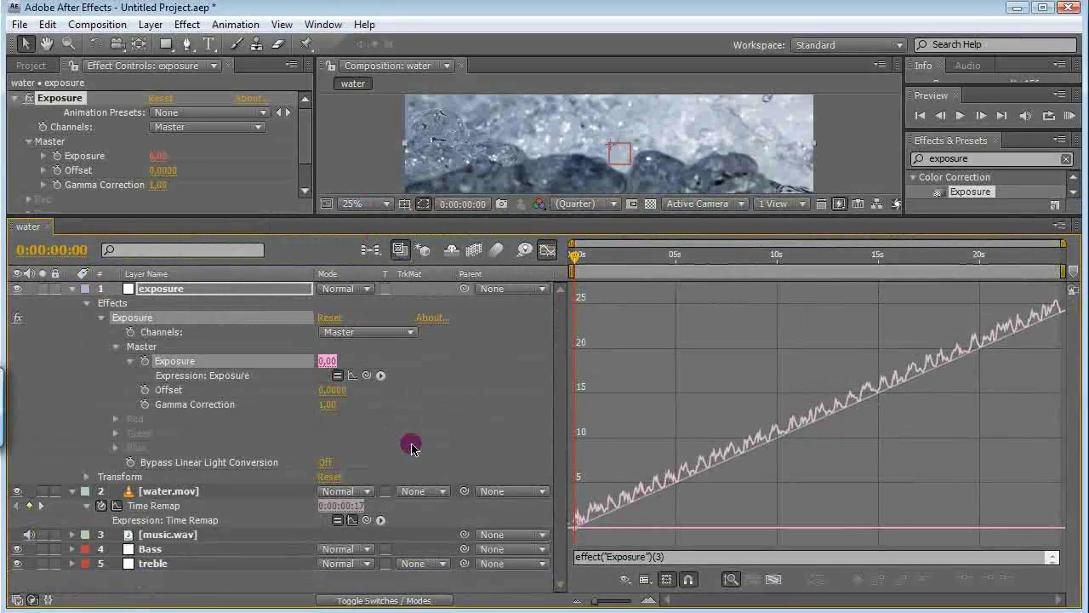
pyautogui.click(74, 565)
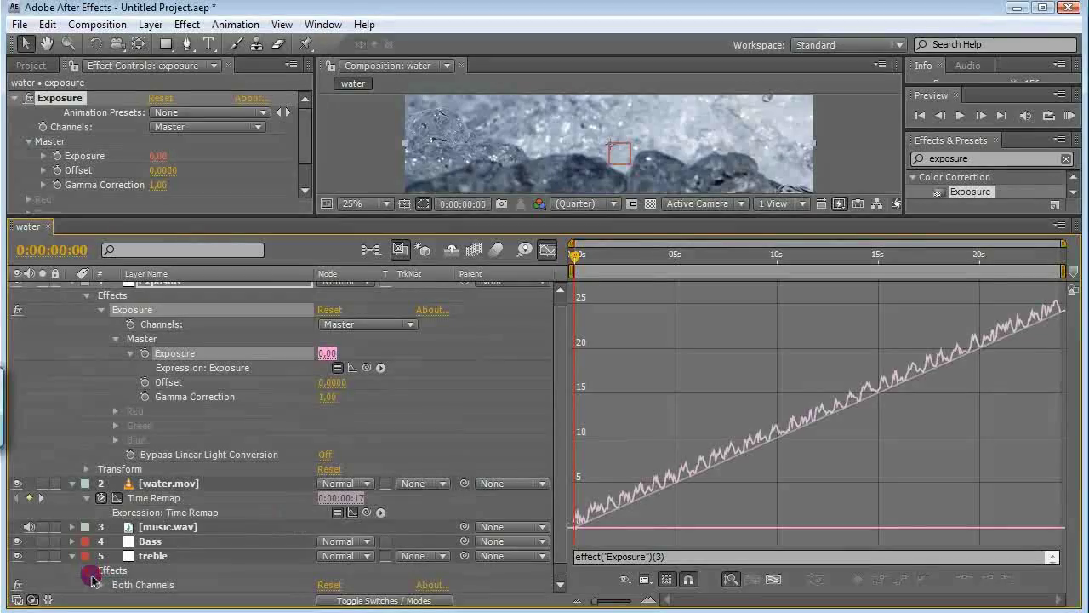
pyautogui.click(100, 587)
pyautogui.scroll(-3, 221, 553)
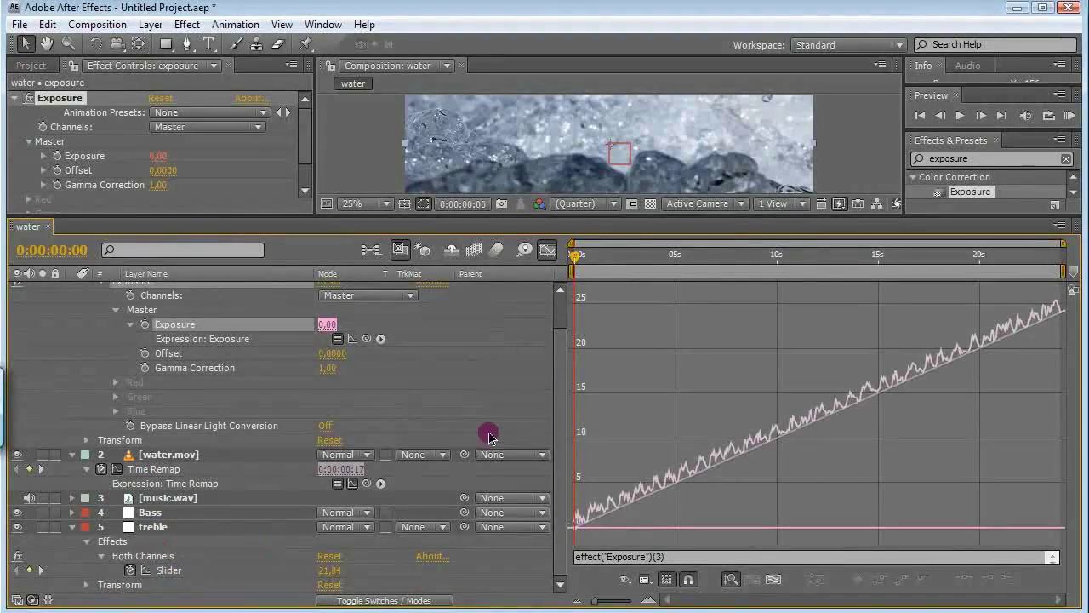
pyautogui.moveTo(371, 344); pyautogui.dragTo(170, 575)
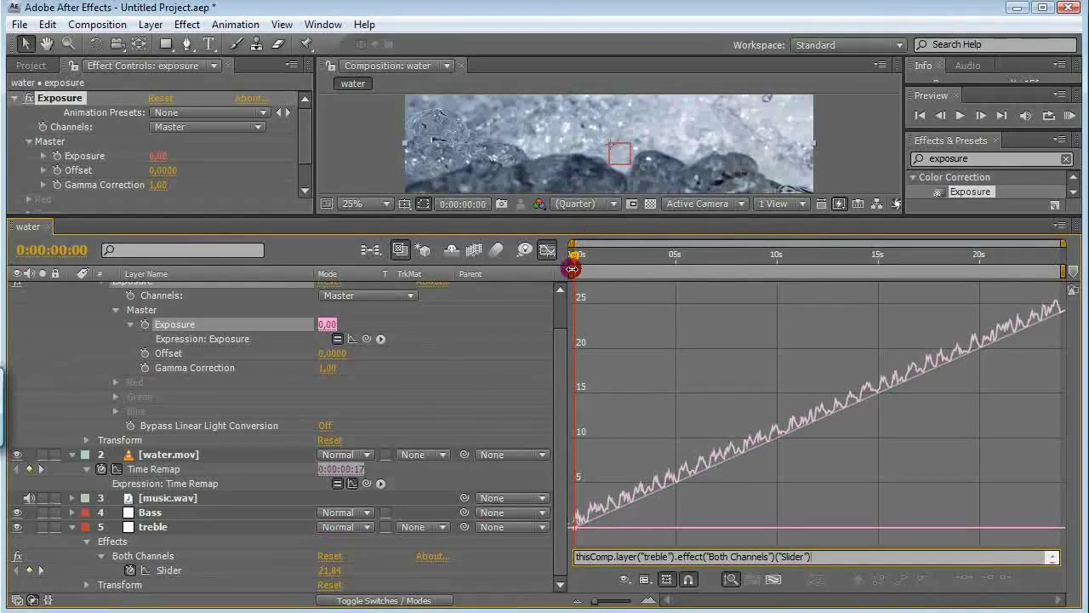
# - Scrub the composition to 0:00:02:20 to check how the treble values drive the exposure
pyautogui.moveTo(578, 257); pyautogui.dragTo(593, 262)
pyautogui.moveTo(366, 212); pyautogui.dragTo(361, 334)
pyautogui.moveTo(593, 379); pyautogui.dragTo(631, 381)
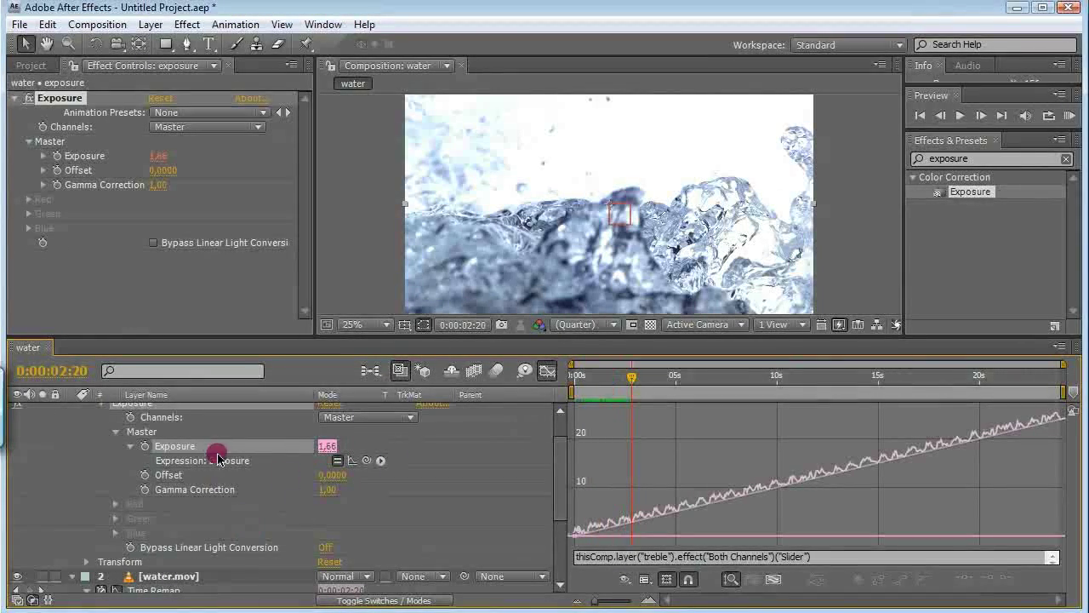
# - Leave the Graph Editor and append /70 to the Master Exposure expression
pyautogui.click(547, 371)
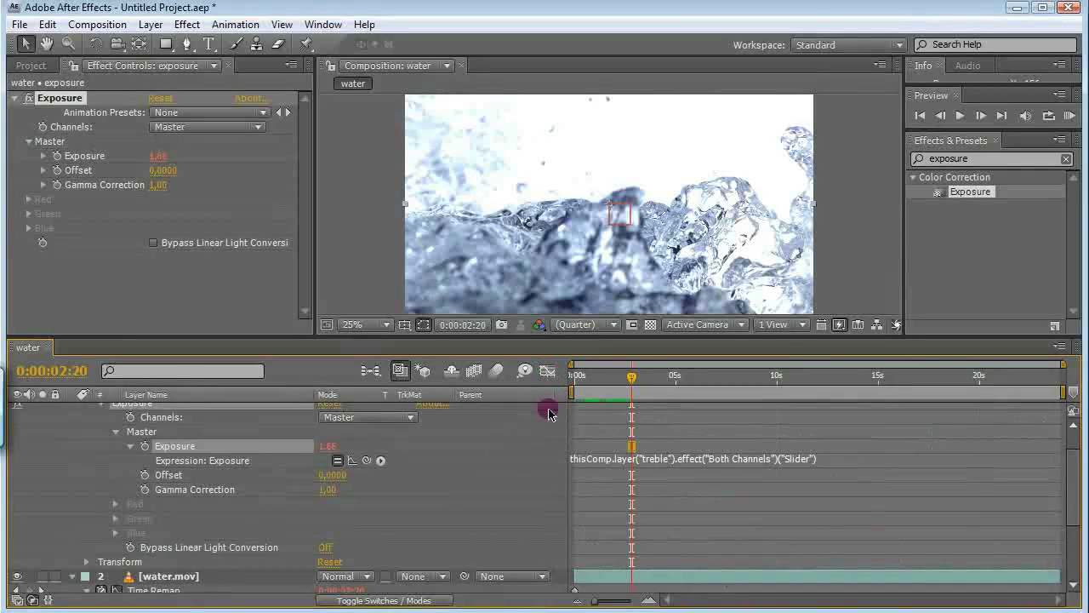
pyautogui.click(850, 459)
pyautogui.click(758, 517)
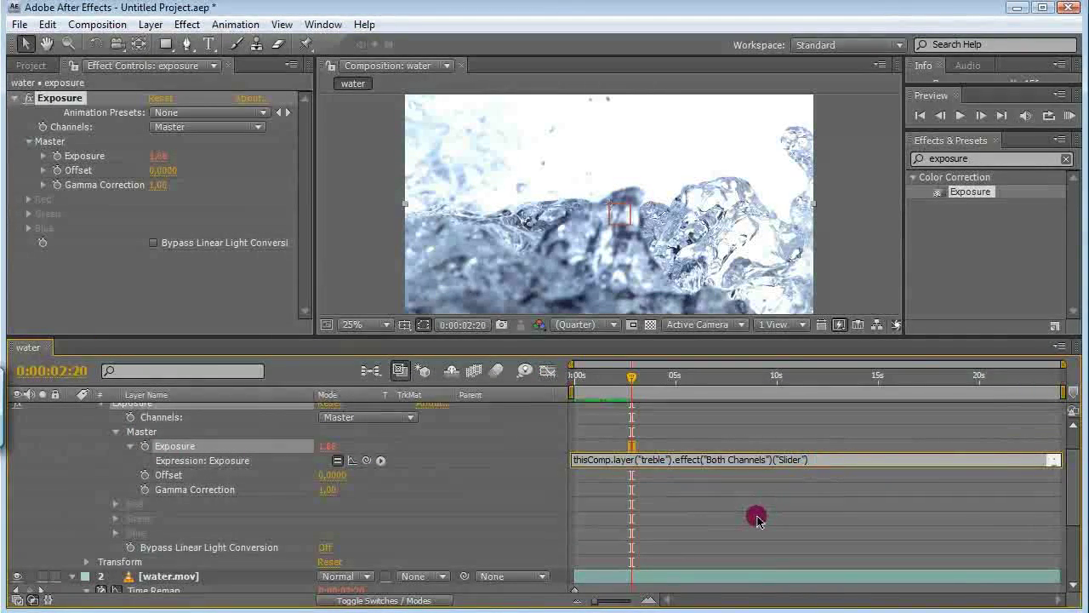
pyautogui.write('/70')
pyautogui.click(758, 517)
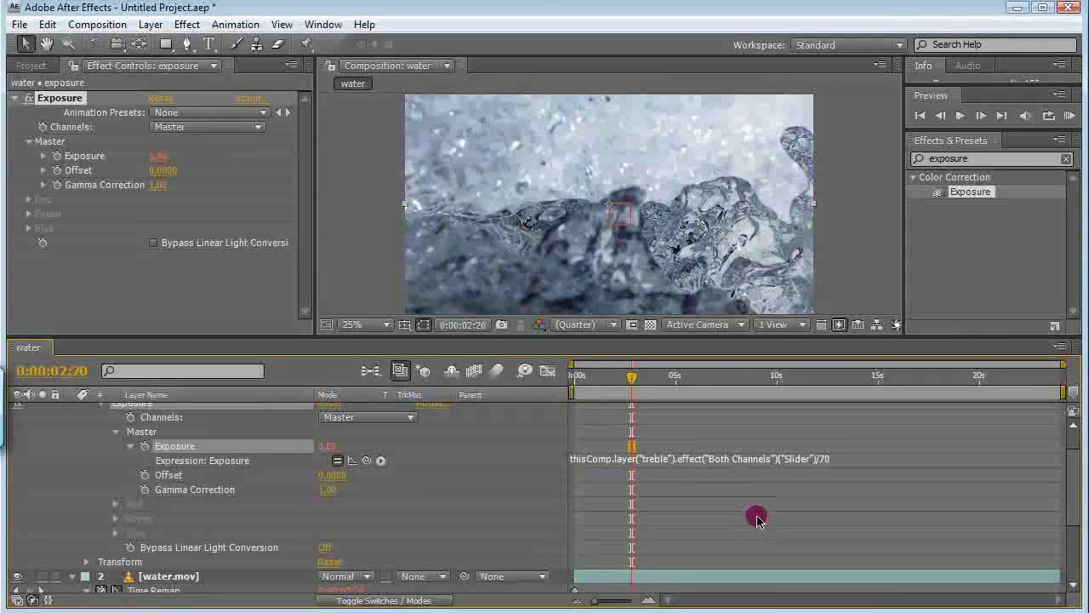
# - Change the divisor in the Master Exposure expression to 45 and scrub back to 0:00:00:09
pyautogui.click(838, 460)
pyautogui.click(813, 460)
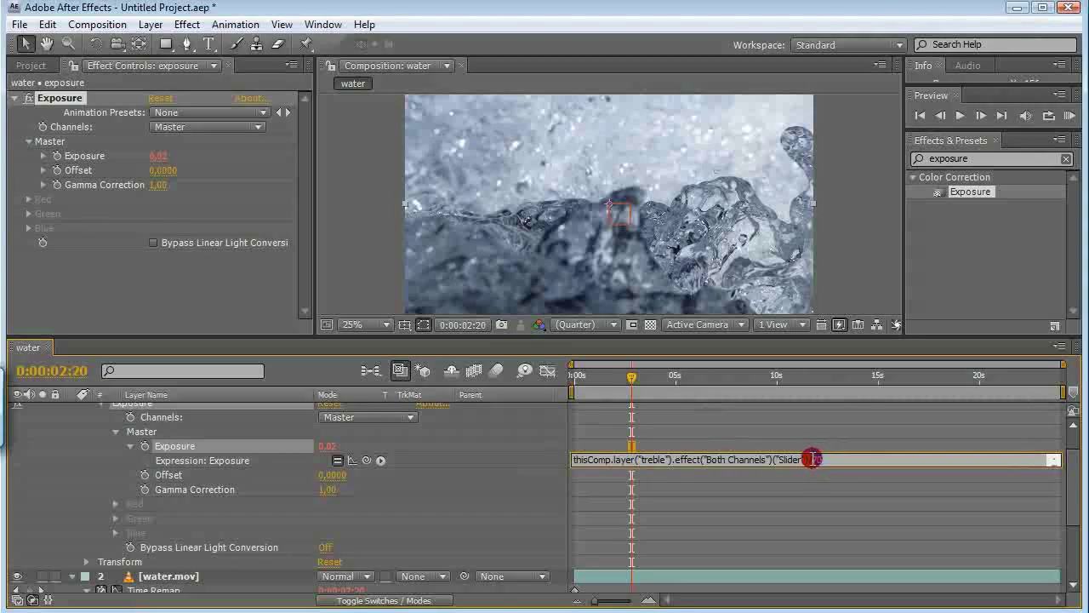
pyautogui.click(811, 581)
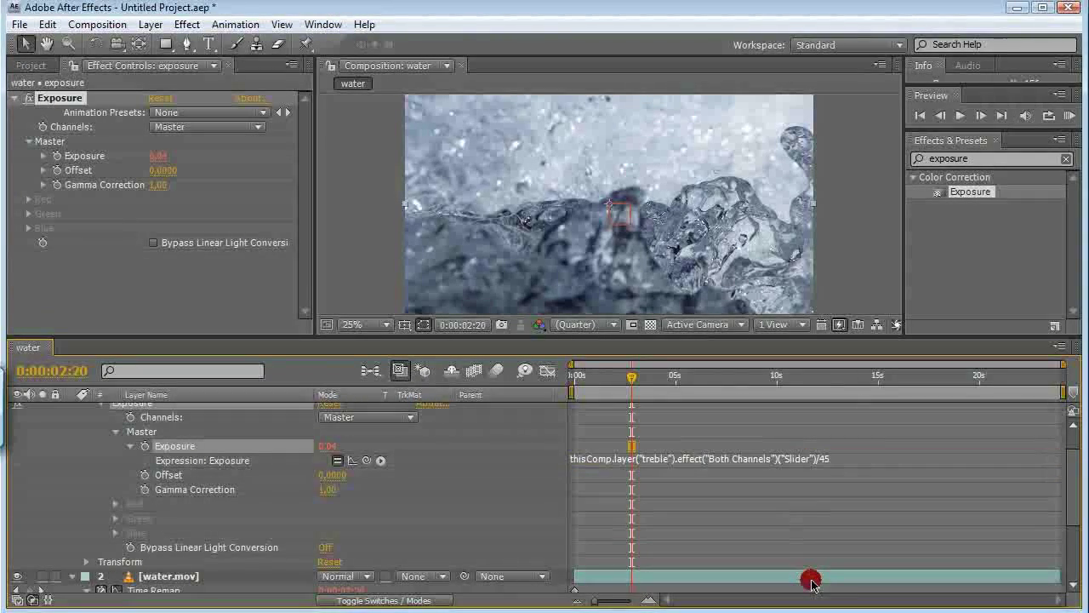
pyautogui.moveTo(633, 377); pyautogui.dragTo(582, 388)
# - Wrap the whole Master Exposure expression in Math.floor() and preview the composition from the start
pyautogui.click(570, 459)
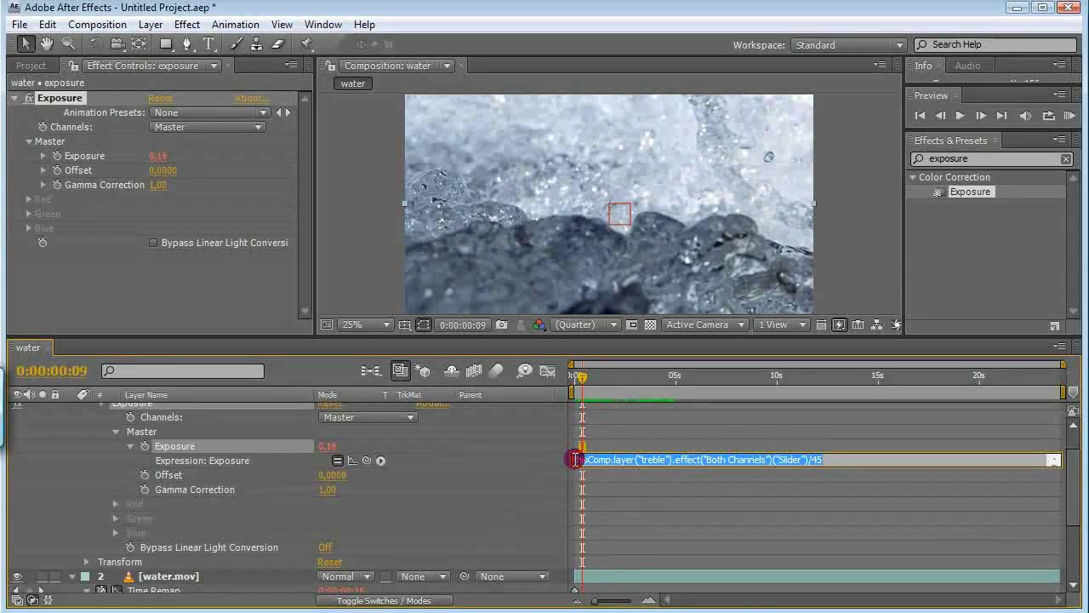
pyautogui.click(576, 460)
pyautogui.write('Math.floor(')
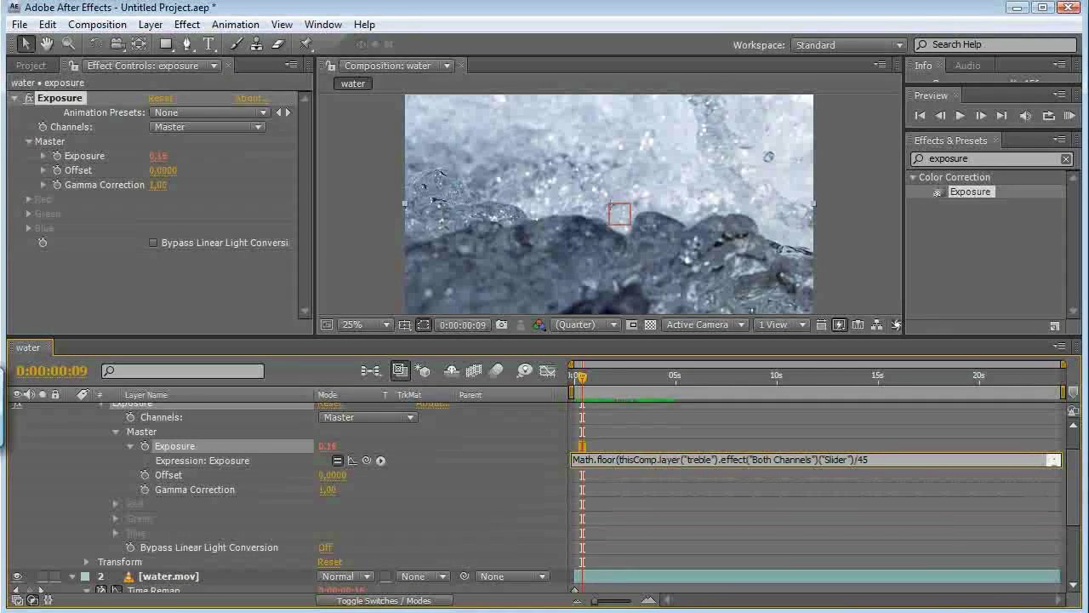
pyautogui.write(')')
pyautogui.click(584, 460)
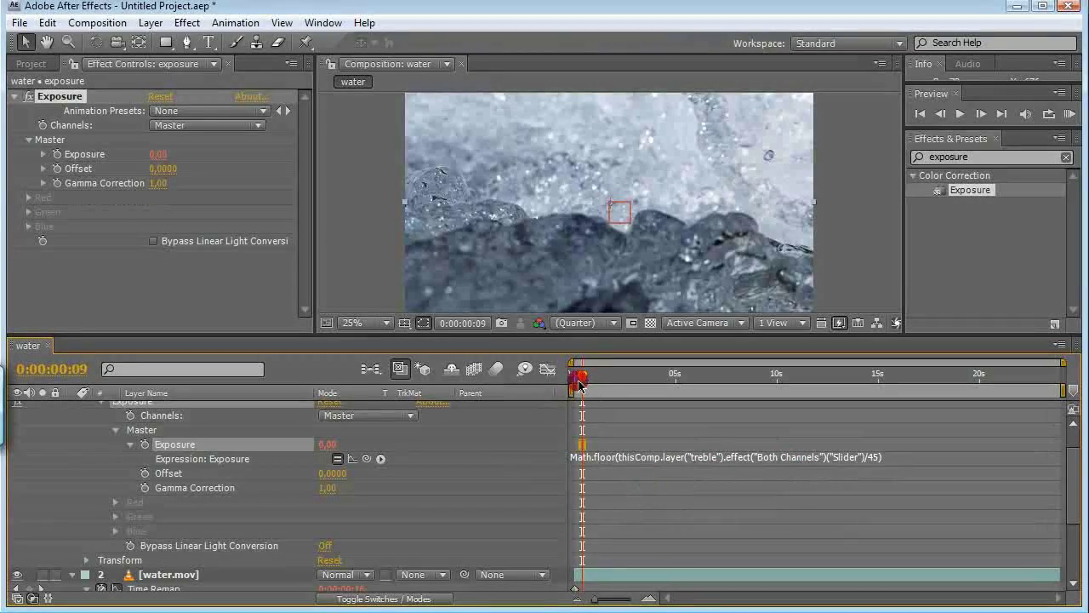
pyautogui.moveTo(584, 380); pyautogui.dragTo(554, 499)
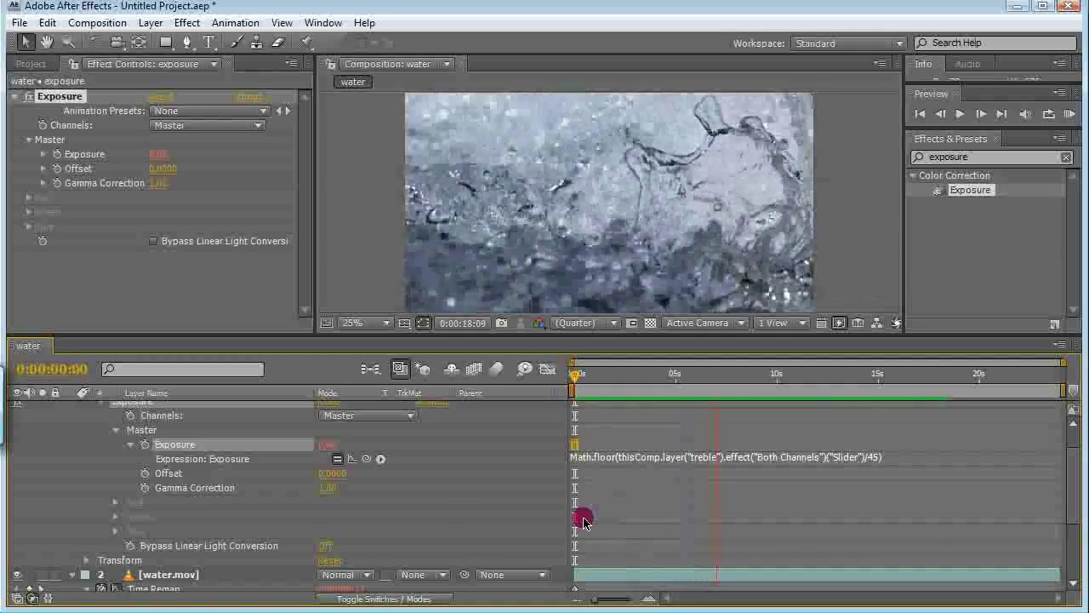
pyautogui.press('space')
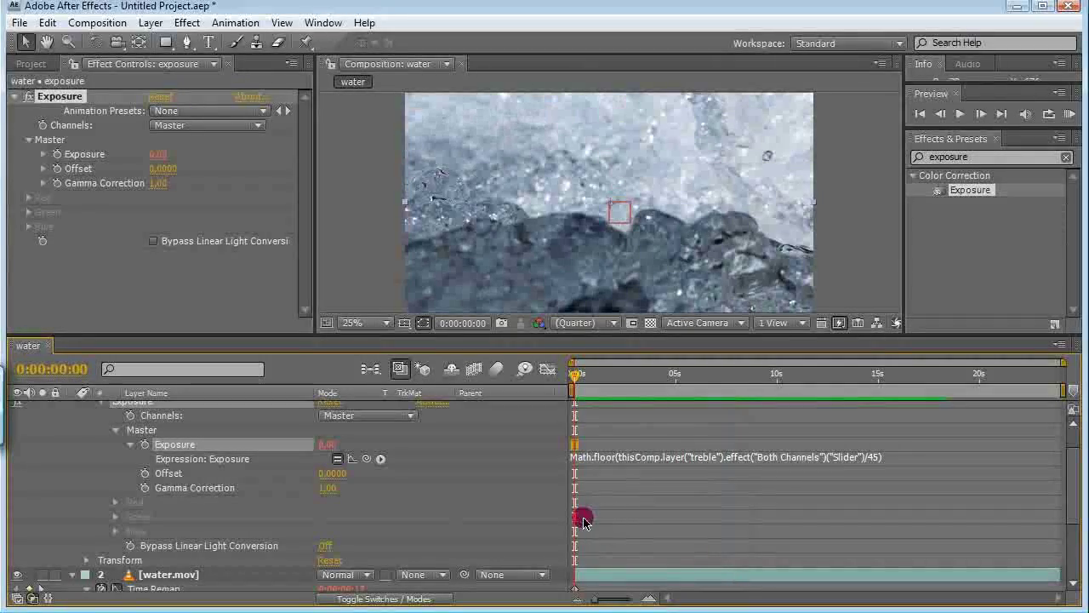
# - Examine the divisors in the Master Exposure expression and in water.mov's Time Remap expression
pyautogui.click(873, 461)
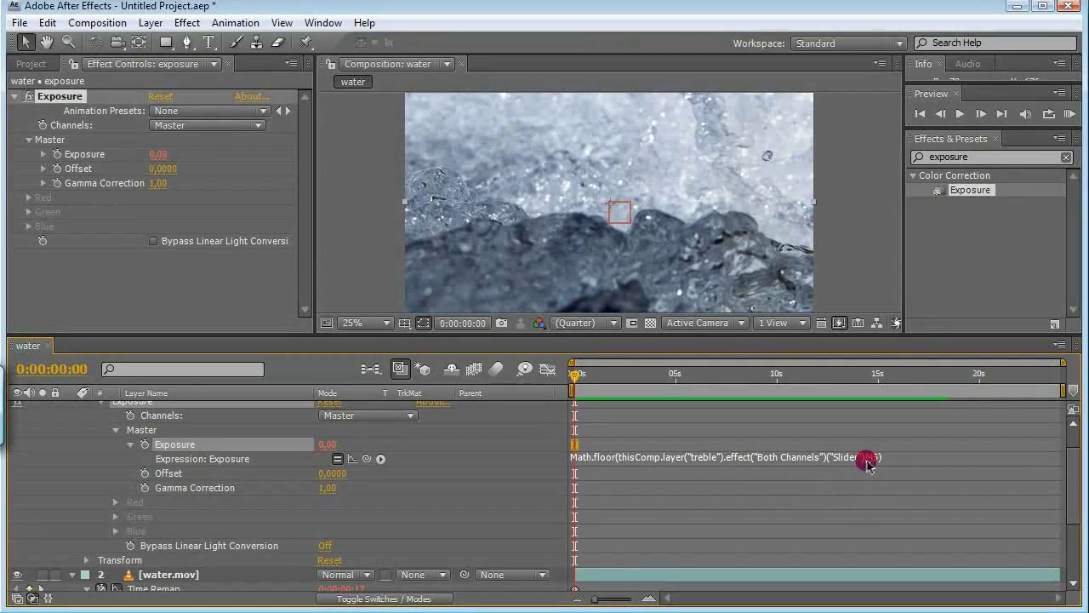
pyautogui.click(879, 457)
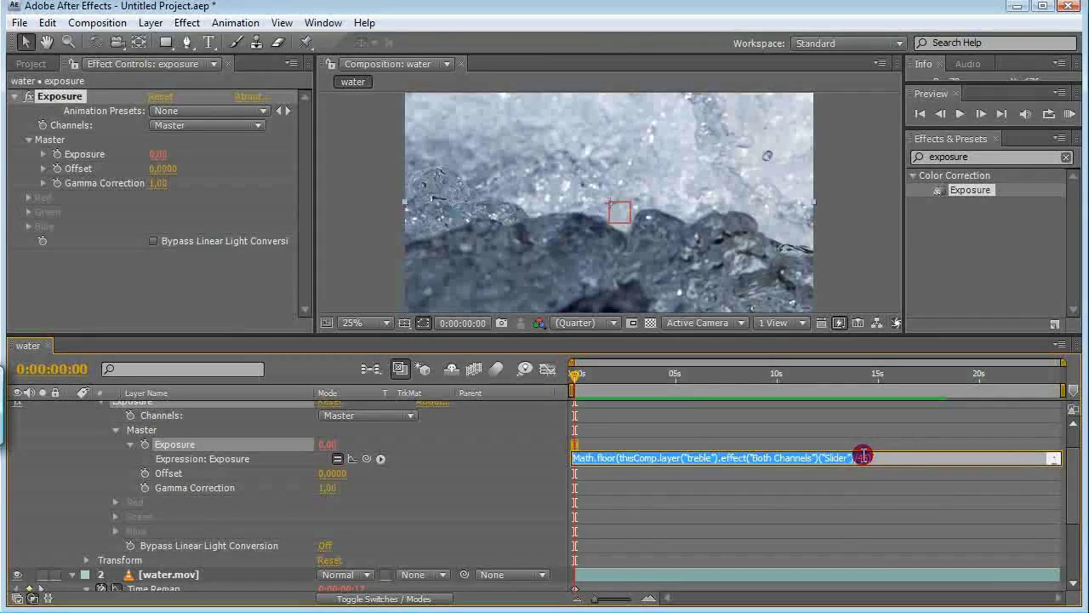
pyautogui.doubleClick(864, 457)
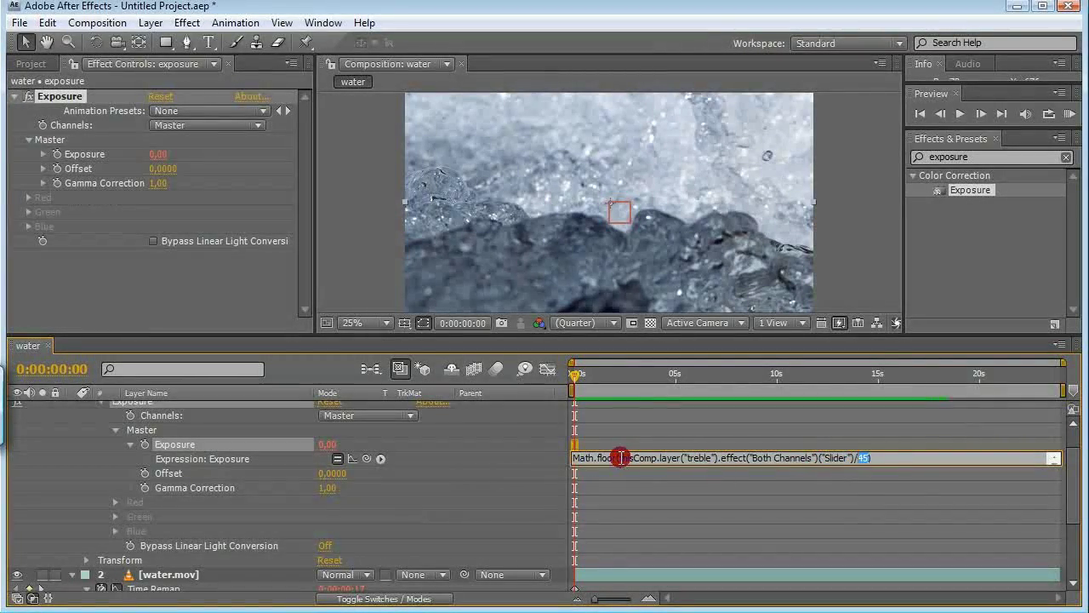
pyautogui.scroll(-5, 418, 499)
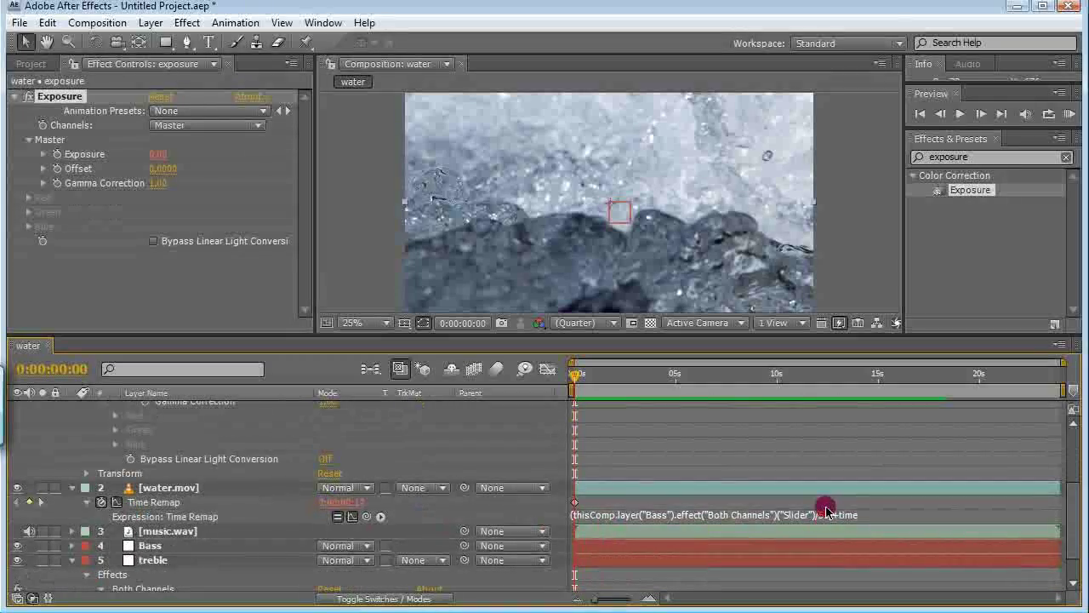
pyautogui.click(826, 512)
pyautogui.moveTo(826, 516); pyautogui.dragTo(811, 517)
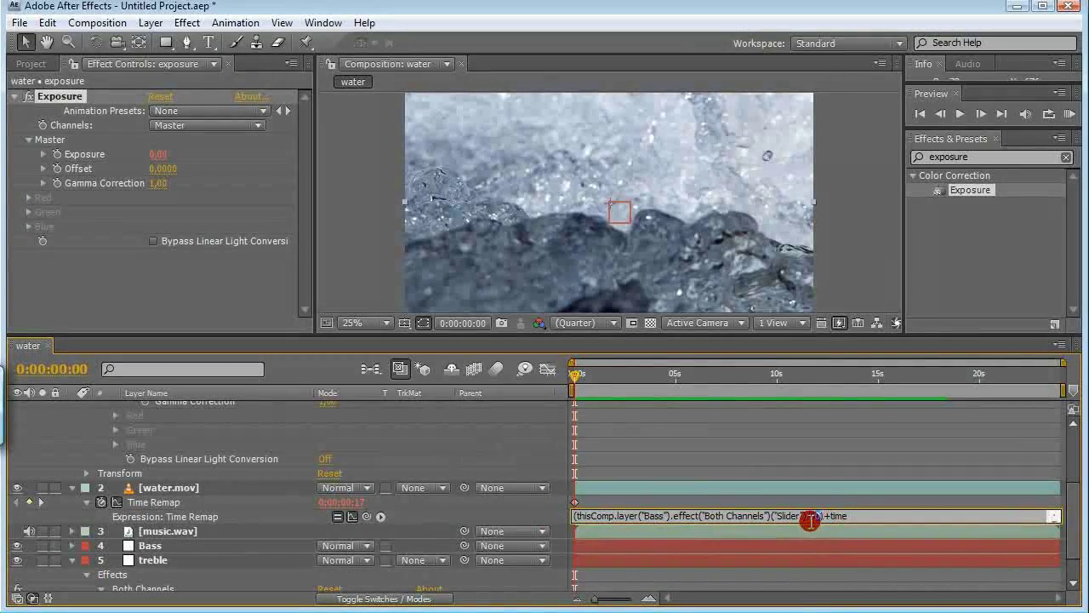
pyautogui.click(584, 499)
# - Collapse the exposure layer's properties and create a new null object named control
pyautogui.scroll(3, 584, 499)
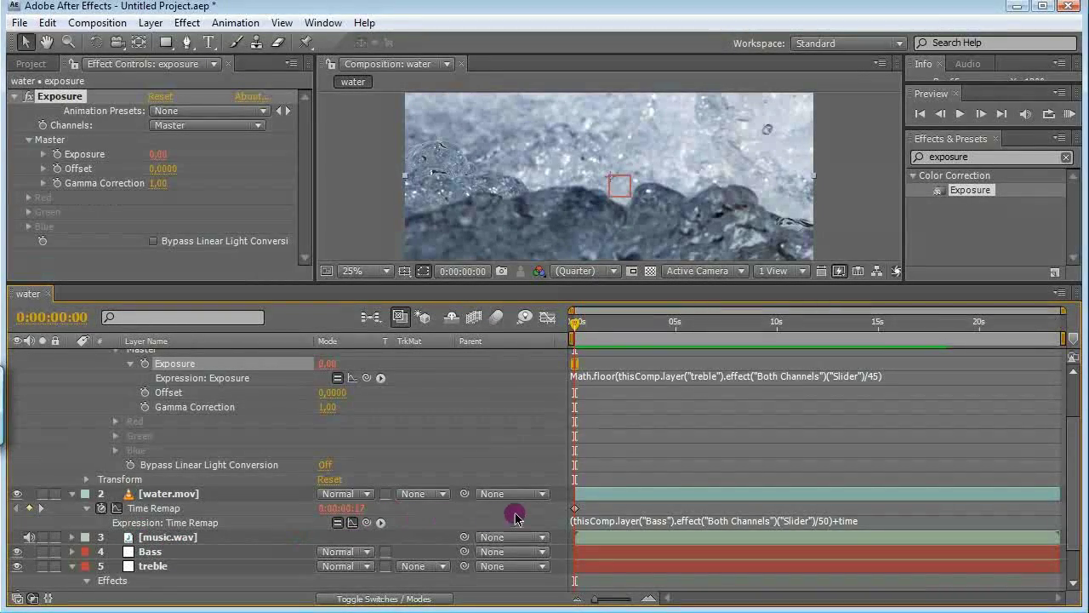
pyautogui.scroll(2, 306, 429)
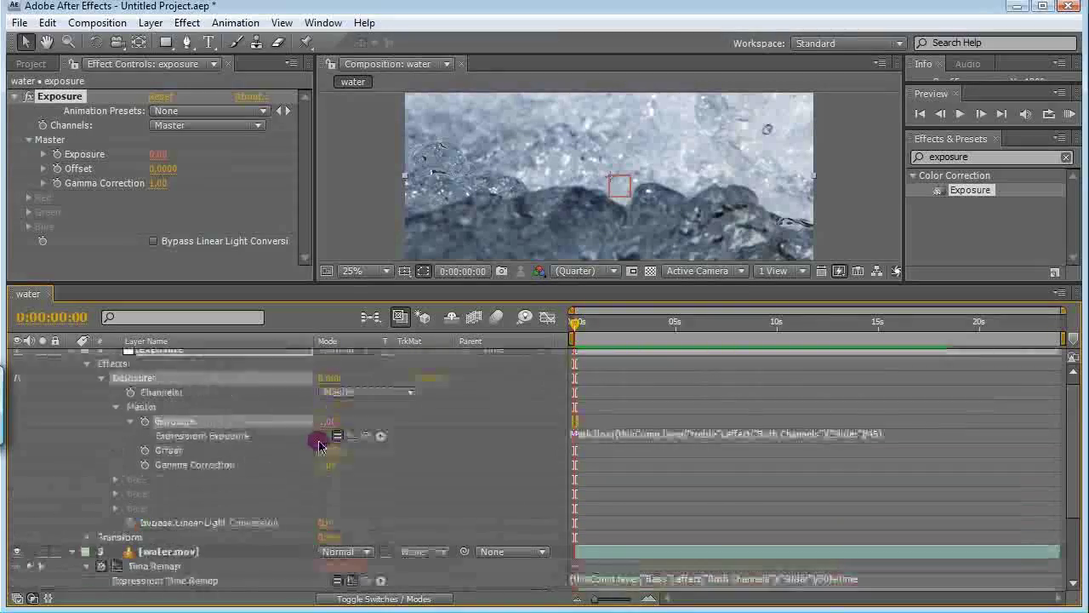
pyautogui.click(72, 356)
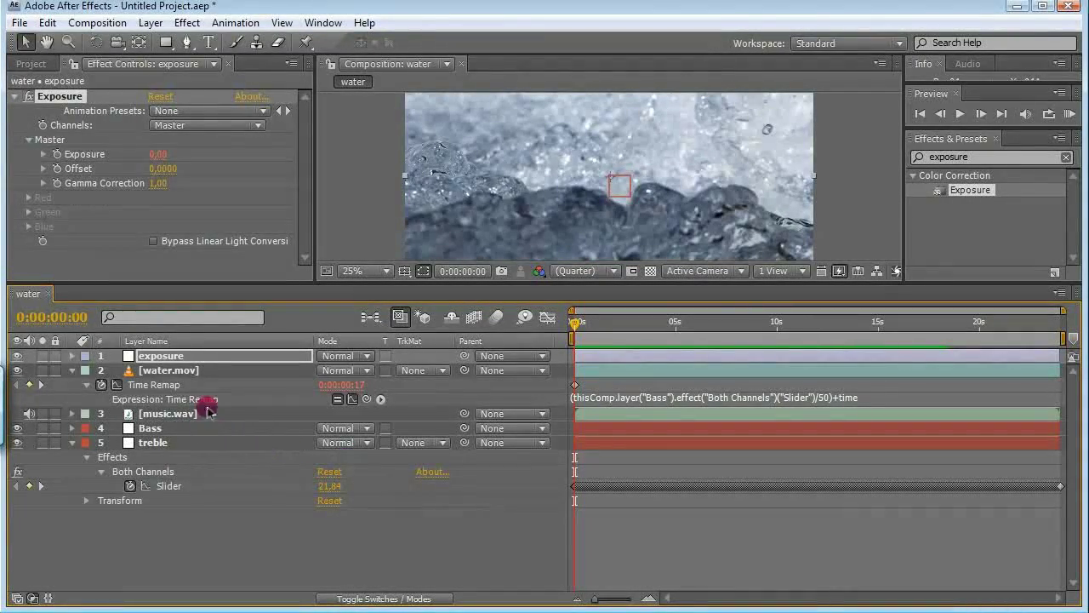
pyautogui.click(151, 22)
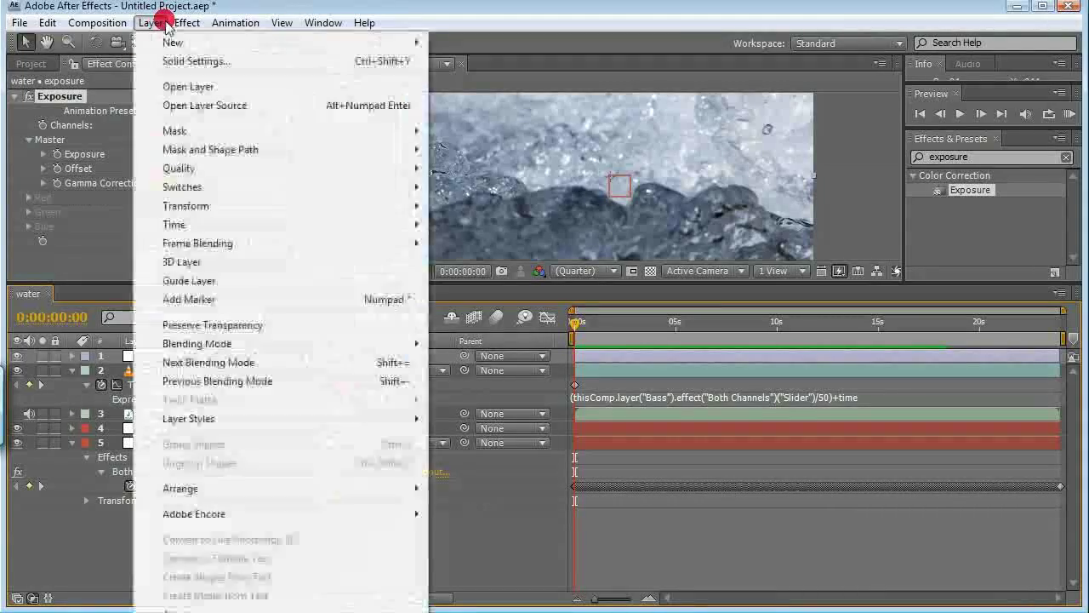
pyautogui.moveTo(170, 44)
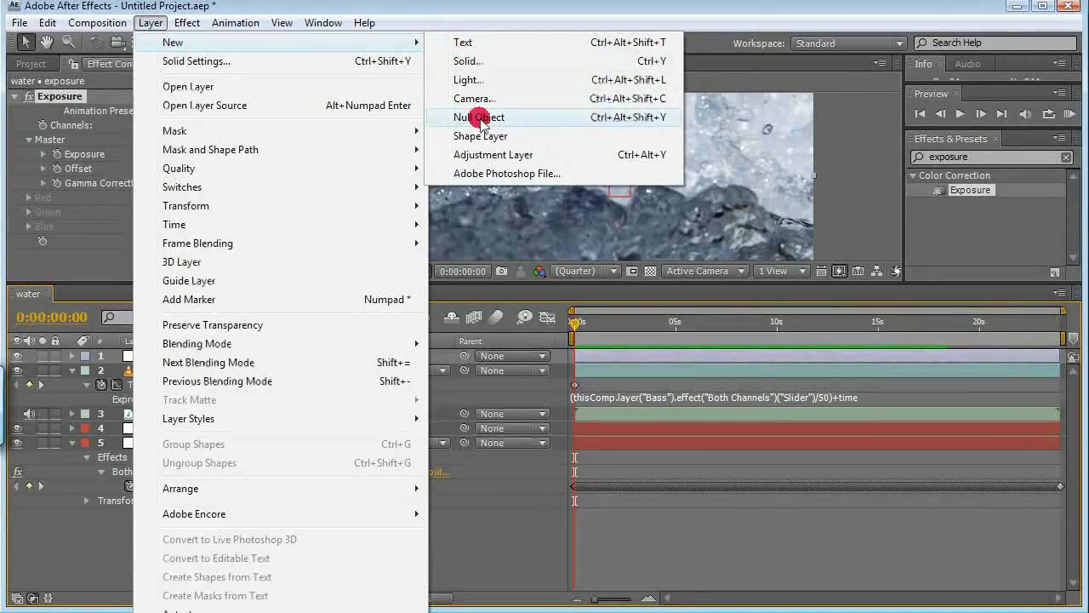
pyautogui.click(478, 117)
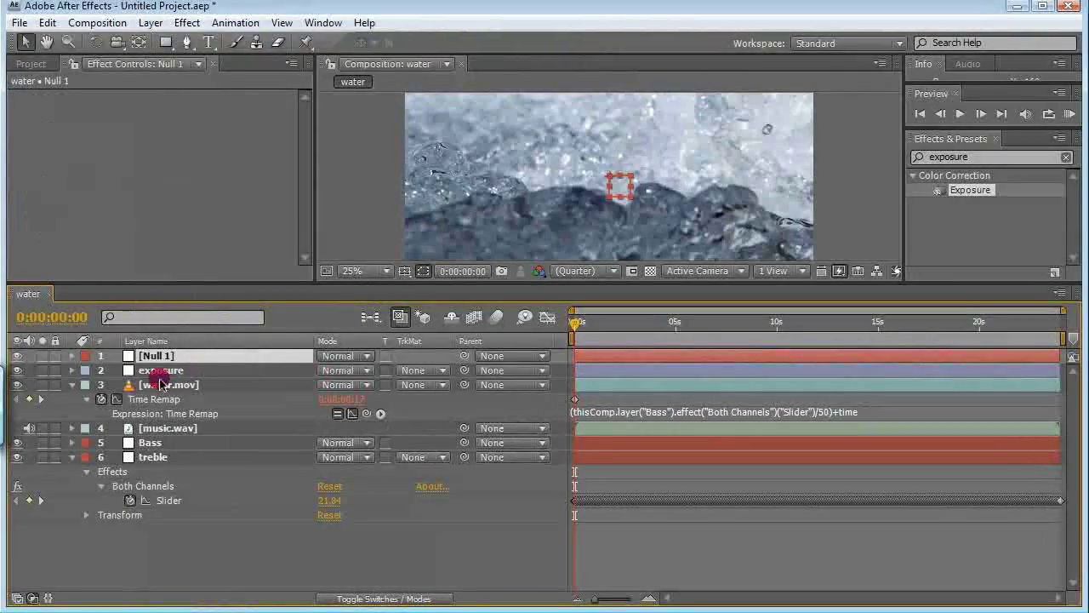
pyautogui.press('Return')
pyautogui.write('cont')
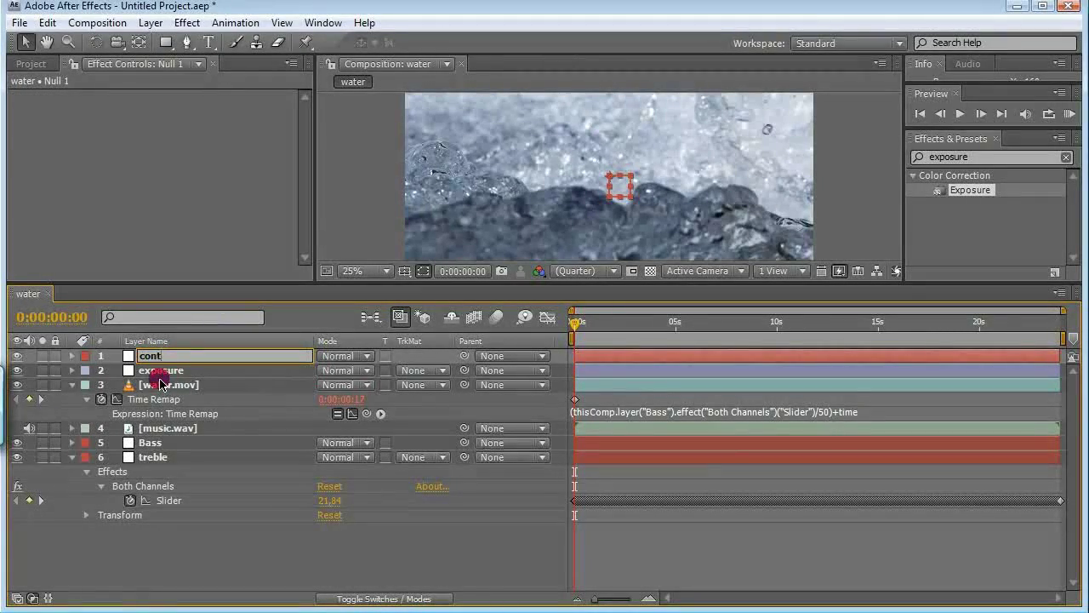
pyautogui.write('rol')
pyautogui.press('Return')
# - Find the Slider Control effect, apply it to the control layer, and rename the effect speed control
pyautogui.click(975, 157)
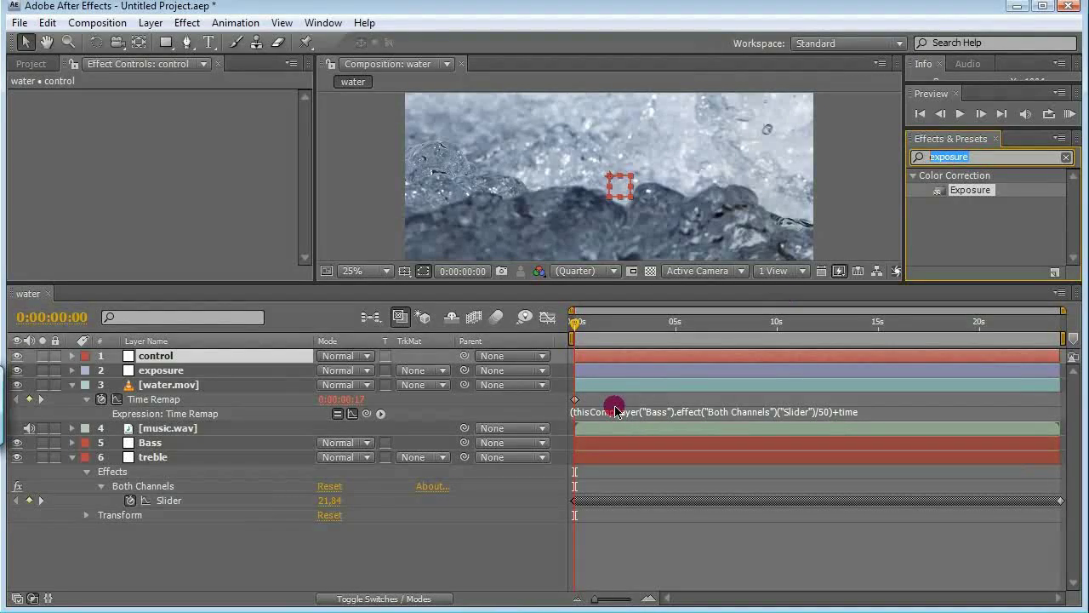
pyautogui.write('s')
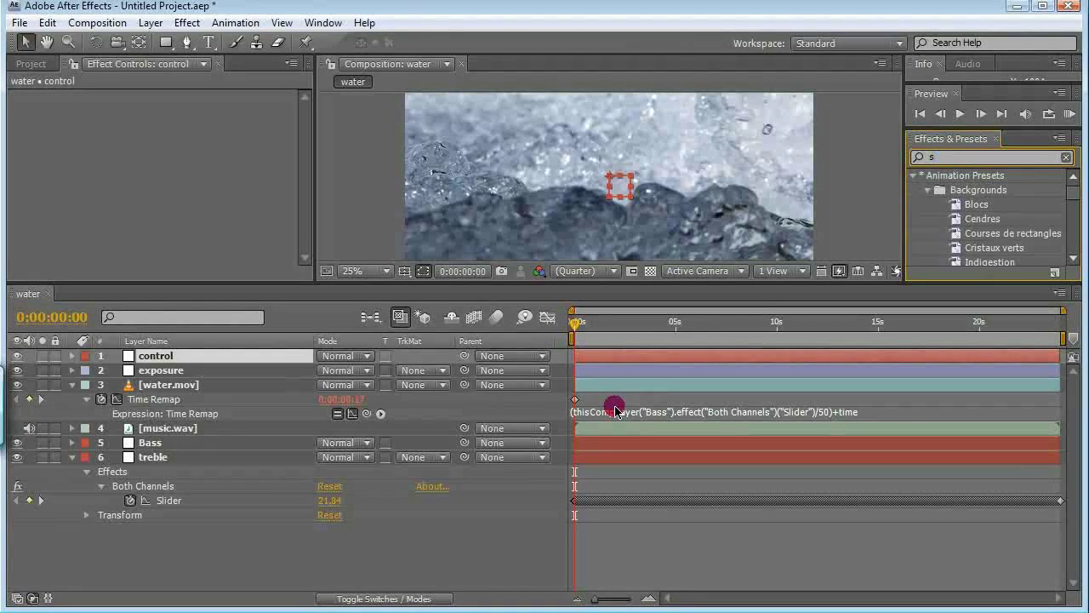
pyautogui.write('li')
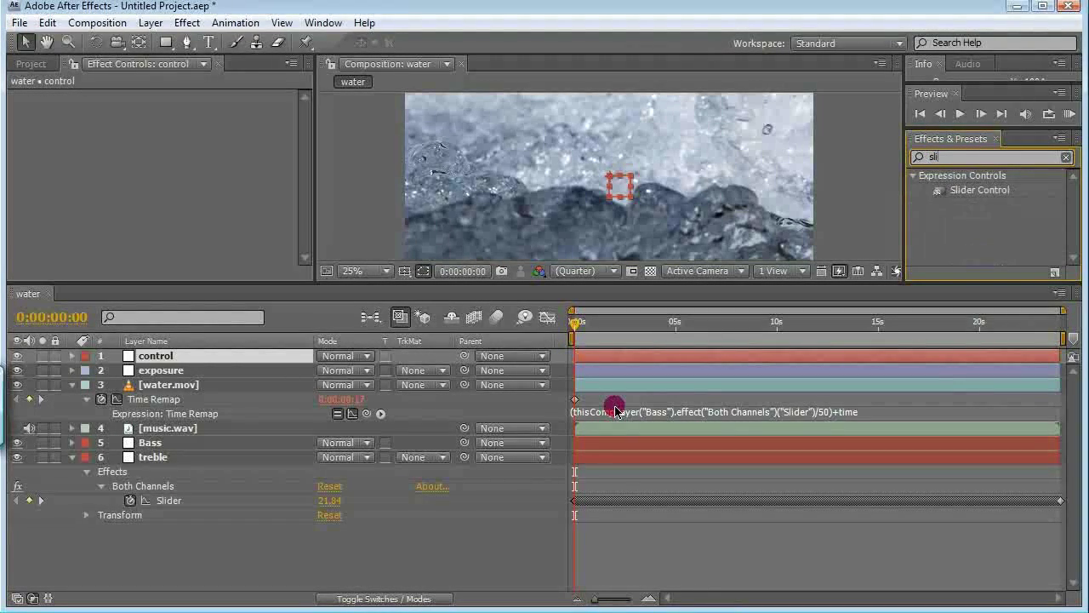
pyautogui.moveTo(996, 191); pyautogui.dragTo(170, 356)
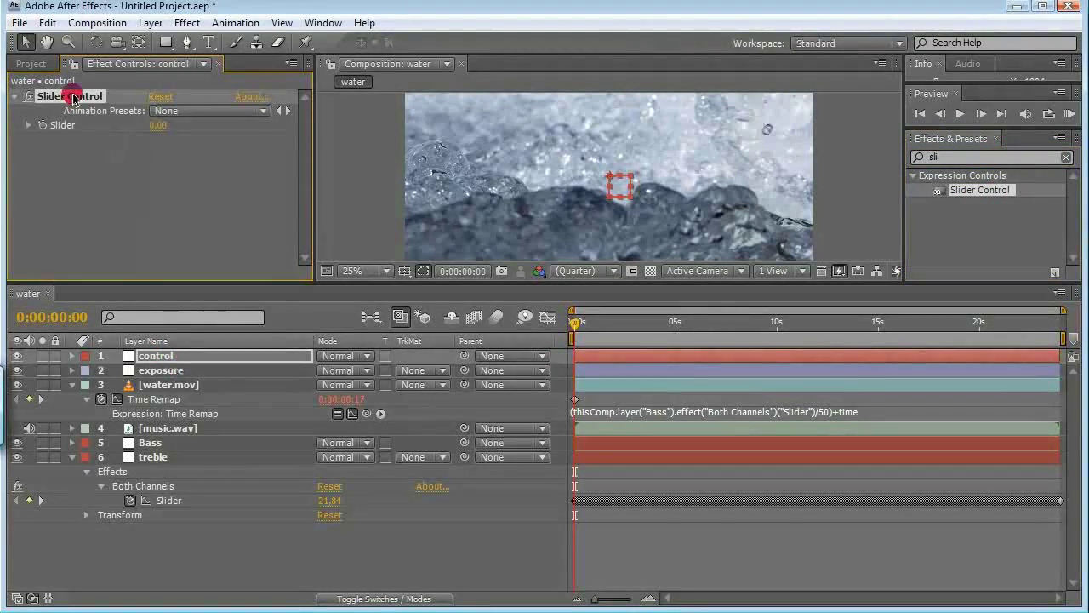
pyautogui.press('Return')
pyautogui.write('speed control')
pyautogui.press('Return')
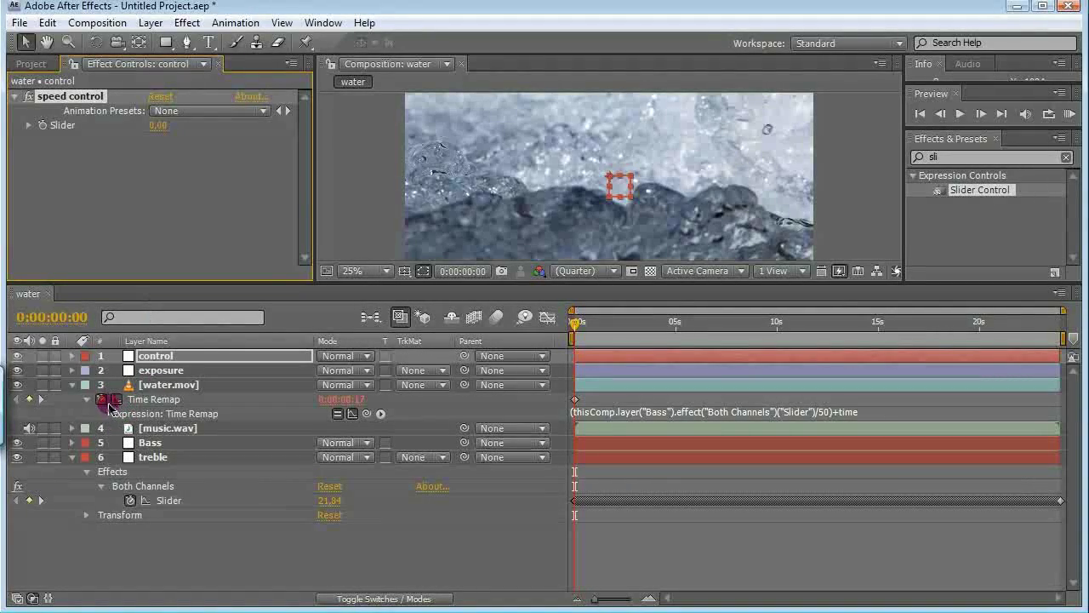
# - Multiply the bass term in water.mov's Time Remap expression by the speed control slider, enclosing the product in parentheses before +time
pyautogui.moveTo(90, 403); pyautogui.dragTo(125, 406)
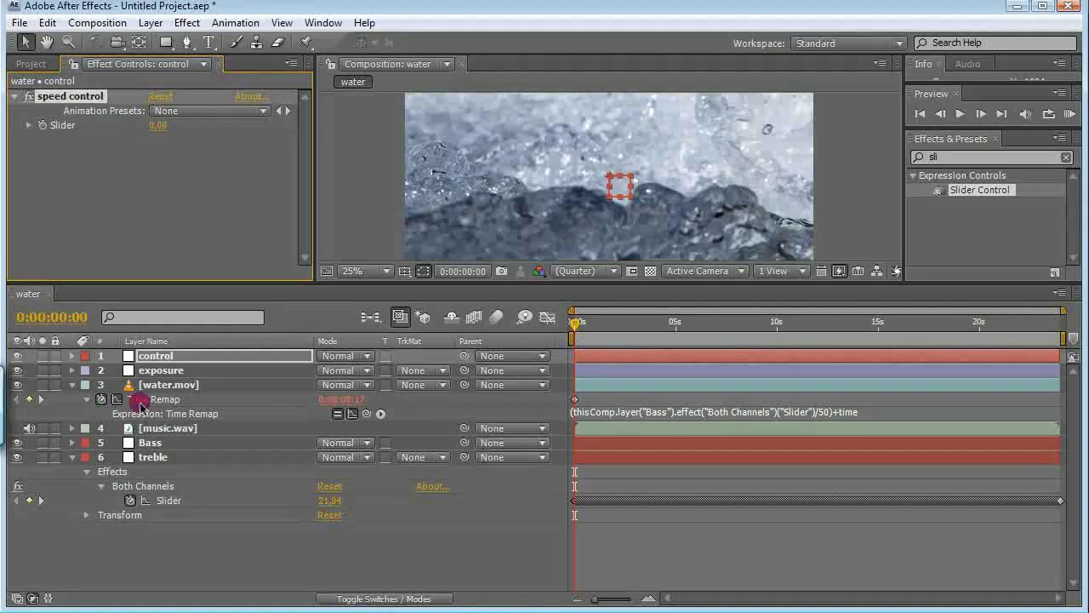
pyautogui.moveTo(208, 409); pyautogui.dragTo(680, 417)
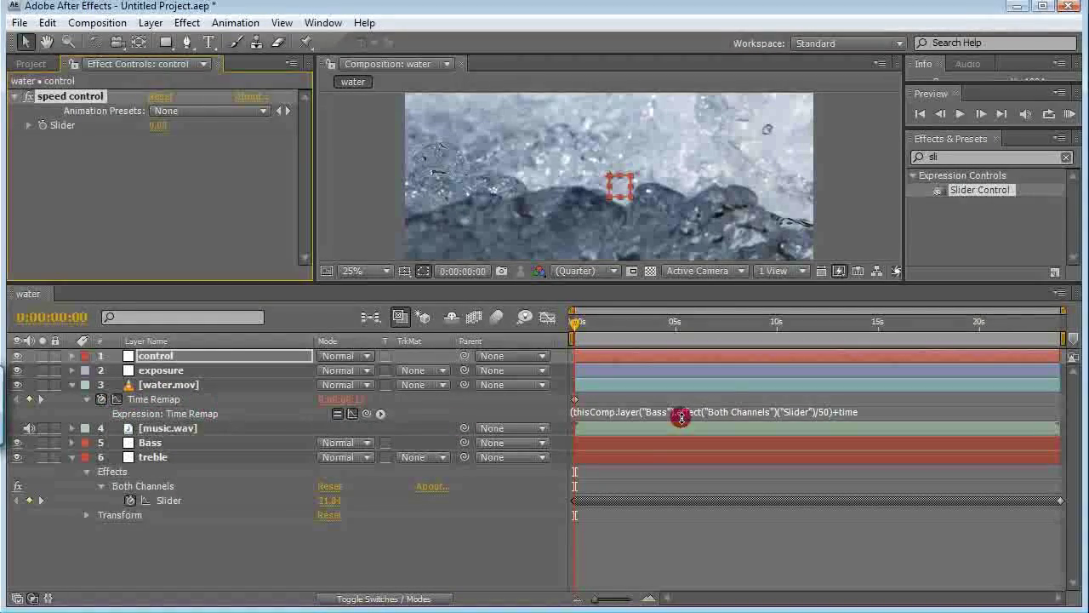
pyautogui.click(836, 417)
pyautogui.click(825, 416)
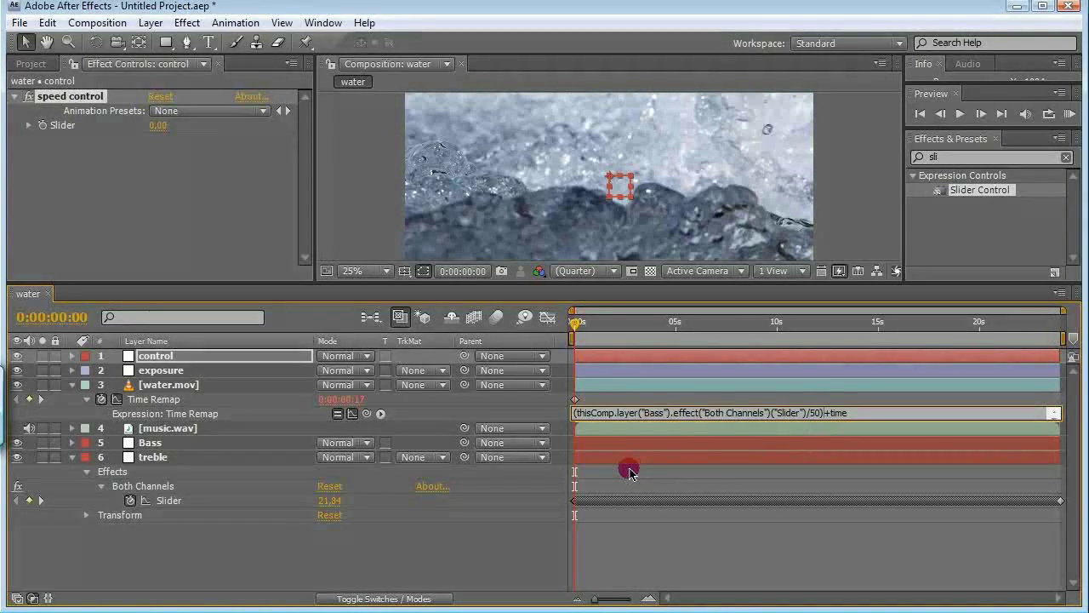
pyautogui.write(')')
pyautogui.press('Home')
pyautogui.write('(')
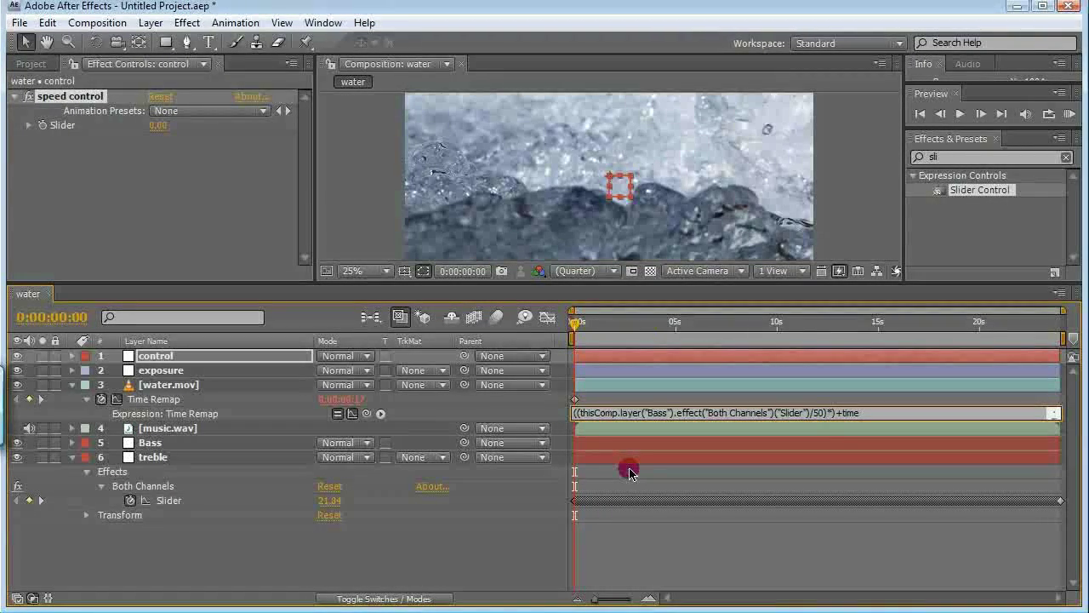
pyautogui.moveTo(368, 414); pyautogui.dragTo(66, 128)
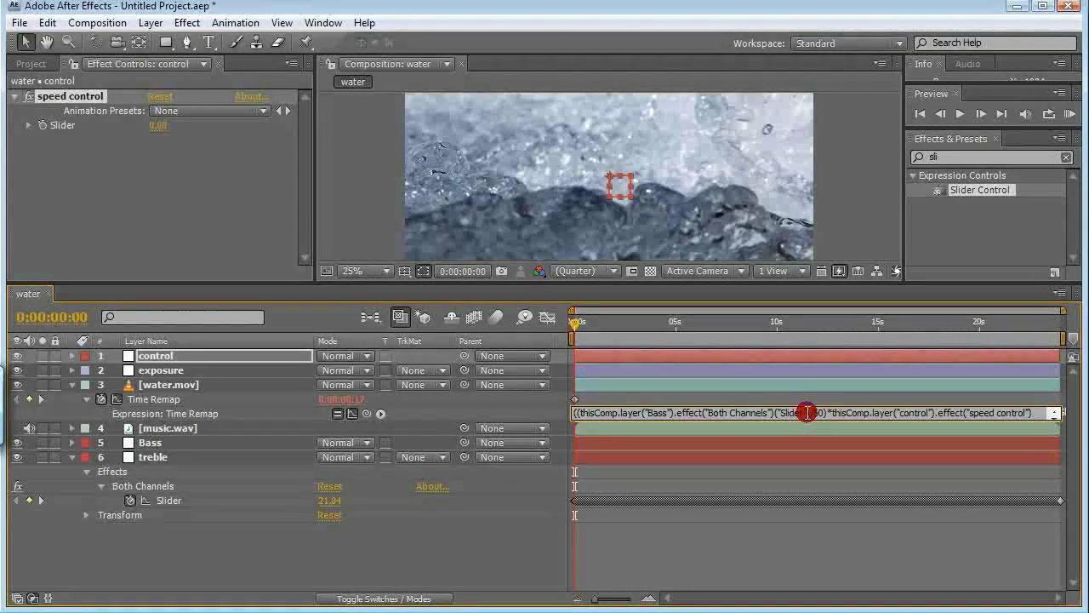
# - Review the whole Time Remap expression, including the speed control reference, and apply it
pyautogui.moveTo(811, 413); pyautogui.dragTo(567, 417)
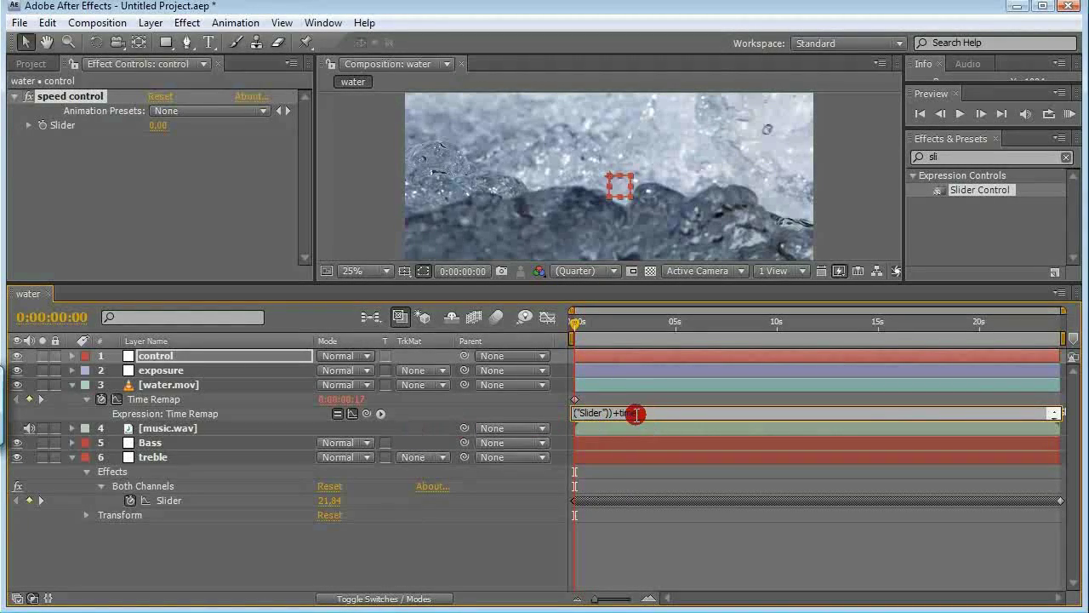
pyautogui.moveTo(649, 414); pyautogui.dragTo(649, 388)
pyautogui.click(673, 417)
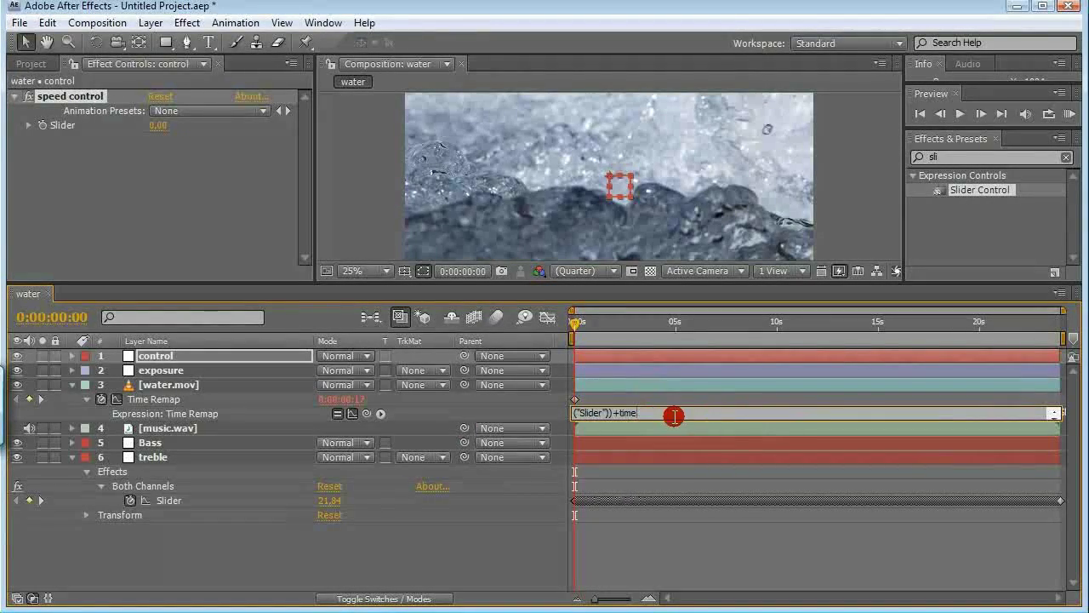
pyautogui.press('Home')
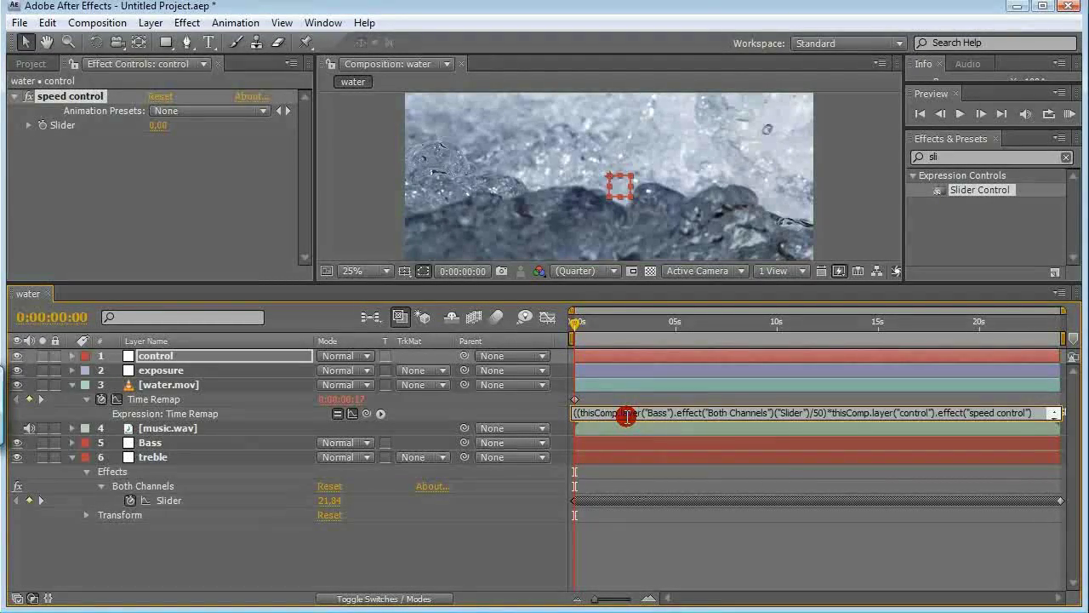
pyautogui.click(815, 414)
pyautogui.moveTo(842, 413); pyautogui.dragTo(1035, 413)
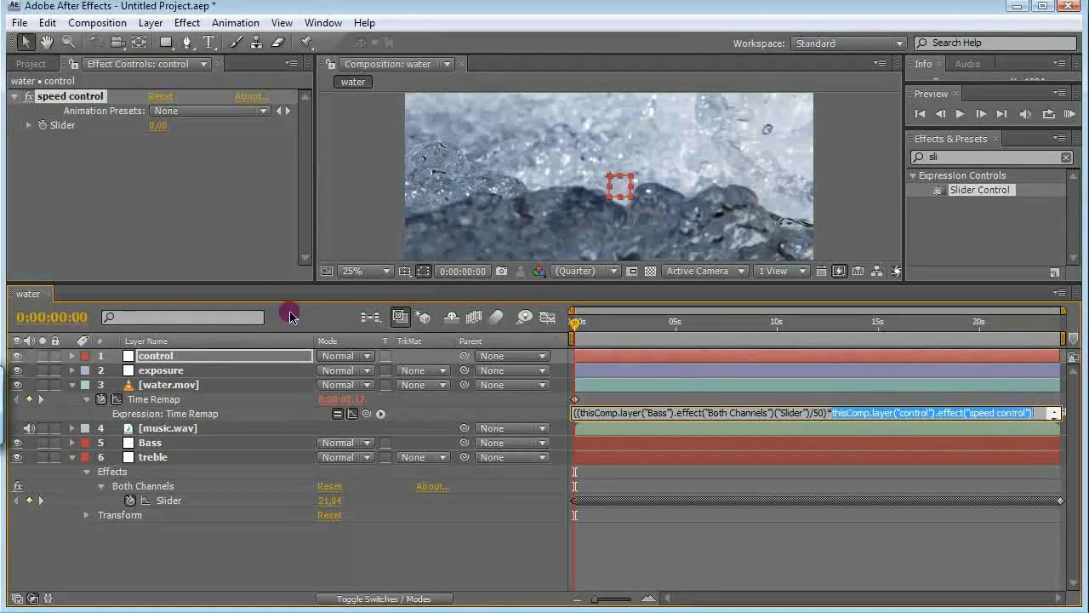
pyautogui.click(145, 162)
# - Preview the composition with speed control at 0 and examine the multiplied term and +time in the Time Remap expression
pyautogui.click(153, 128)
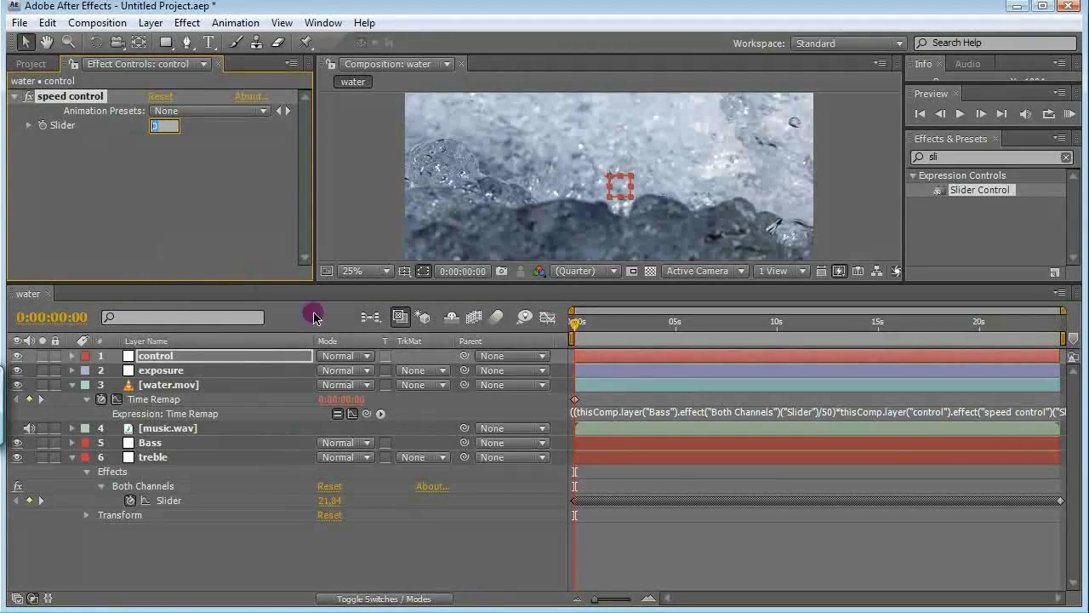
pyautogui.click(575, 327)
pyautogui.moveTo(575, 329); pyautogui.dragTo(544, 338)
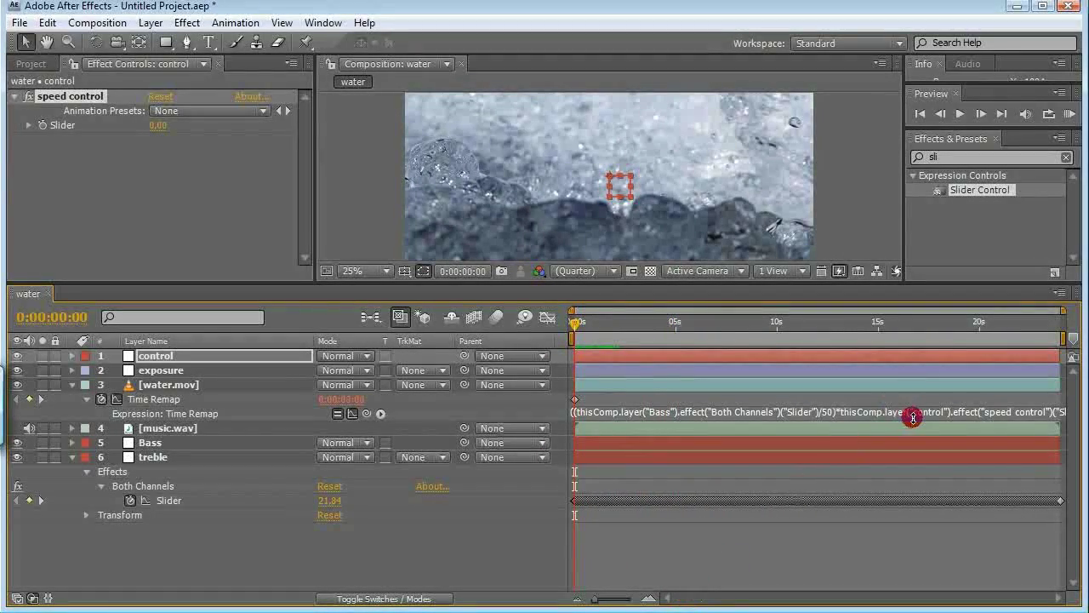
pyautogui.click(839, 416)
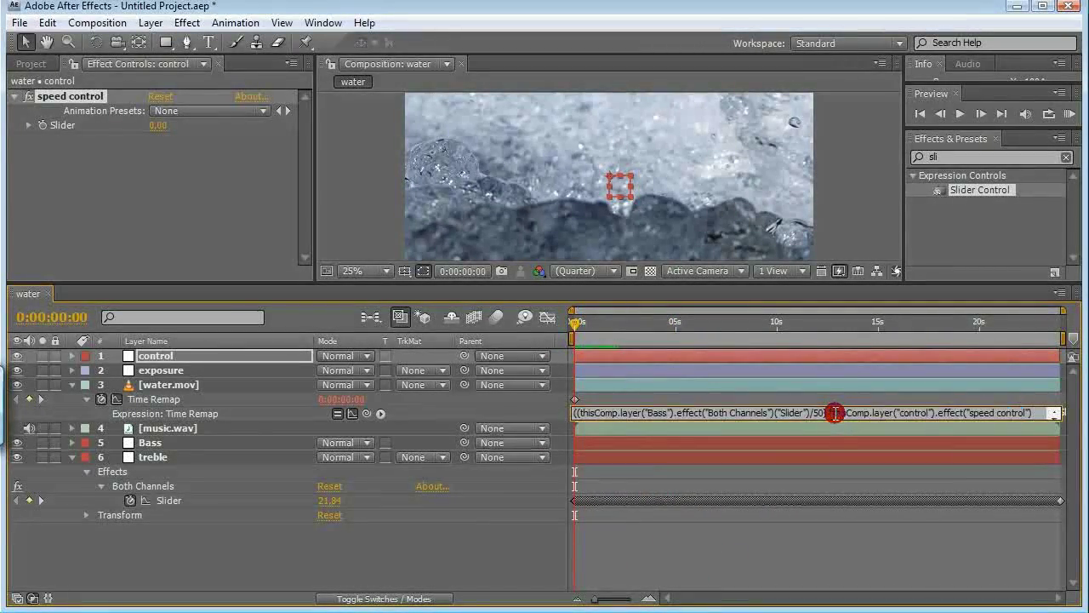
pyautogui.click(644, 414)
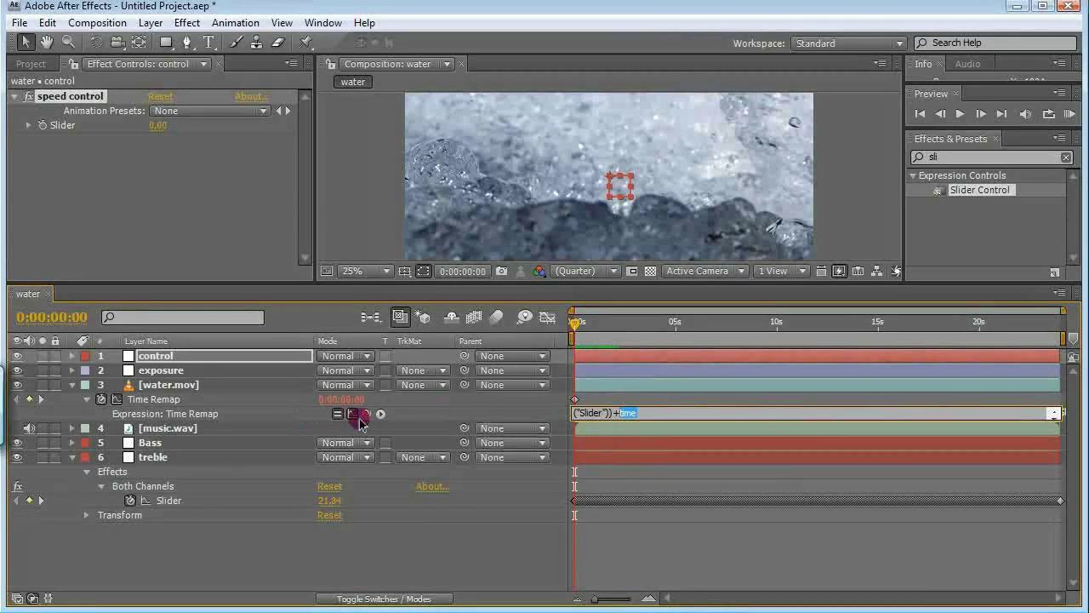
# - Show the Time Remap curve in the Graph Editor and set the speed control slider to 1, then 2
pyautogui.click(548, 318)
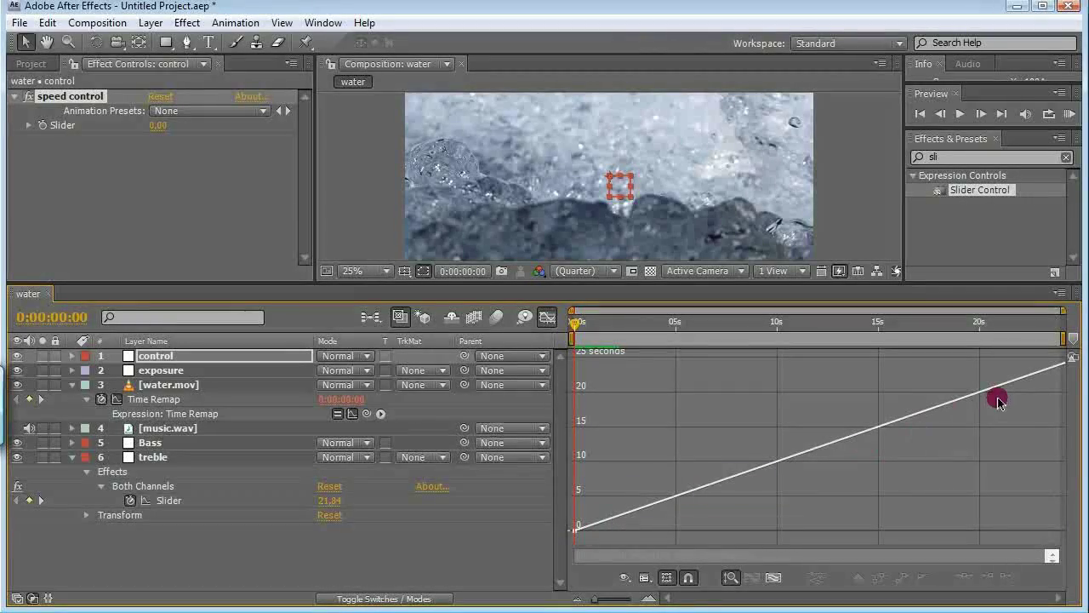
pyautogui.click(151, 129)
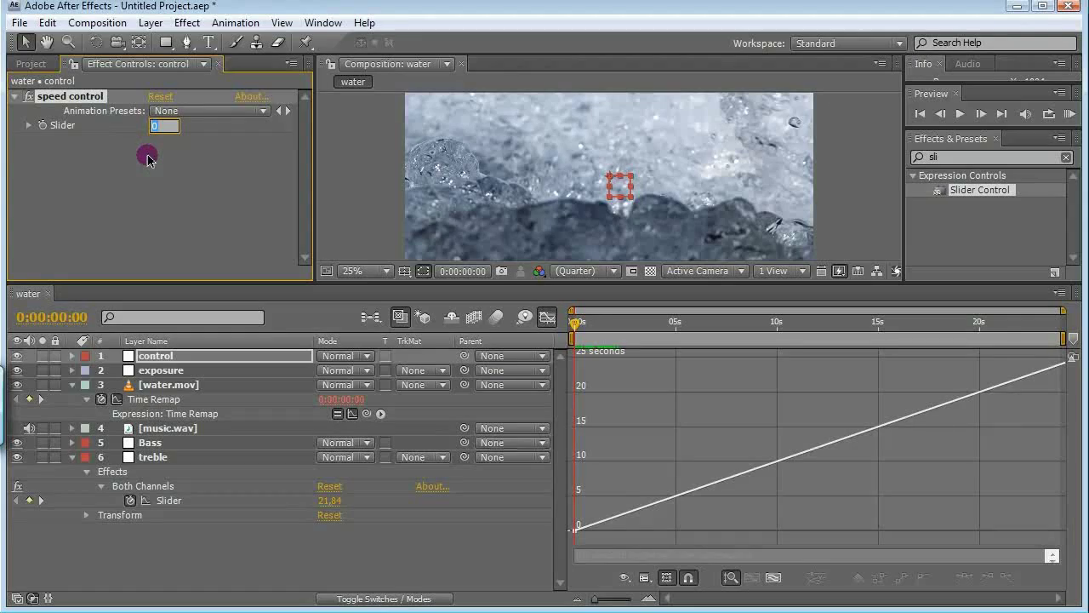
pyautogui.write('1')
pyautogui.press('Return')
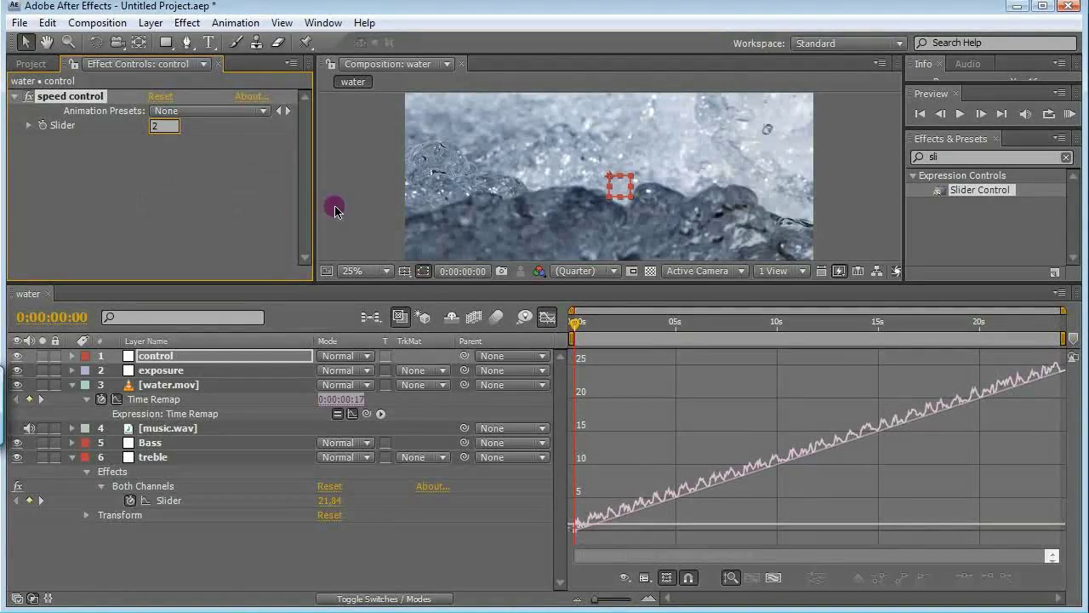
pyautogui.press('Return')
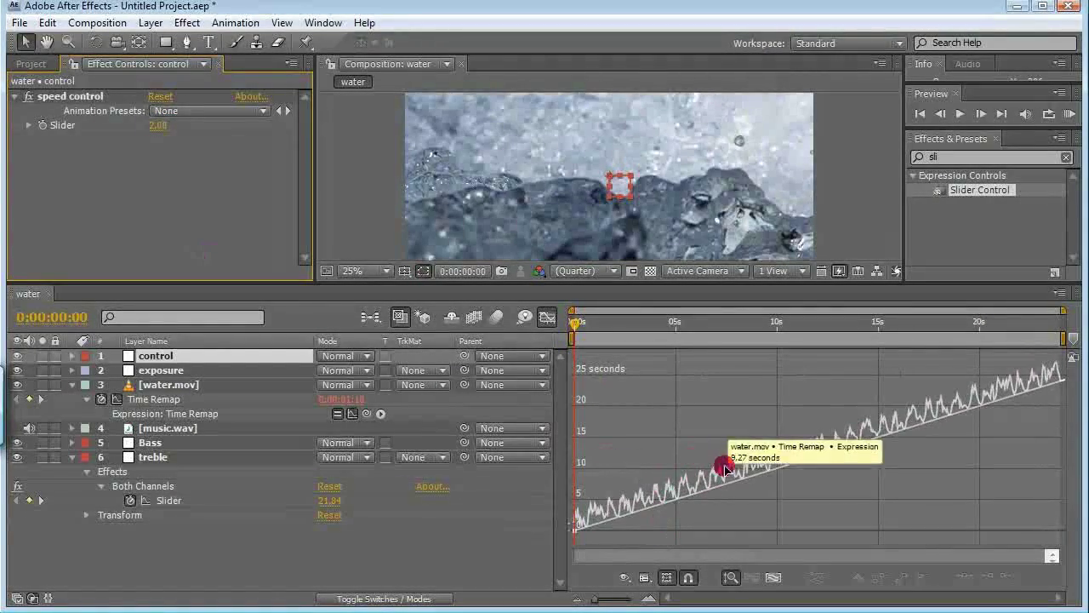
# - Set the speed control slider to 0.5, then reset it to 0 to compare the Time Remap curves
pyautogui.click(157, 125)
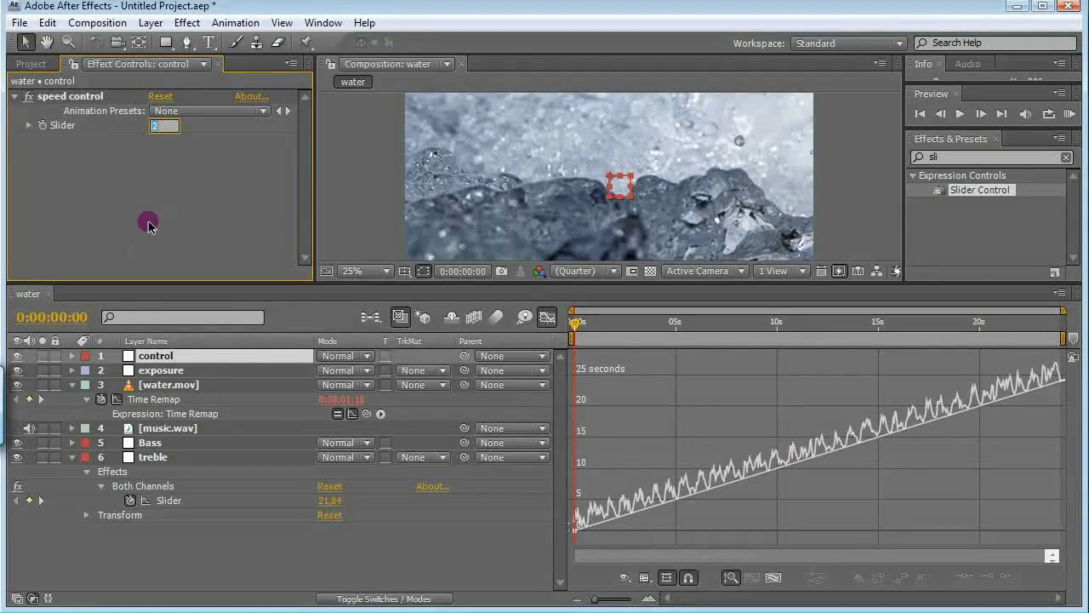
pyautogui.write('0.5')
pyautogui.press('Return')
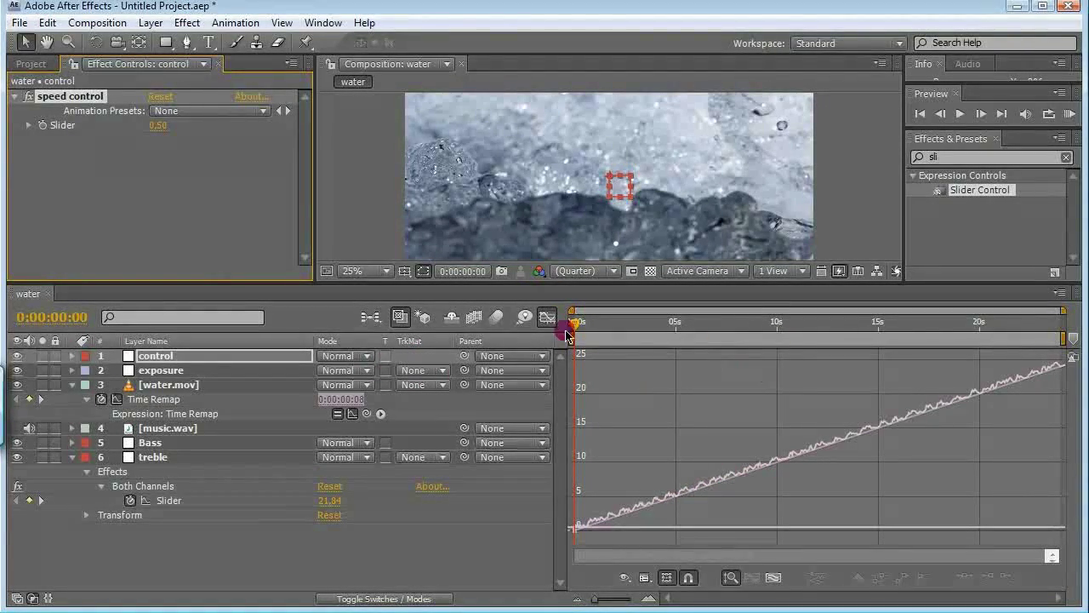
pyautogui.click(156, 125)
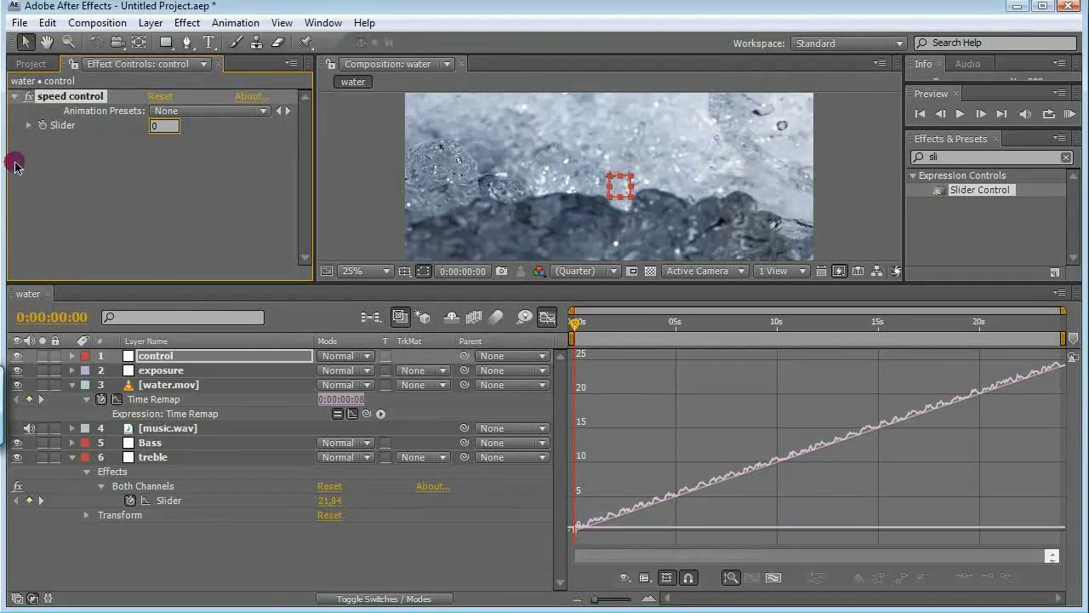
pyautogui.press('Return')
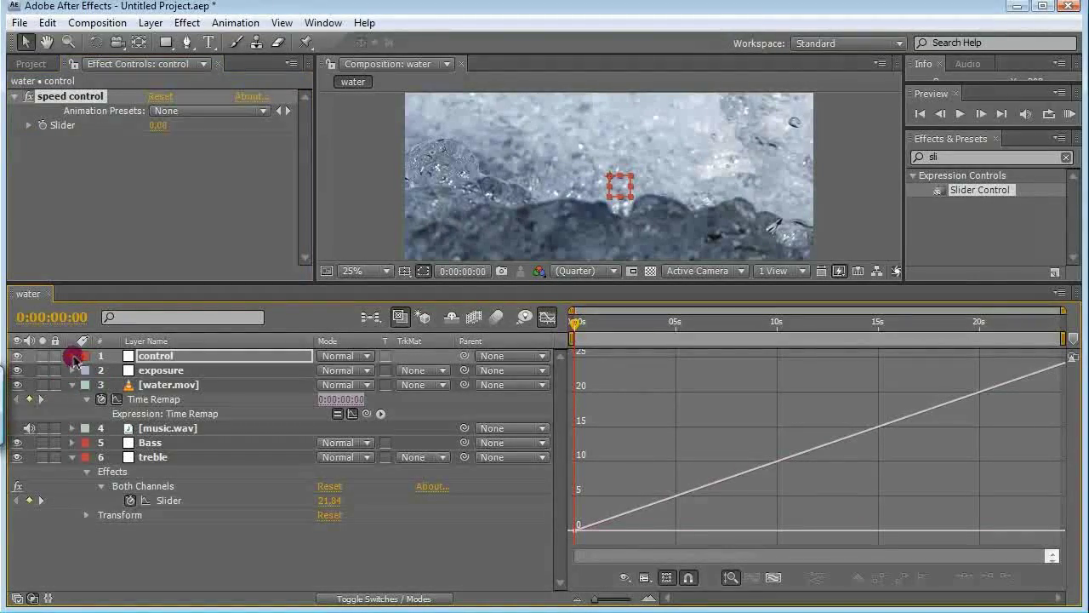
# - Expand the control layer's speed control effect and keyframe its slider at 0 at 0:00:00:00
pyautogui.click(72, 355)
pyautogui.click(87, 372)
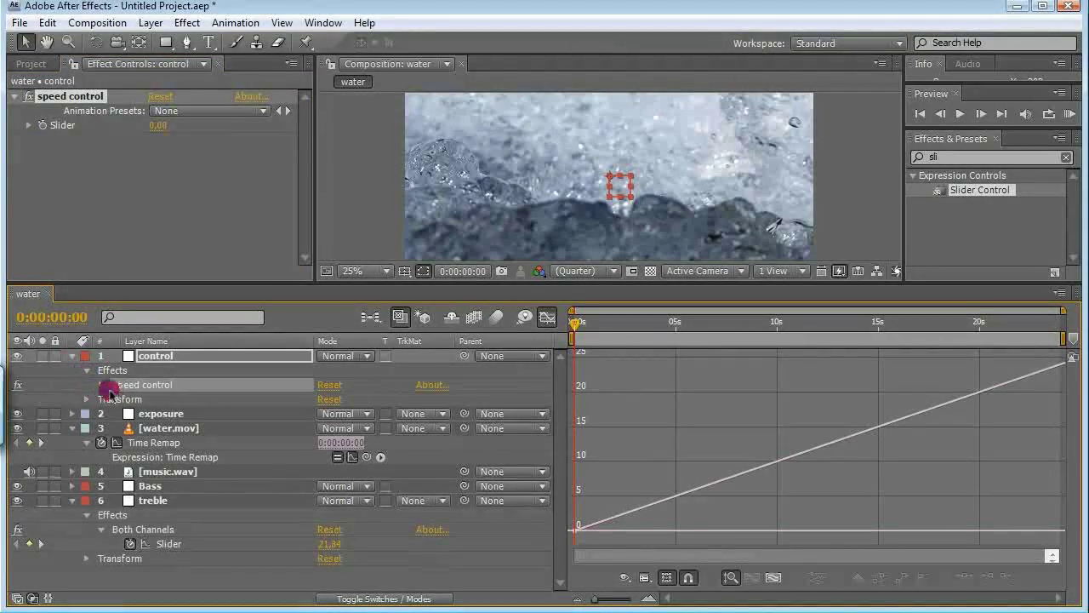
pyautogui.click(102, 386)
pyautogui.click(134, 400)
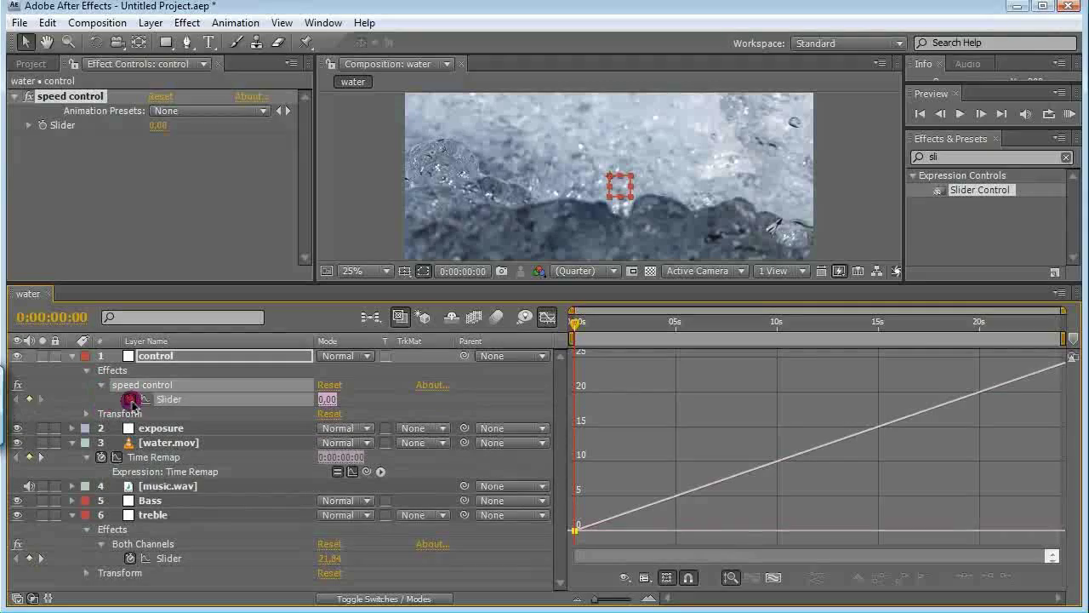
pyautogui.click(165, 400)
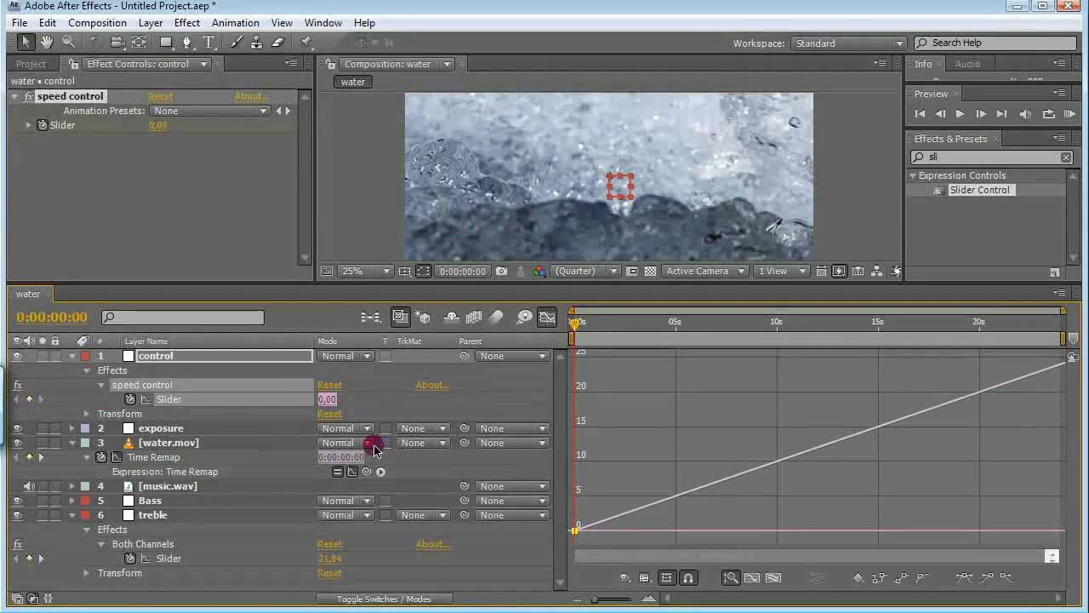
pyautogui.click(328, 400)
# - Keyframe the speed control slider at 1 at 0:00:02:00 and hold that value with another keyframe at 0:00:05:00
pyautogui.moveTo(579, 327); pyautogui.dragTo(615, 354)
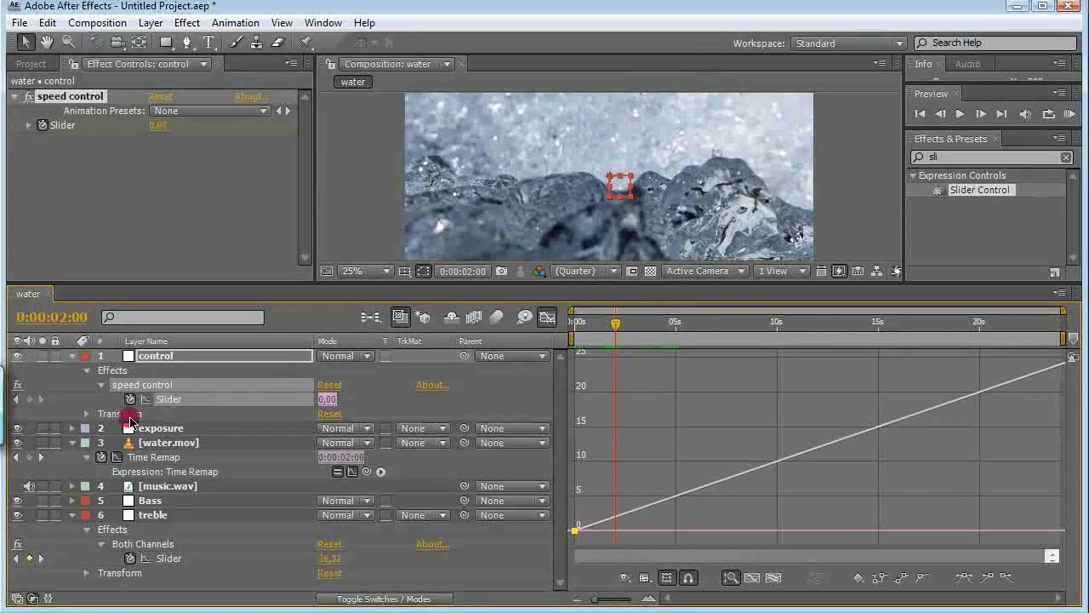
pyautogui.click(157, 125)
pyautogui.write('1')
pyautogui.press('Return')
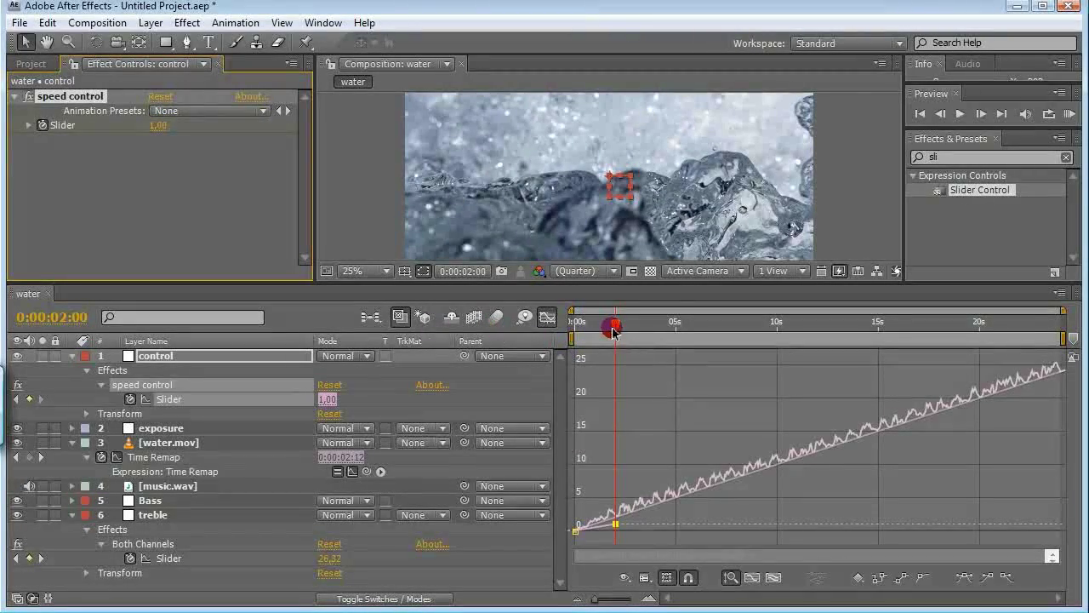
pyautogui.moveTo(614, 329); pyautogui.dragTo(680, 339)
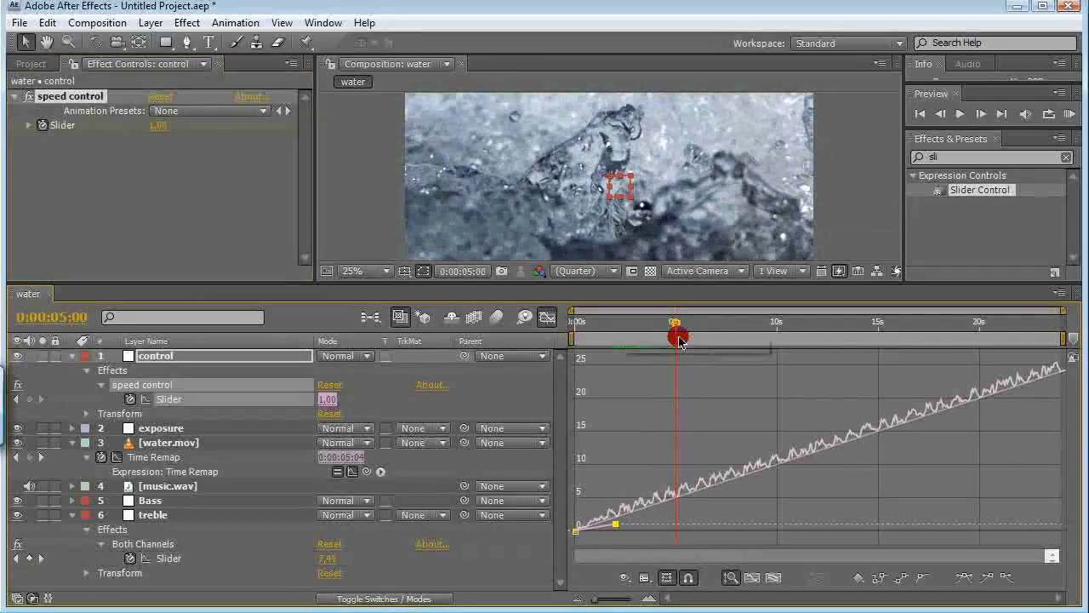
pyautogui.click(30, 399)
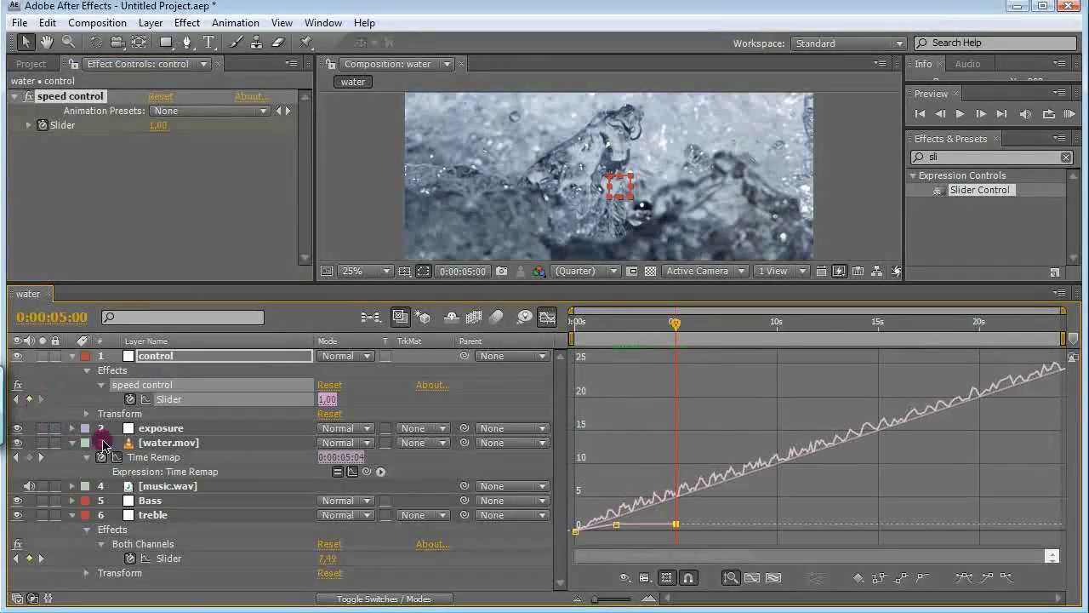
# - Keyframe the control layer's speed control slider at 0 at 0:00:06:01
pyautogui.moveTo(677, 325); pyautogui.dragTo(698, 323)
pyautogui.click(29, 457)
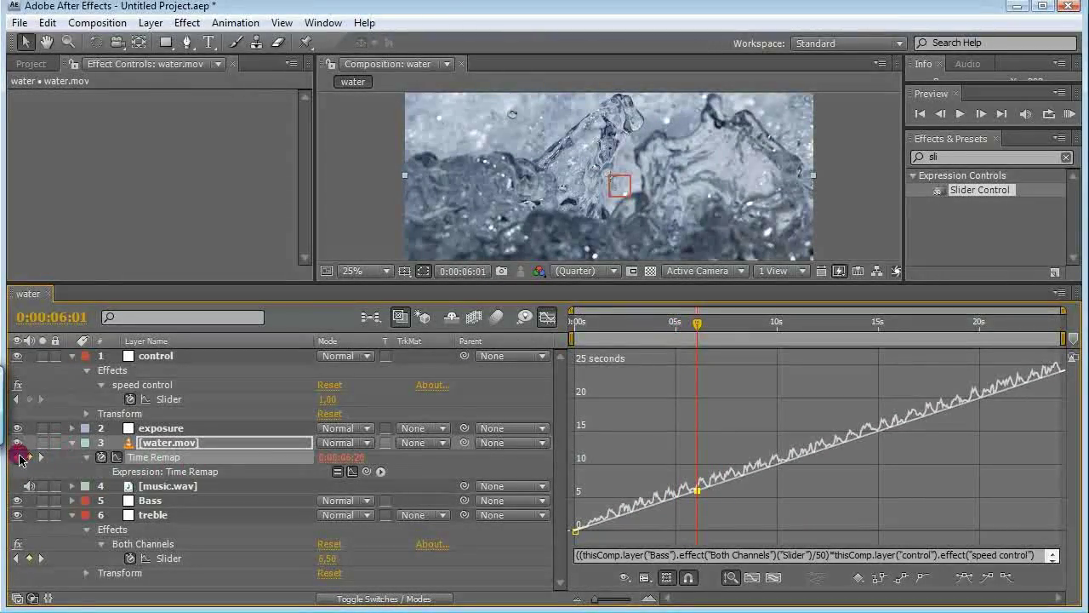
pyautogui.click(20, 458)
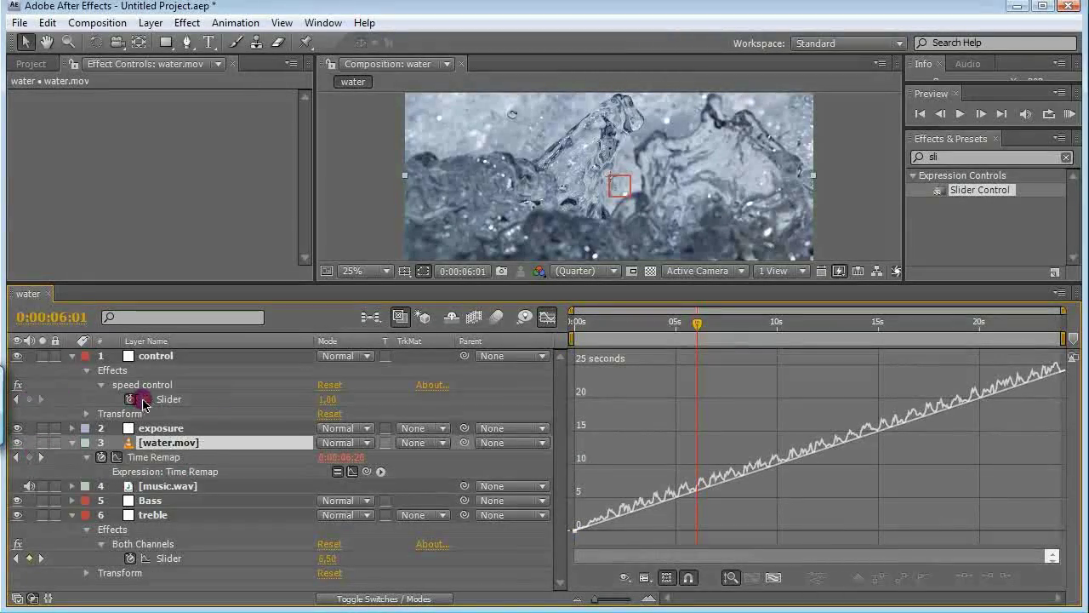
pyautogui.click(332, 402)
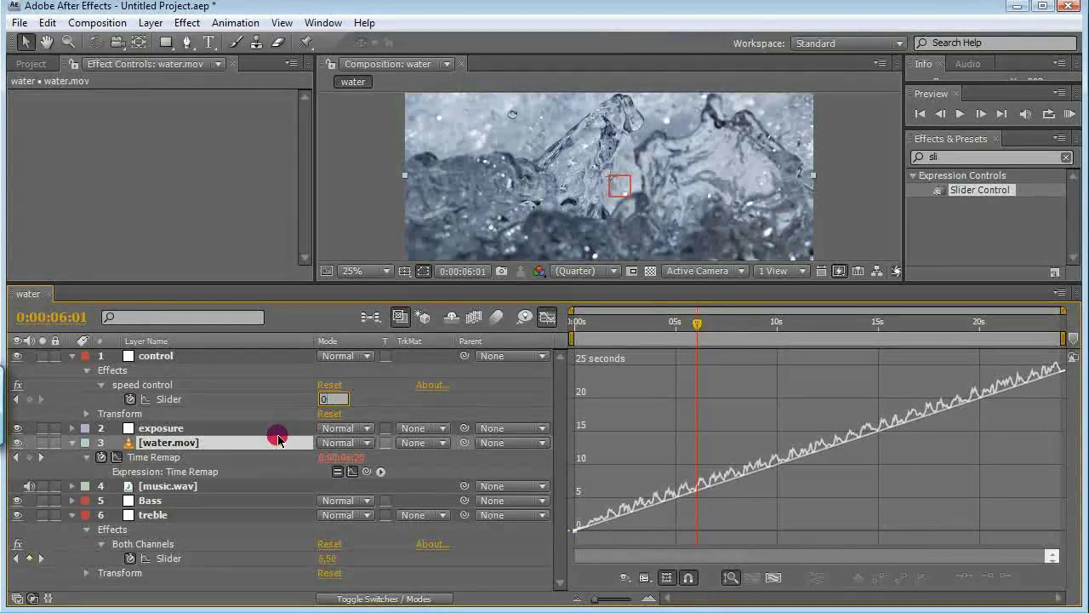
pyautogui.write('0')
pyautogui.press('Return')
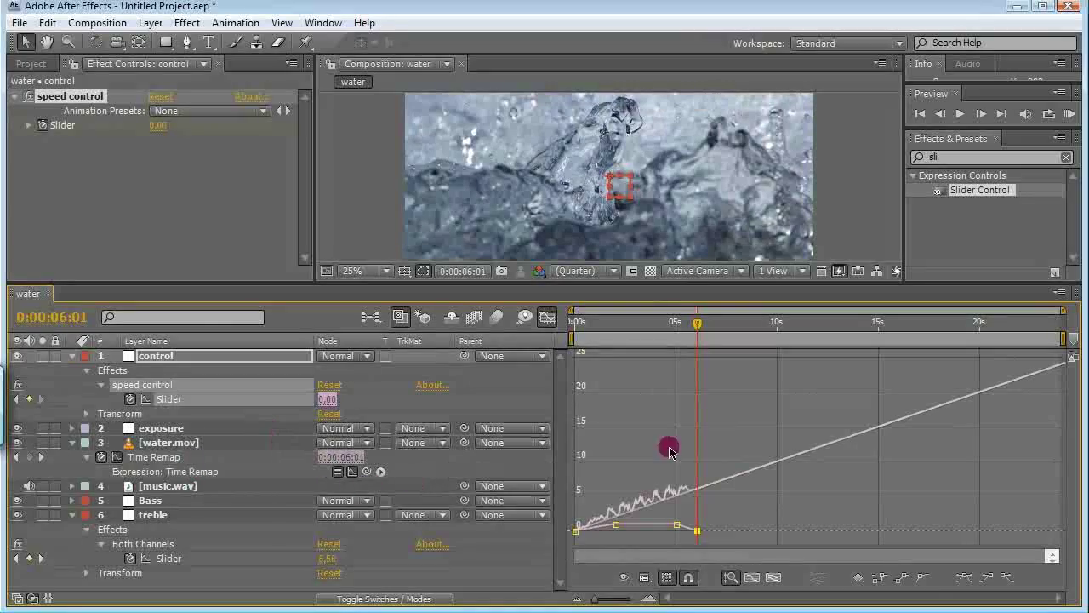
# - Keyframe the speed control slider at 2 at 0:00:08:14
pyautogui.moveTo(699, 326); pyautogui.dragTo(748, 324)
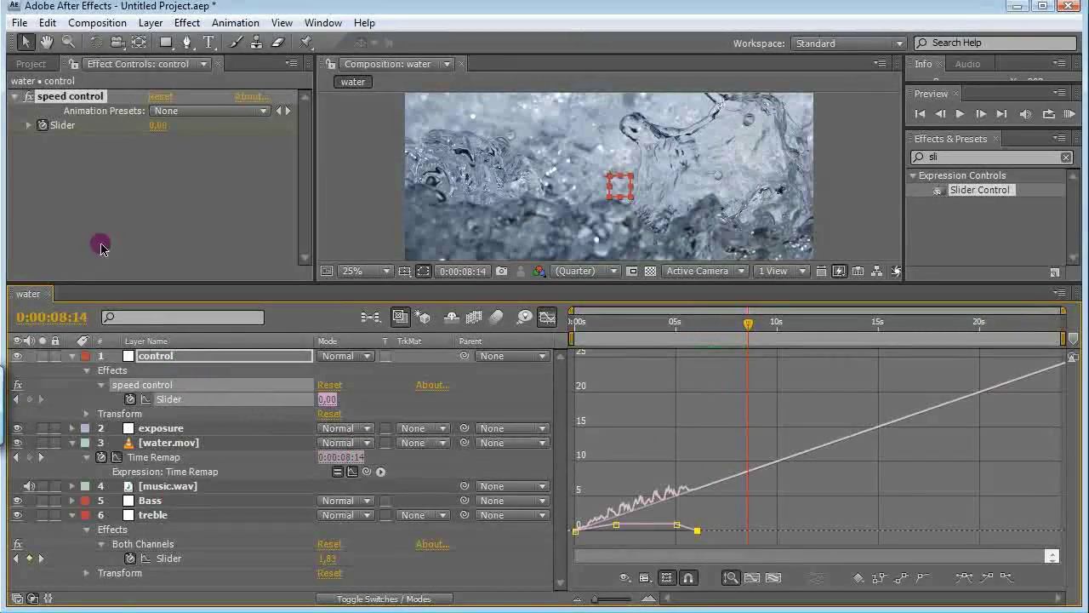
pyautogui.moveTo(159, 126); pyautogui.dragTo(162, 134)
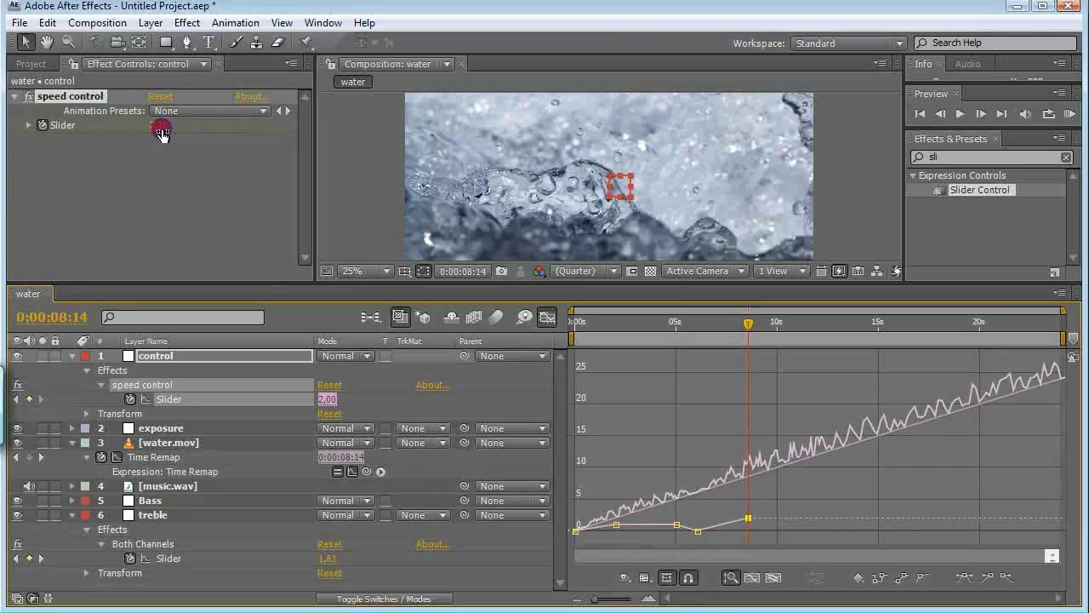
pyautogui.click(746, 414)
# - Add a speed control slider keyframe of 0 at 0:00:08:01, just before the last keyframe
pyautogui.moveTo(749, 330); pyautogui.dragTo(739, 359)
pyautogui.click(168, 356)
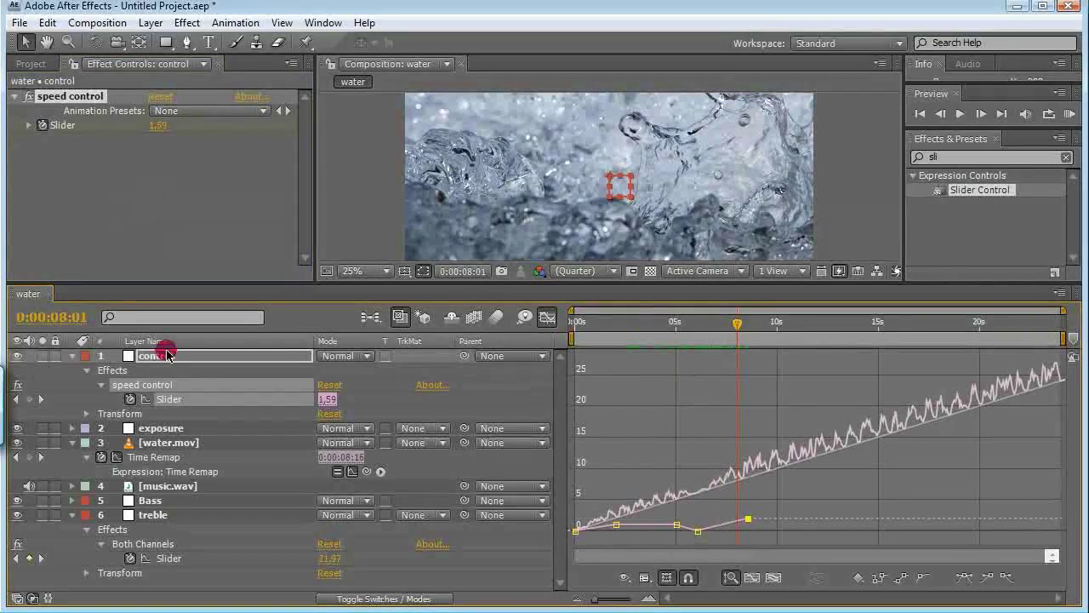
pyautogui.click(328, 402)
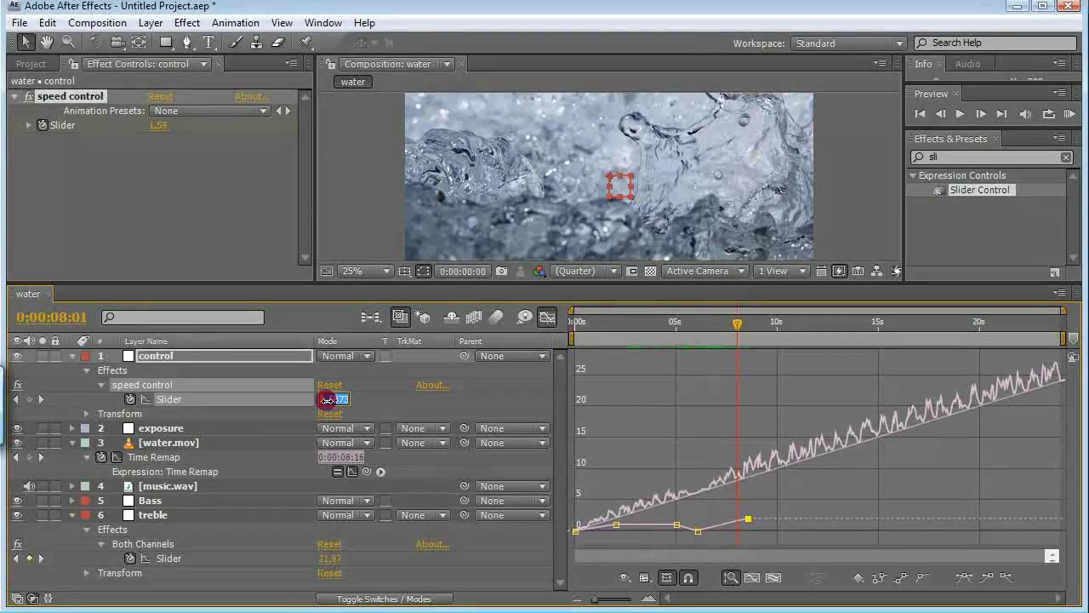
pyautogui.write('0')
pyautogui.press('Return')
# - Scrub the timeline between 0:00:03:00 and 0:00:10:17 to examine how the slider keyframes affect the Time Remap curve
pyautogui.click(752, 365)
pyautogui.click(717, 338)
pyautogui.moveTo(718, 338); pyautogui.dragTo(637, 364)
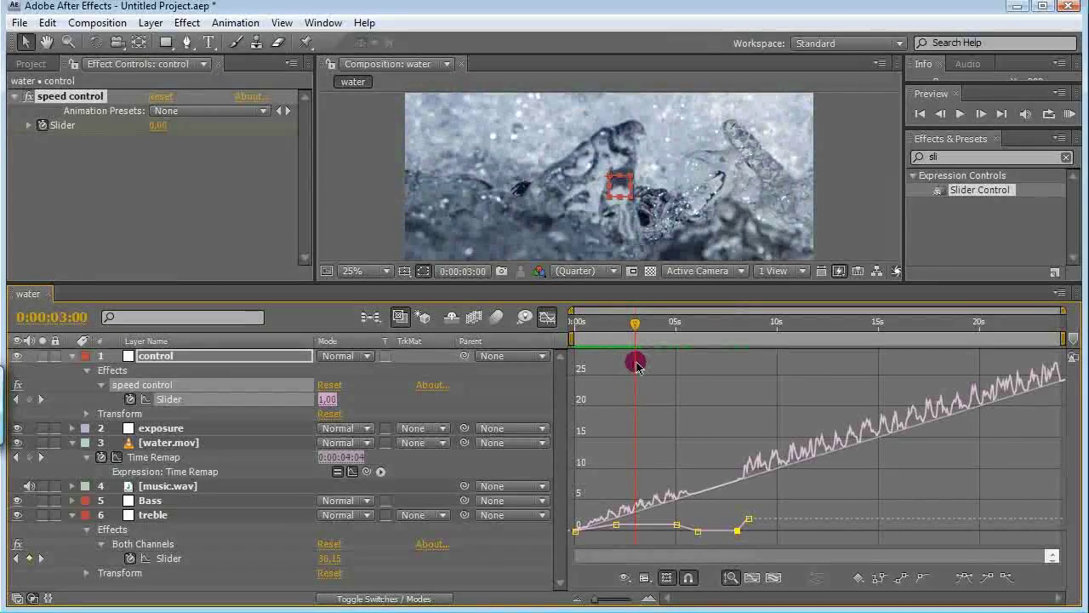
pyautogui.moveTo(640, 364); pyautogui.dragTo(788, 372)
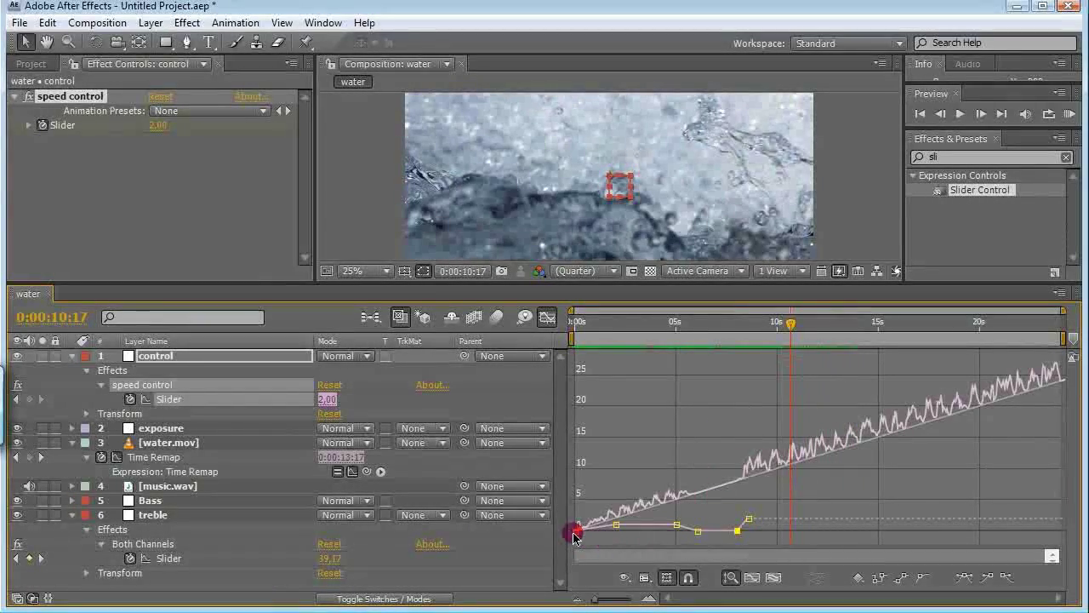
pyautogui.moveTo(671, 525)
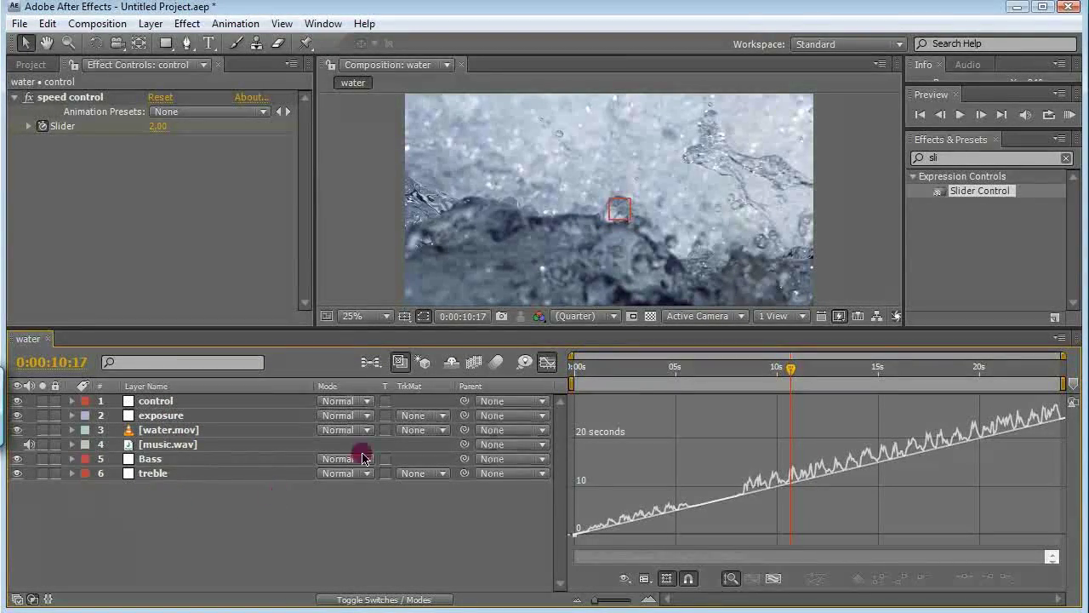
# - Add a new adjustment layer and rename it "color correction"
pyautogui.click(151, 23)
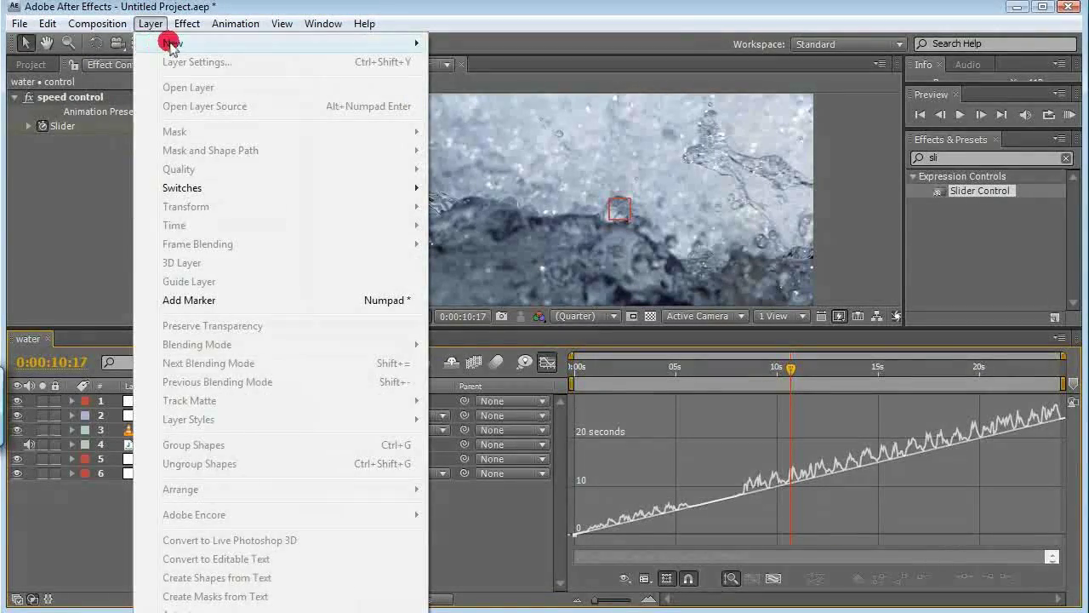
pyautogui.moveTo(179, 43)
pyautogui.click(502, 155)
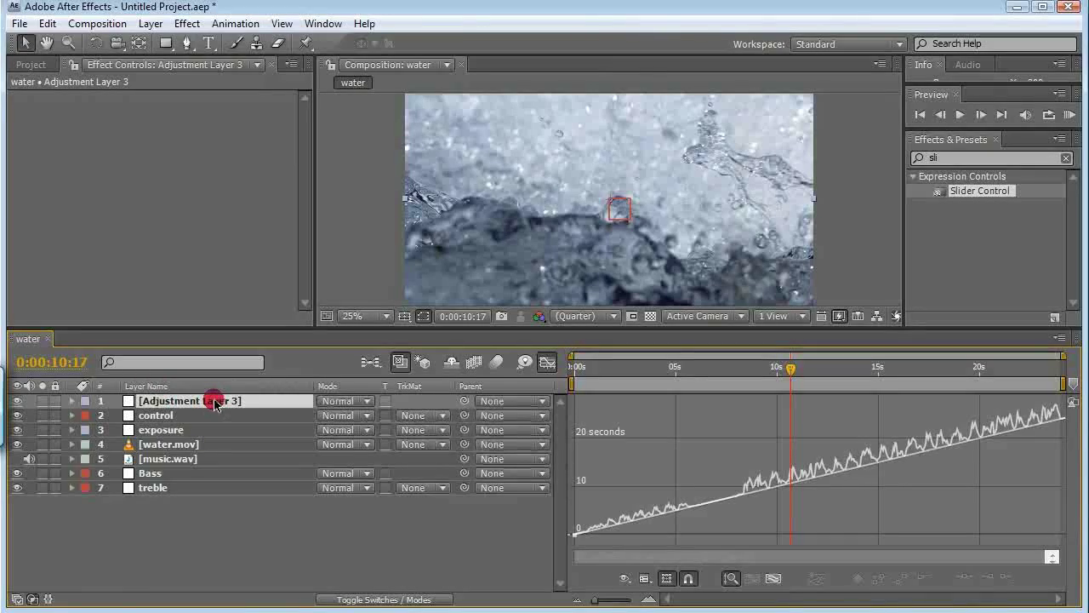
pyautogui.press('Return')
pyautogui.write('color correction')
pyautogui.press('Return')
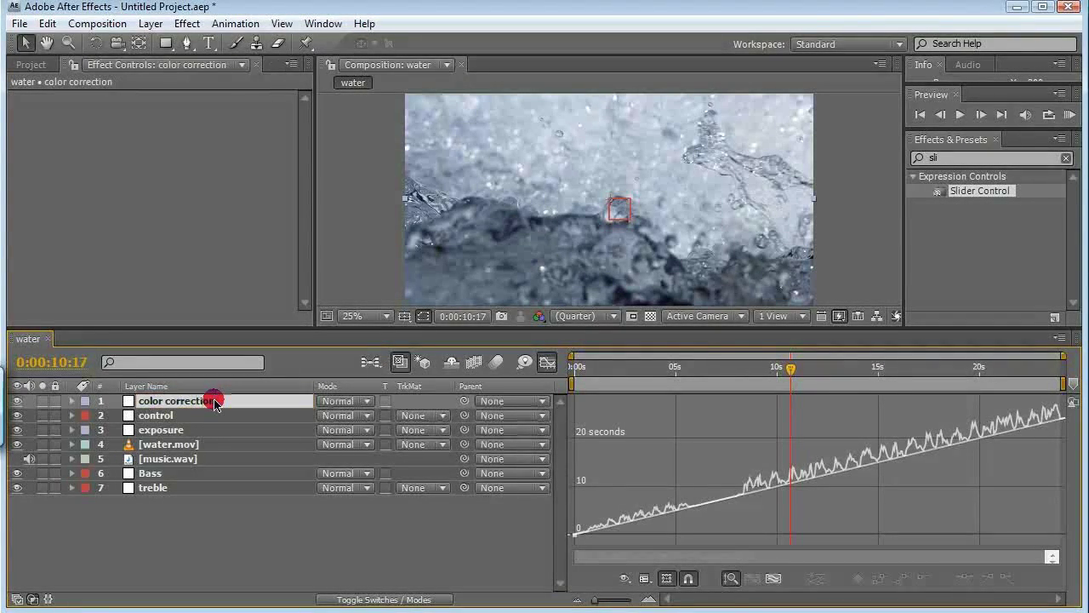
# - Find the Curves effect and apply it to the color correction layer
pyautogui.click(909, 157)
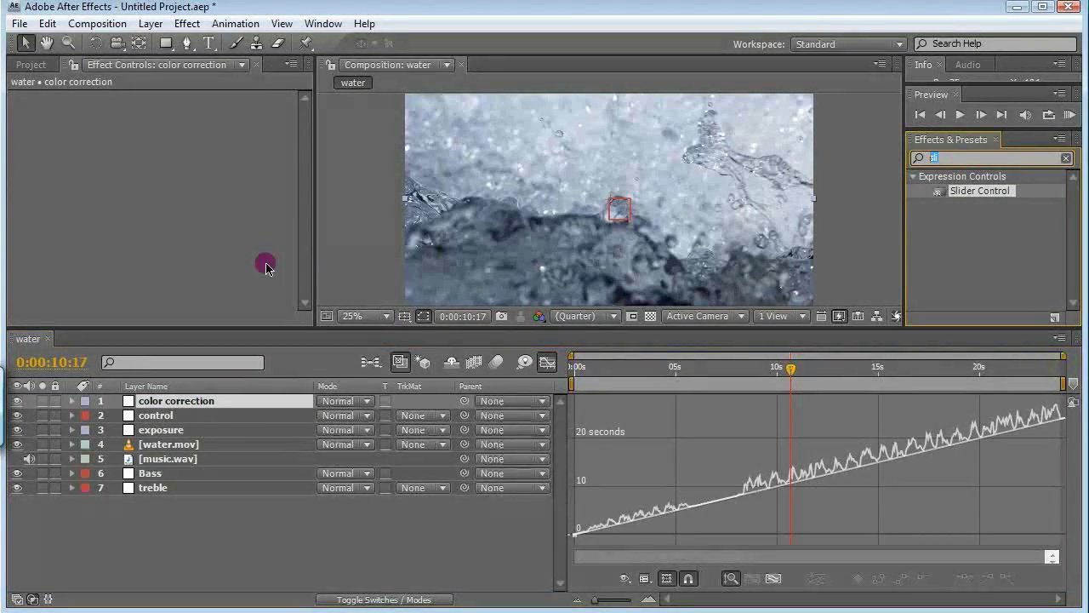
pyautogui.write('cur')
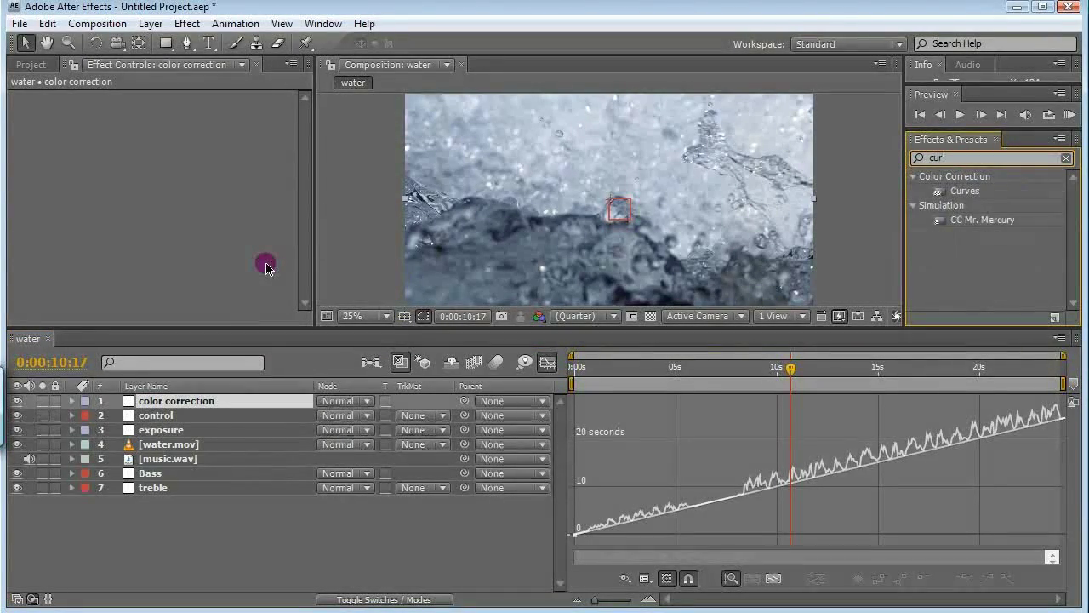
pyautogui.moveTo(947, 190); pyautogui.dragTo(121, 165)
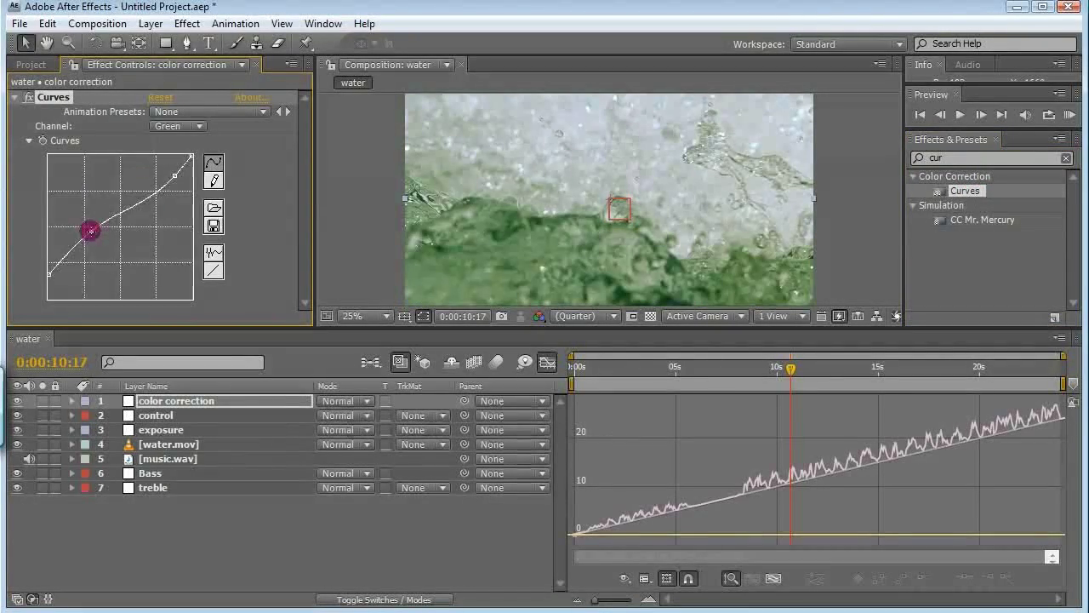
# - Shape the Green channel curve with raised shadows and midtones, no extra highlight point, and a slightly lowered white point
pyautogui.moveTo(90, 226); pyautogui.dragTo(94, 232)
pyautogui.moveTo(67, 281); pyautogui.dragTo(41, 280)
pyautogui.moveTo(94, 232); pyautogui.dragTo(119, 207)
pyautogui.moveTo(178, 176); pyautogui.dragTo(147, 262)
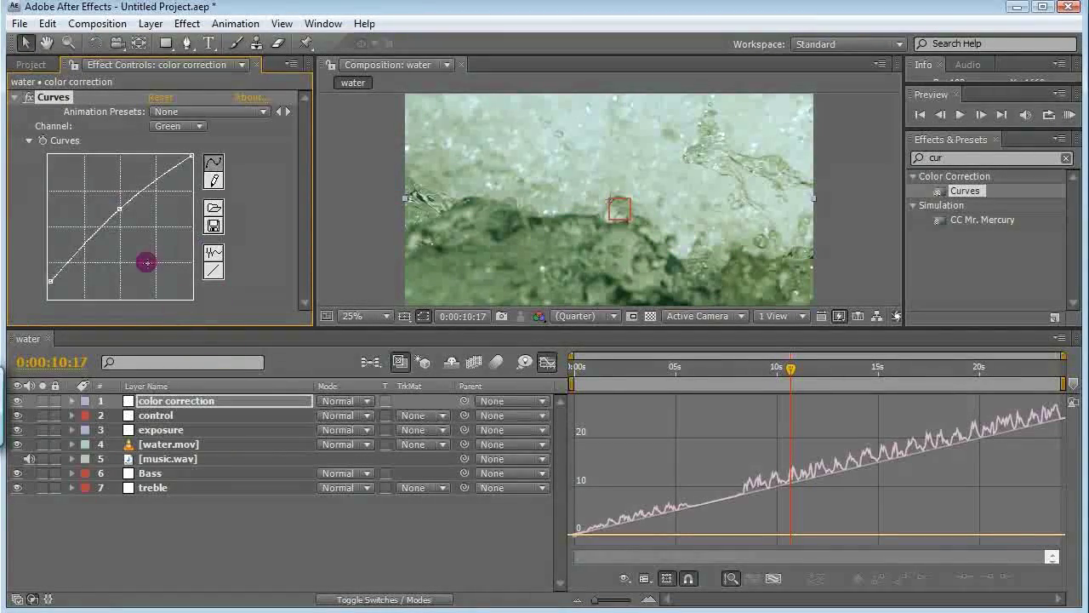
pyautogui.moveTo(186, 177)
pyautogui.mouseDown()
pyautogui.moveTo(194, 155)
pyautogui.moveTo(197, 166)
pyautogui.mouseUp()
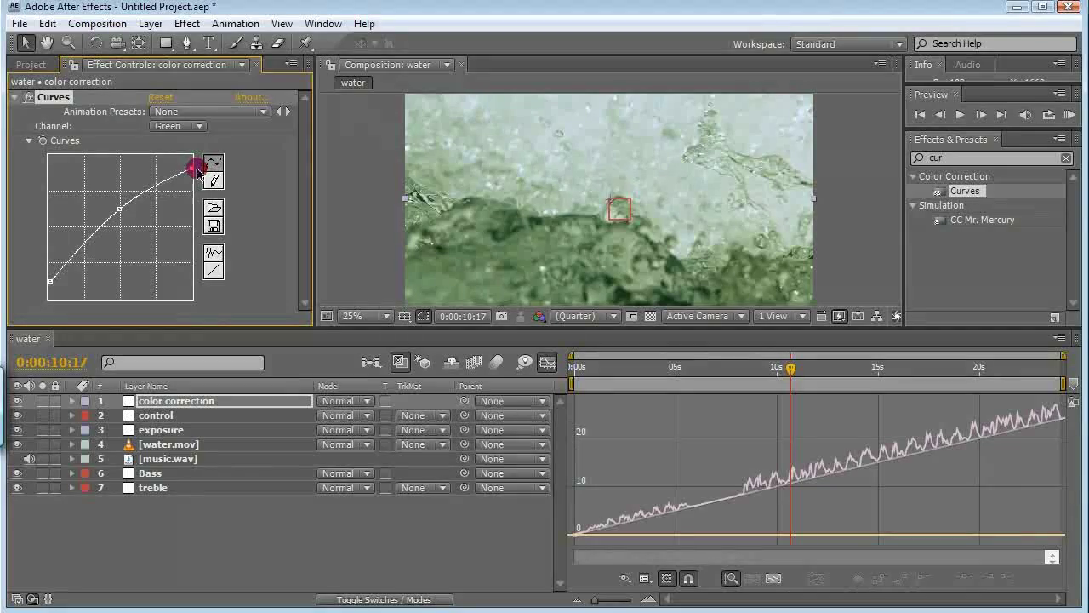
# - Switch Curves to the Blue channel, lower its midtones slightly and raise its black point
pyautogui.click(170, 139)
pyautogui.click(174, 143)
pyautogui.click(125, 227)
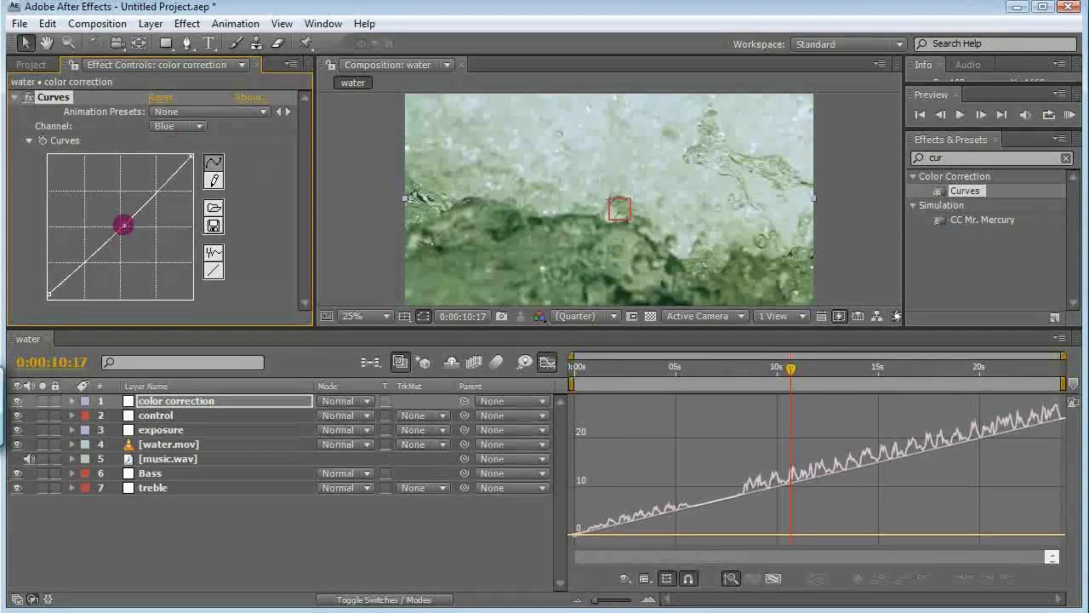
pyautogui.moveTo(124, 224); pyautogui.dragTo(124, 231)
pyautogui.moveTo(48, 292); pyautogui.dragTo(48, 287)
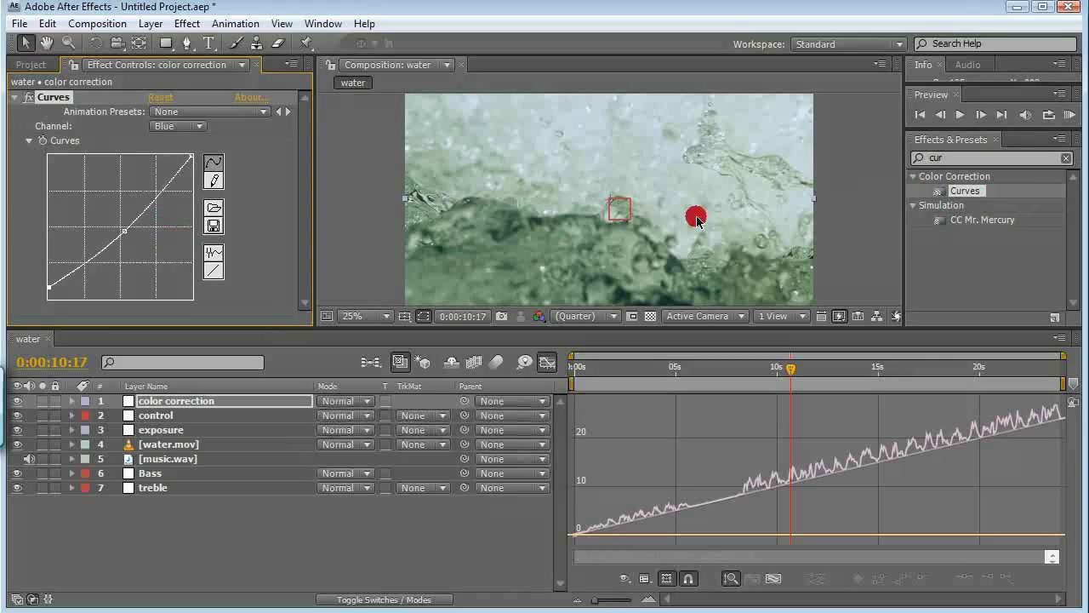
# - Inspect the graded image up close, then filter the effects list for "sharpen"
pyautogui.click(971, 156)
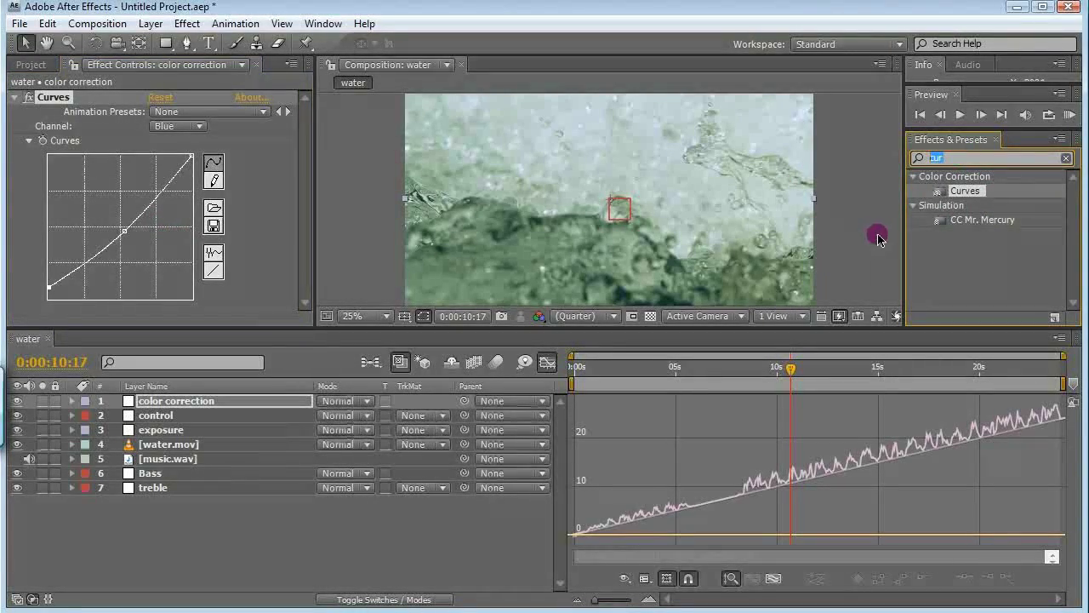
pyautogui.press('.')
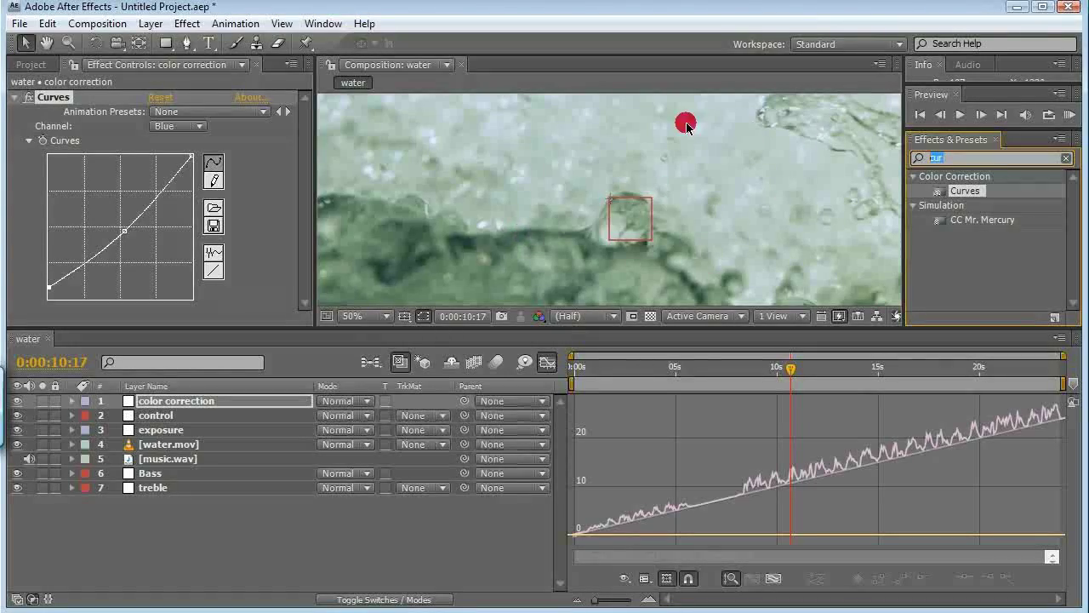
pyautogui.press(',')
pyautogui.press(',')
pyautogui.press('.')
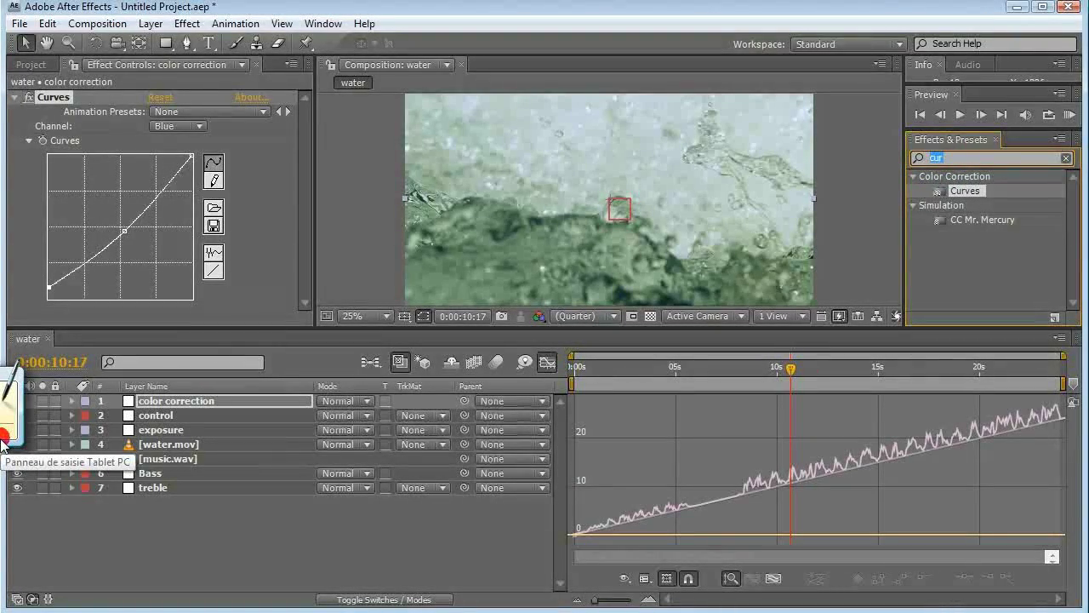
pyautogui.write('sharpen')
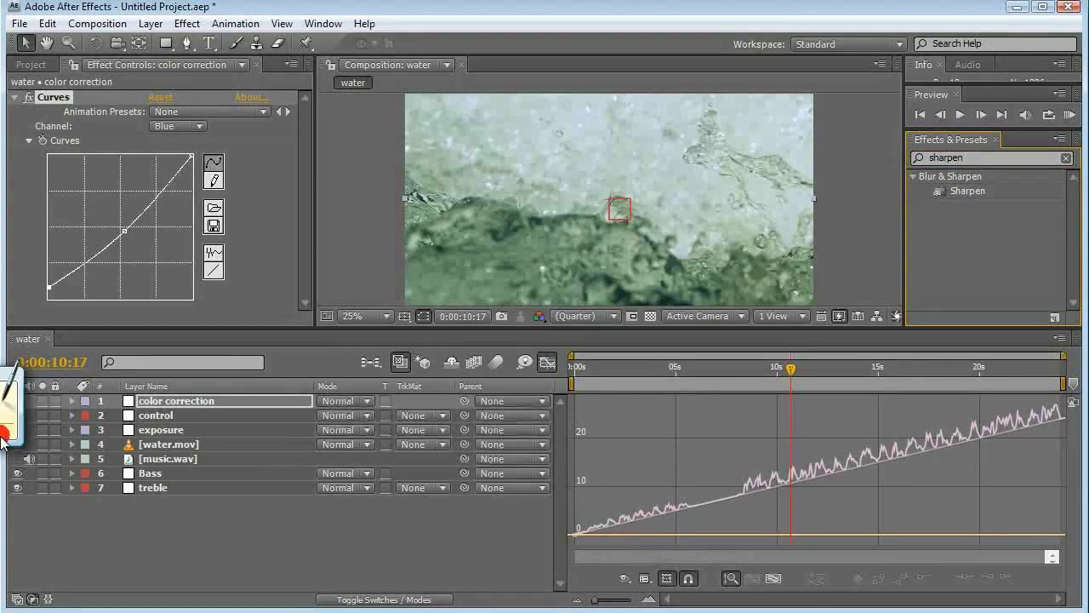
# - Add another adjustment layer named "sharpen" and place it directly below the color correction layer
pyautogui.click(151, 24)
pyautogui.press('Right')
pyautogui.click(141, 511)
pyautogui.click(150, 24)
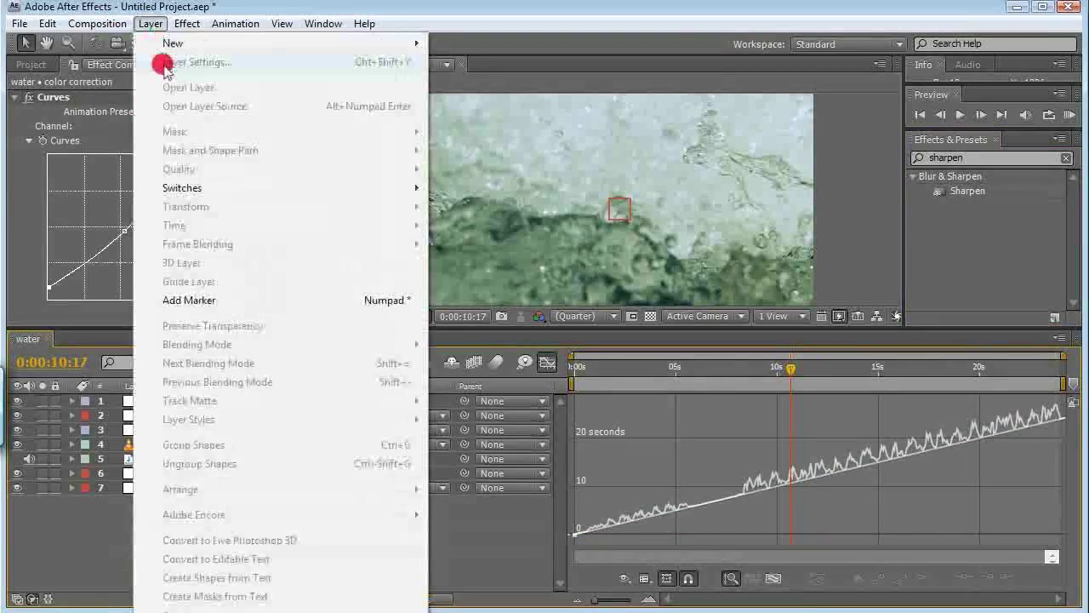
pyautogui.moveTo(170, 42)
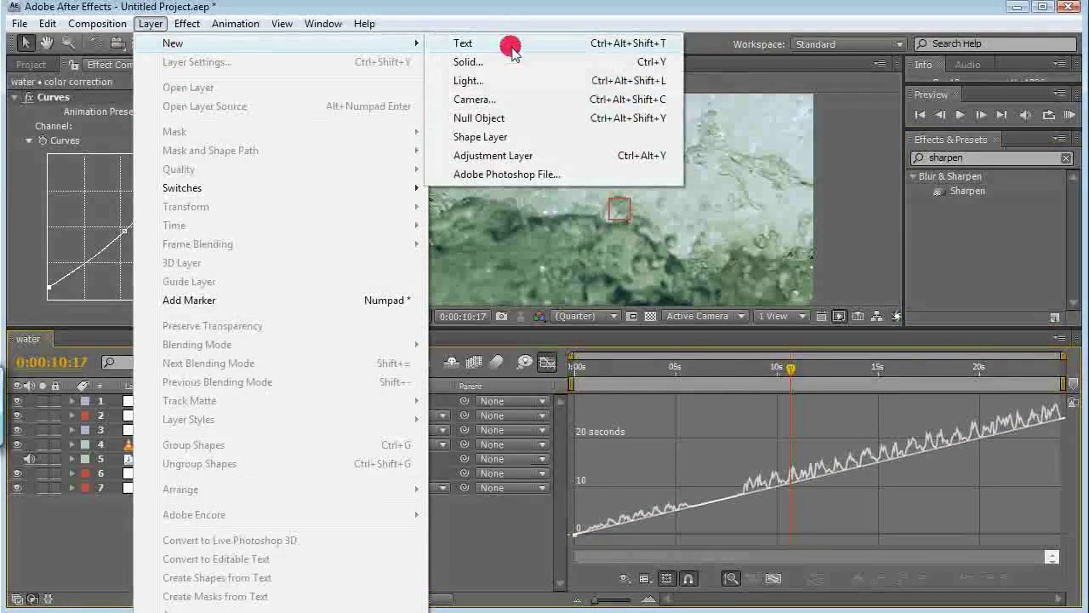
pyautogui.click(509, 155)
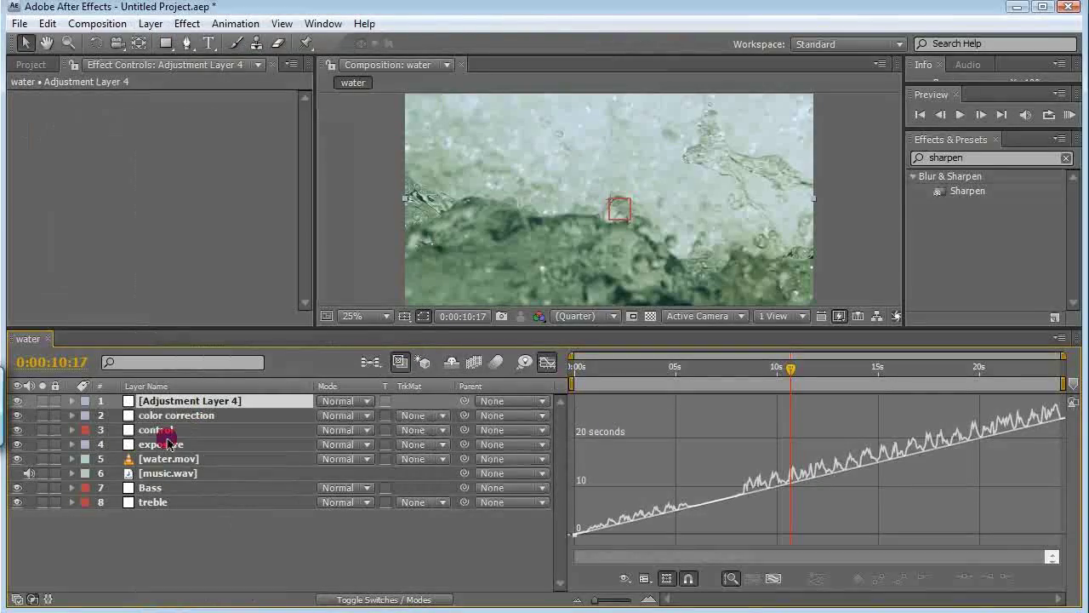
pyautogui.press('Return')
pyautogui.write('s')
pyautogui.moveTo(168, 444); pyautogui.dragTo(175, 421)
# - Apply the Sharpen effect to the sharpen layer with a Sharpen Amount of 25, and check the image at 0:00:02:09
pyautogui.moveTo(993, 194); pyautogui.dragTo(171, 416)
pyautogui.moveTo(150, 126); pyautogui.dragTo(167, 129)
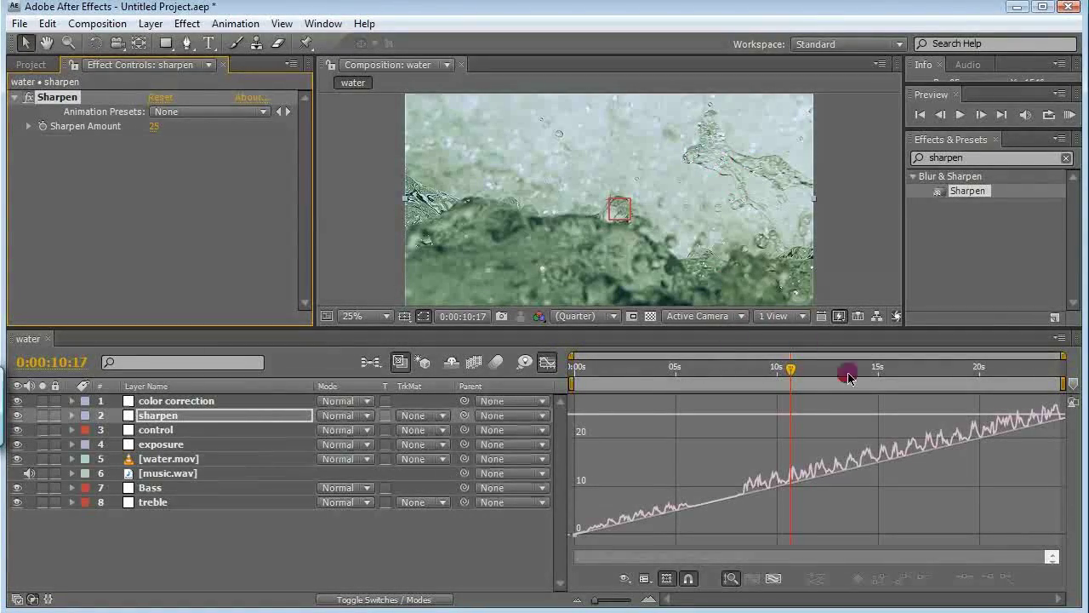
pyautogui.moveTo(788, 369); pyautogui.dragTo(622, 382)
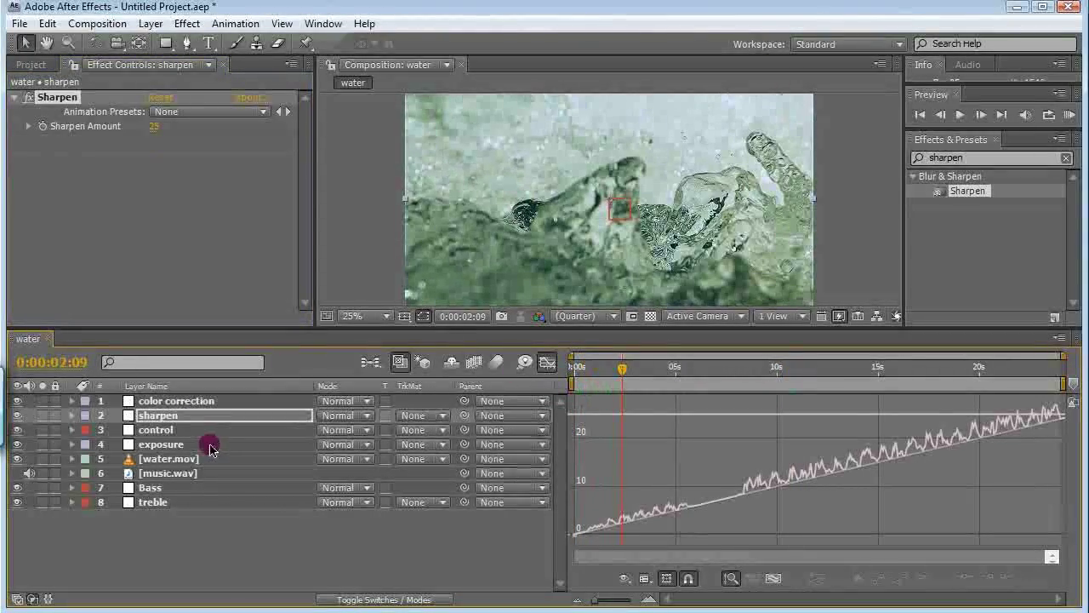
# - Create a near-black (#070707) solid of 1920 x 1080 px above the color correction layer
pyautogui.click(171, 401)
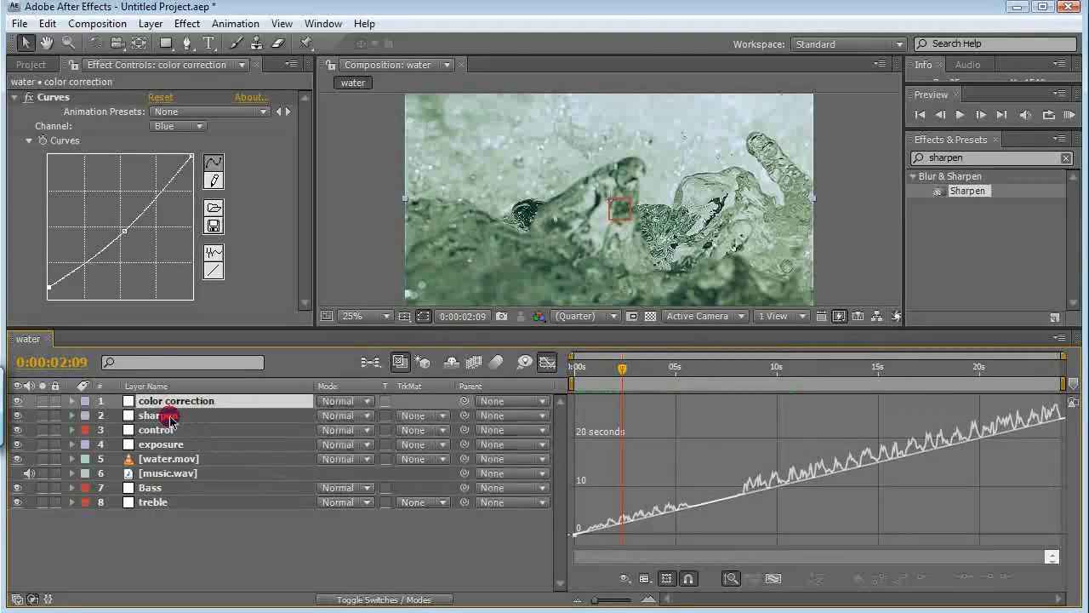
pyautogui.scroll(-2, 610, 244)
pyautogui.scroll(2, 610, 242)
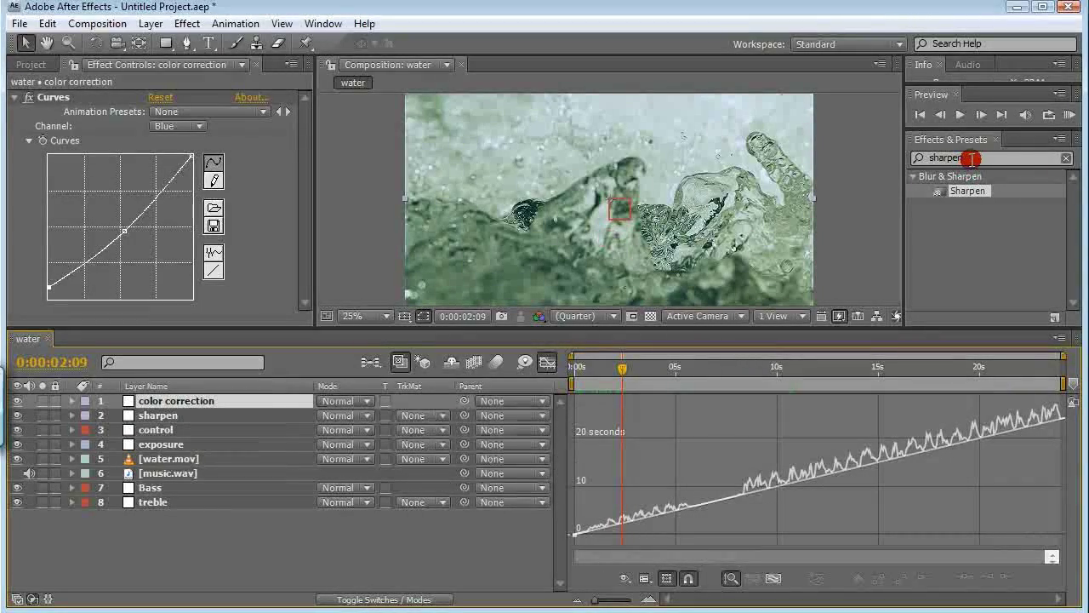
pyautogui.click(150, 24)
pyautogui.moveTo(166, 47)
pyautogui.click(516, 64)
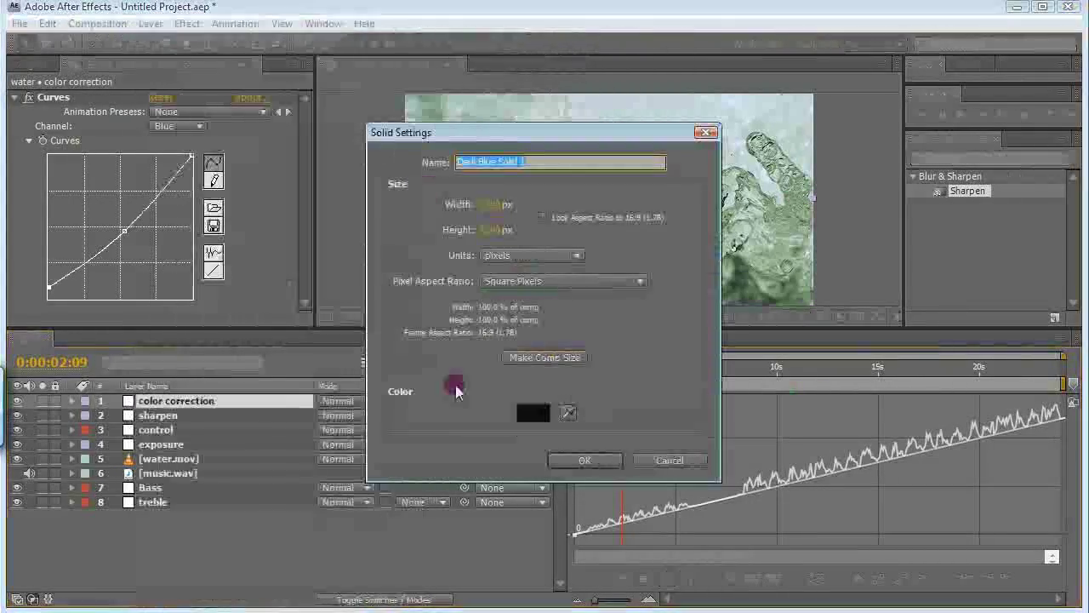
pyautogui.click(531, 413)
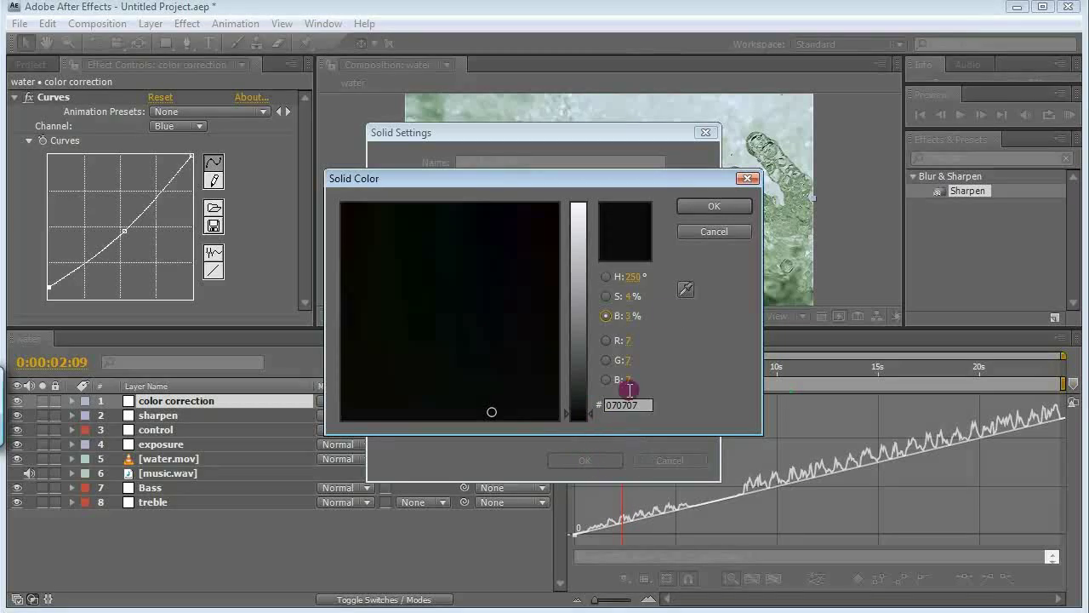
pyautogui.click(706, 207)
pyautogui.click(575, 461)
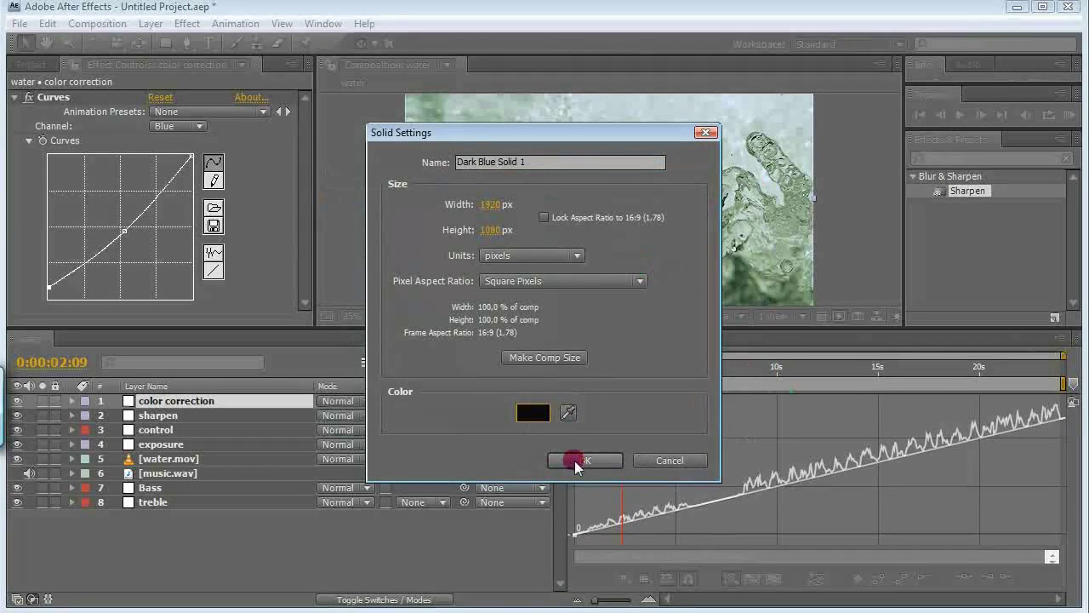
# - Rename the new dark solid layer "vignette"
pyautogui.press('Return')
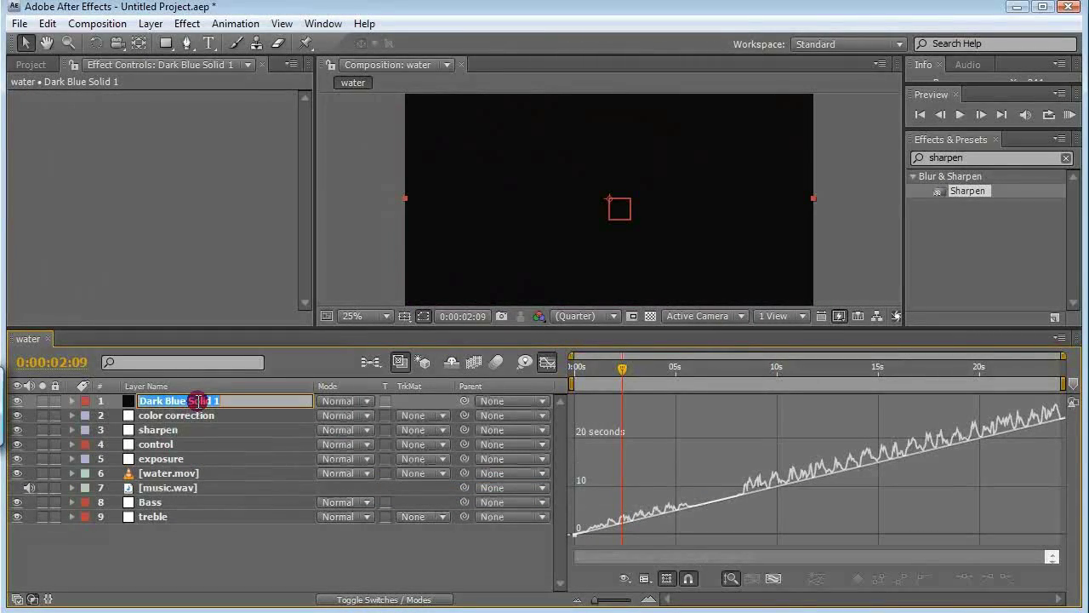
pyautogui.write('vignette')
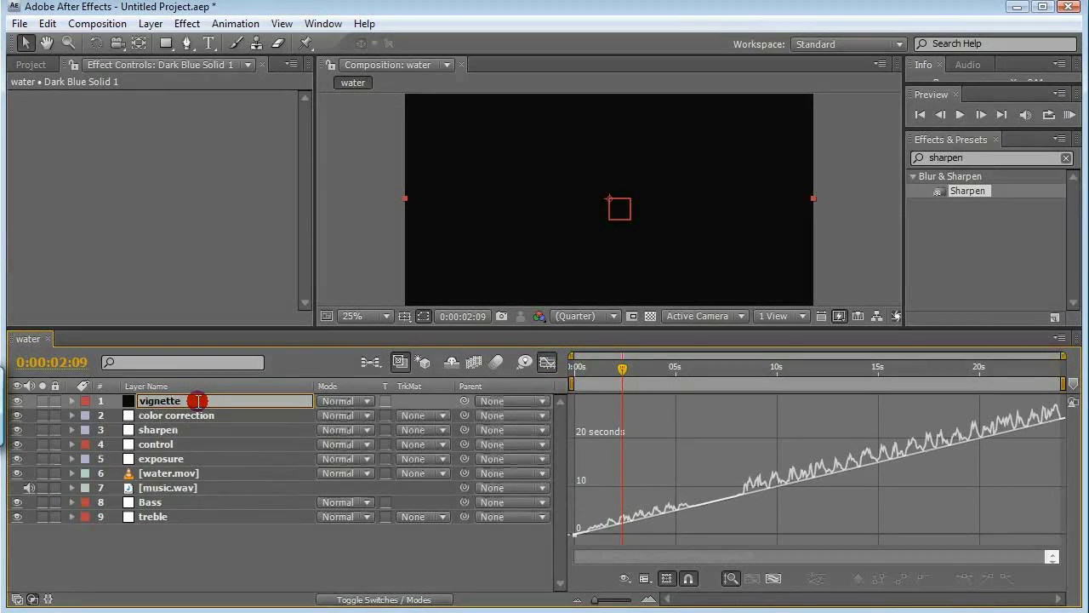
pyautogui.press('Return')
# - Draw a closed oval mask with four smooth points on the vignette layer with the Pen tool, slightly inside the frame edges
pyautogui.click(187, 42)
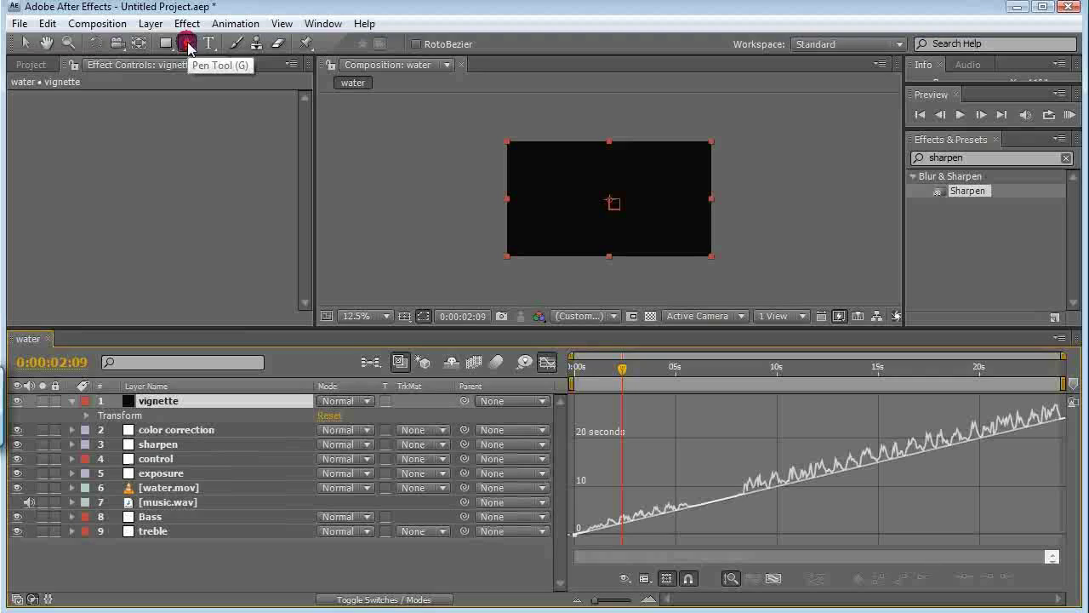
pyautogui.moveTo(611, 157); pyautogui.dragTo(651, 157)
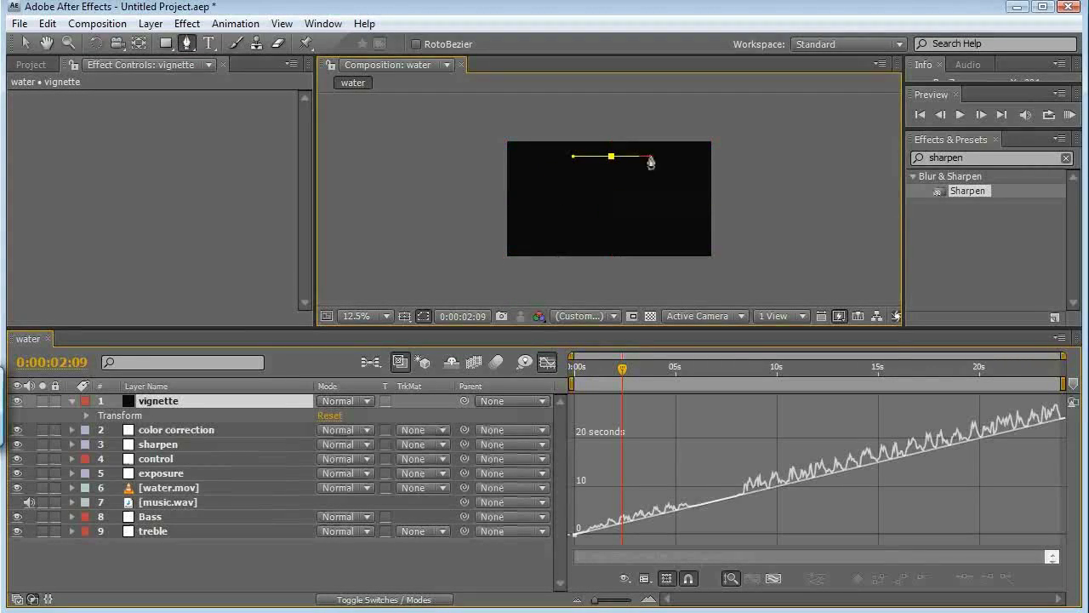
pyautogui.moveTo(698, 206); pyautogui.dragTo(699, 238)
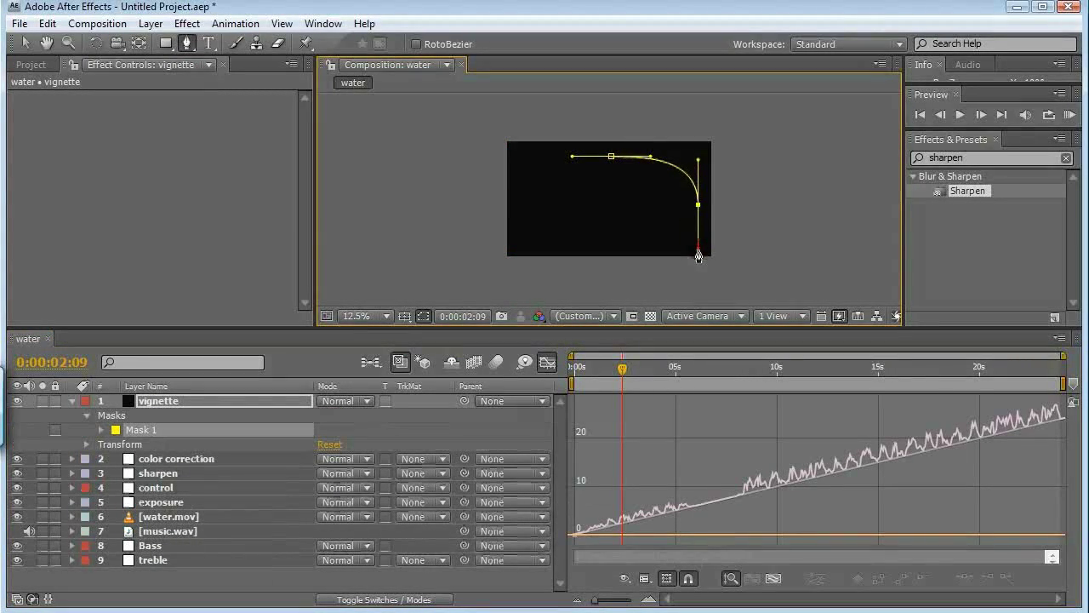
pyautogui.moveTo(618, 247); pyautogui.dragTo(590, 250)
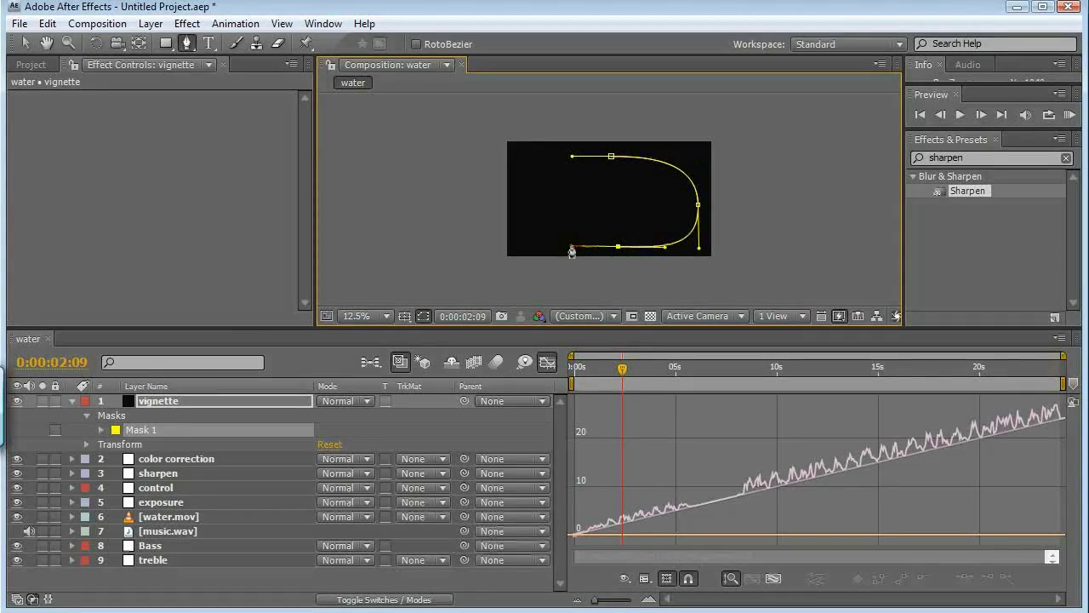
pyautogui.moveTo(528, 196); pyautogui.dragTo(531, 147)
pyautogui.click(611, 159)
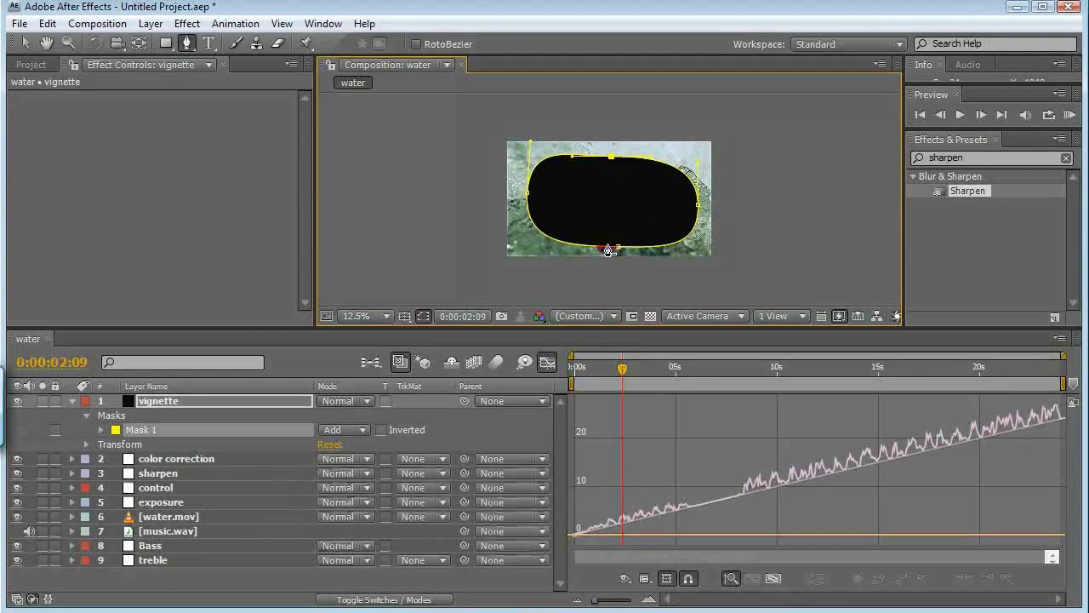
# - Invert Mask 1 on the vignette layer and set its Mask Feather to 487 pixels
pyautogui.click(387, 450)
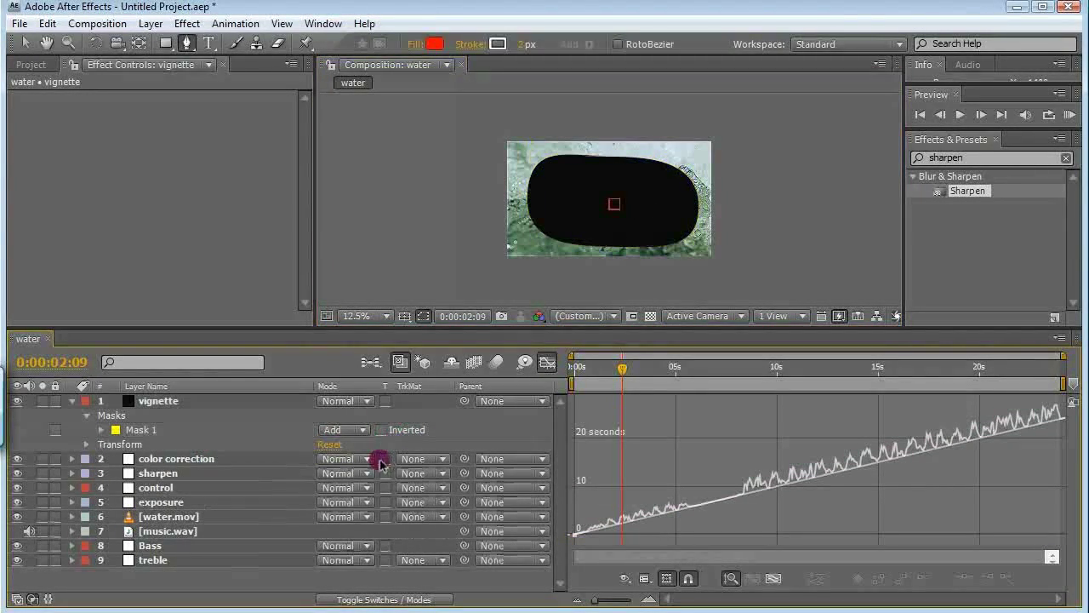
pyautogui.click(380, 430)
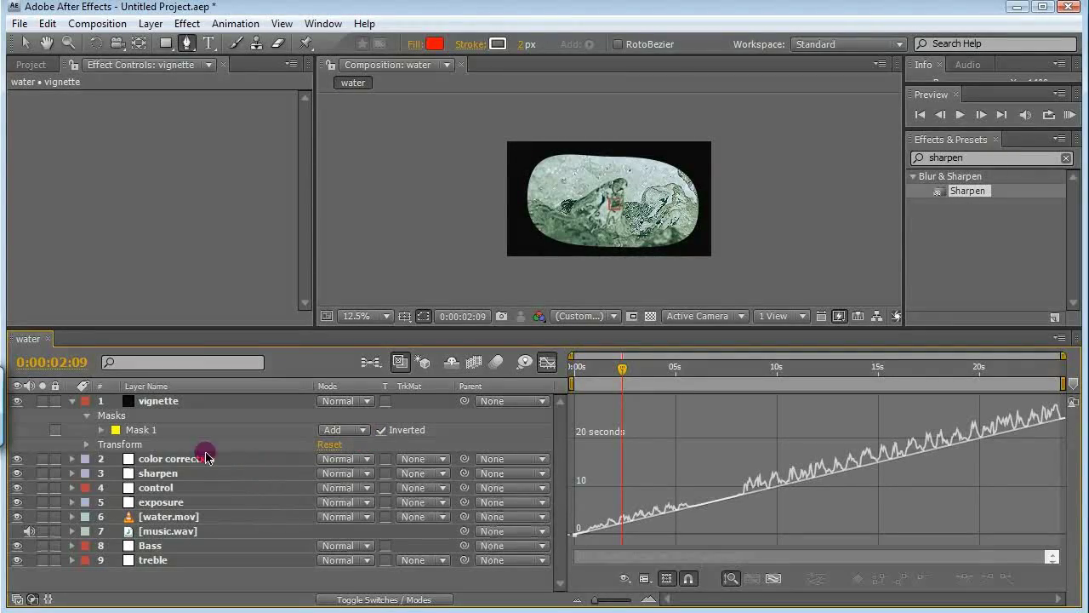
pyautogui.click(101, 432)
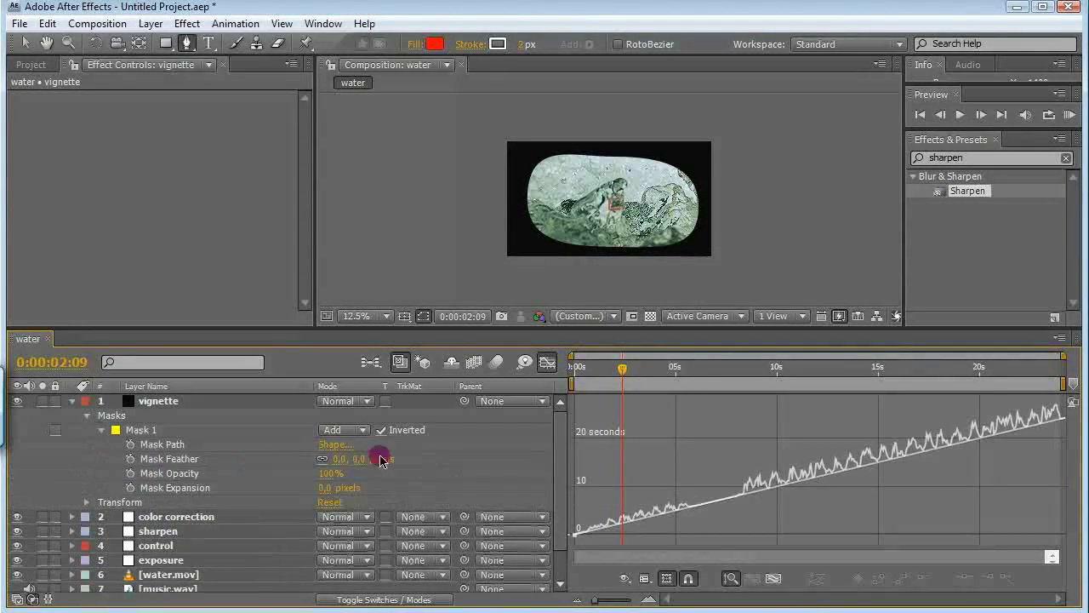
pyautogui.moveTo(359, 464); pyautogui.dragTo(742, 481)
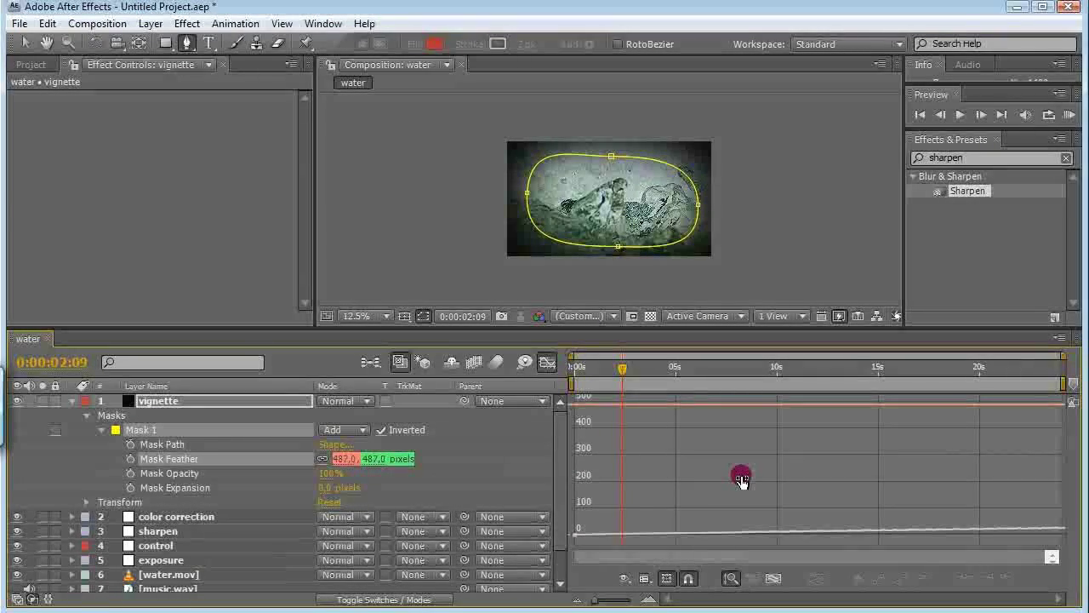
# - Switch the timeline from the graph editor to layer bars and place the vignette layer directly below the color correction layer
pyautogui.click(547, 364)
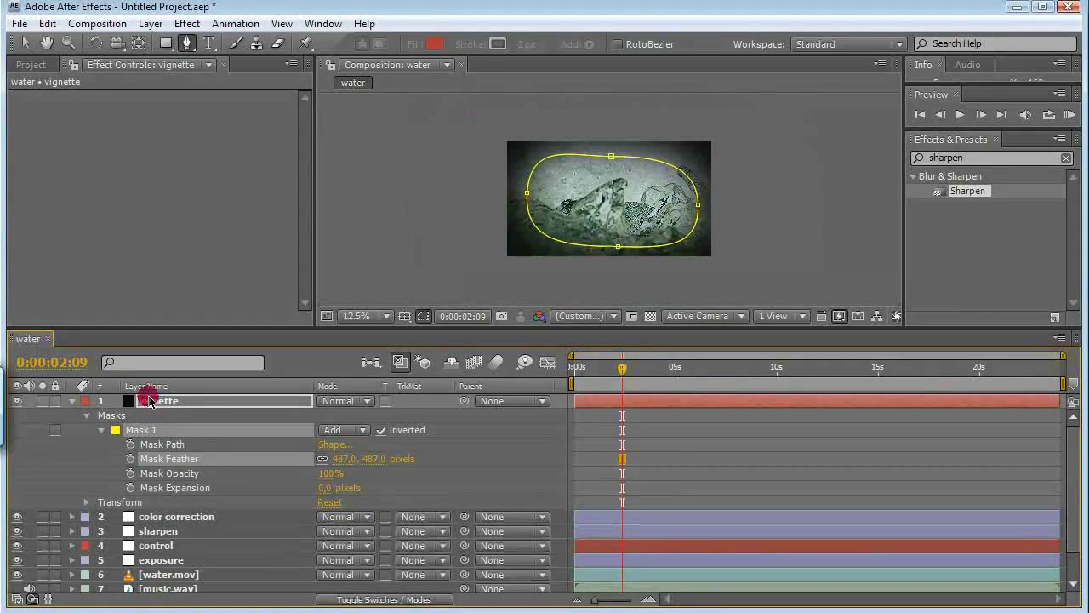
pyautogui.click(146, 403)
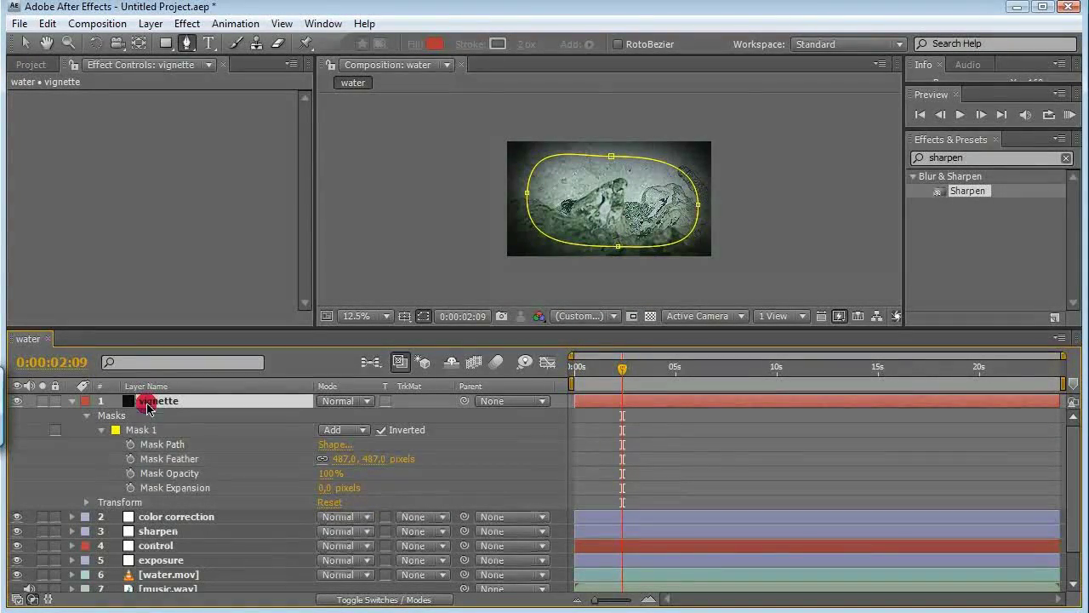
pyautogui.moveTo(149, 491); pyautogui.dragTo(151, 521)
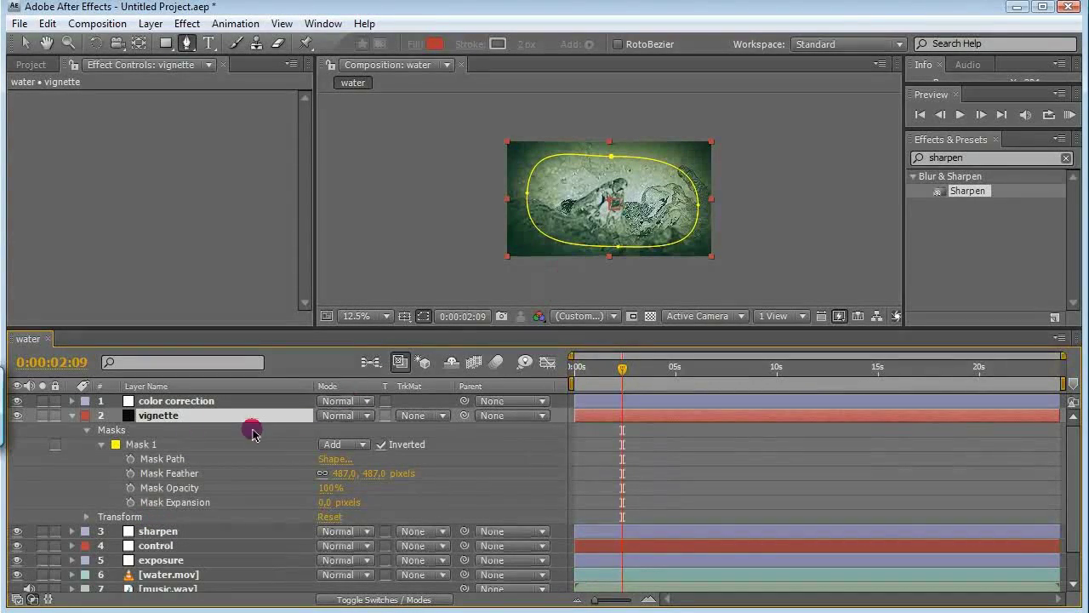
# - Set the Mask Expansion of the vignette layer's Mask 1 to 187 pixels
pyautogui.click(340, 503)
pyautogui.moveTo(322, 507); pyautogui.dragTo(393, 508)
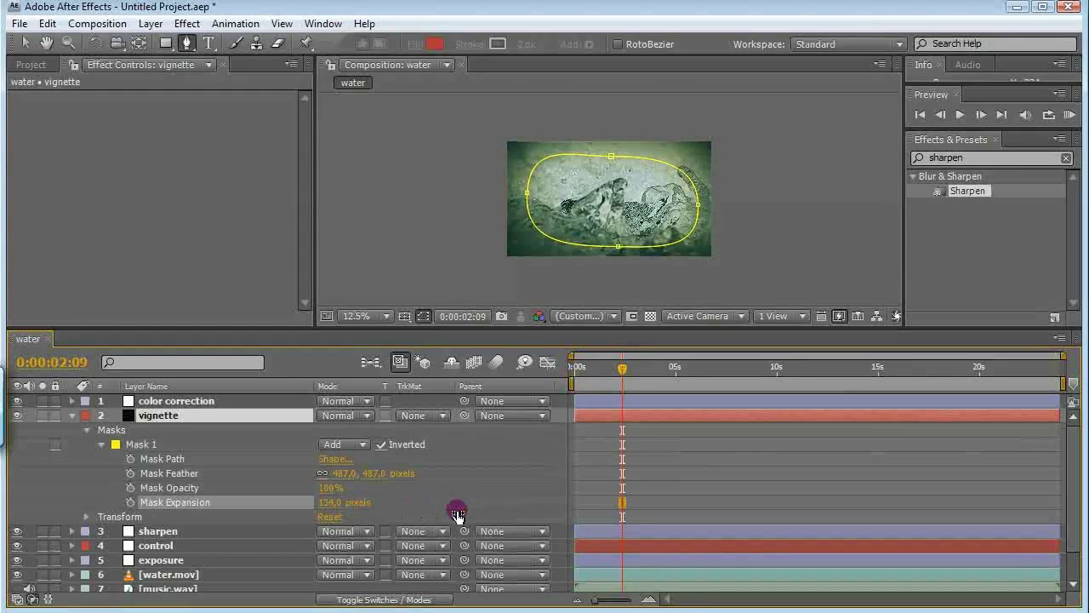
pyautogui.moveTo(486, 515); pyautogui.dragTo(486, 517)
pyautogui.click(183, 442)
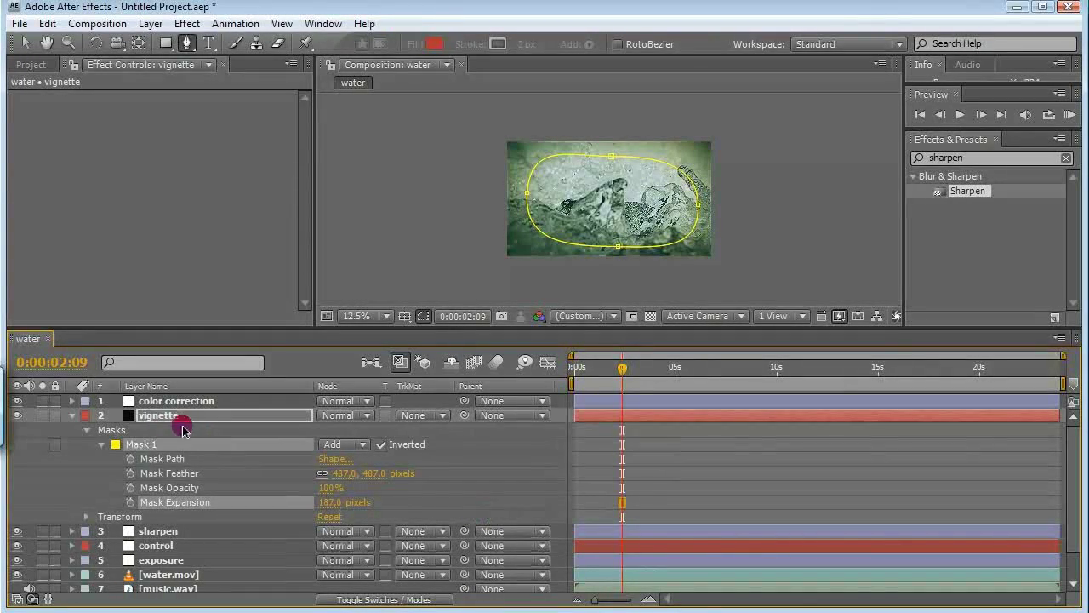
# - Raise the midpoint and the shadow end of the Blue channel curve on the color correction layer slightly
pyautogui.click(171, 402)
pyautogui.moveTo(118, 247); pyautogui.dragTo(121, 225)
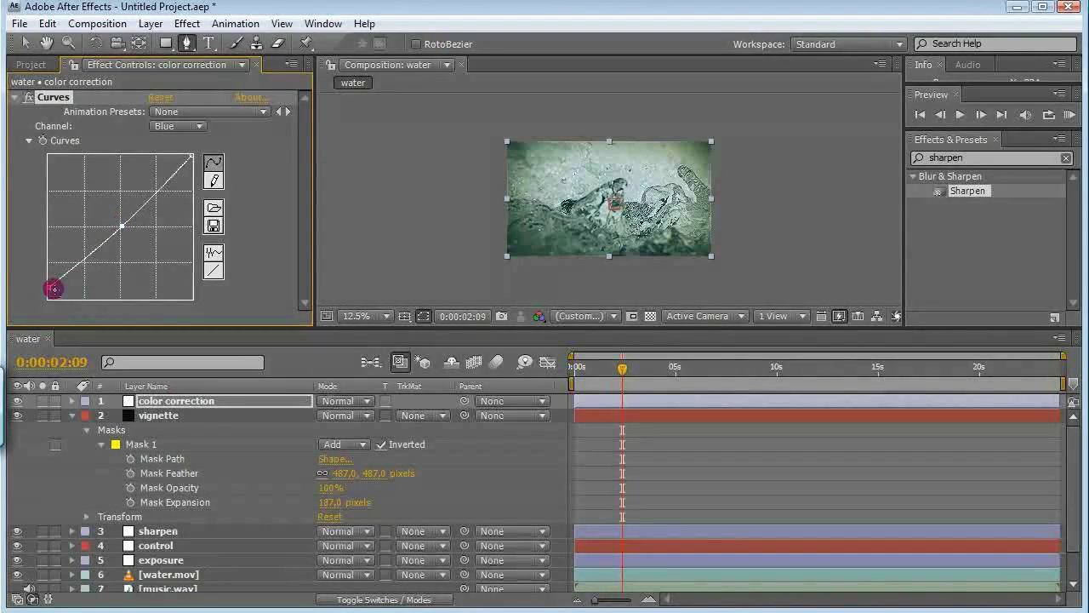
pyautogui.moveTo(50, 288); pyautogui.dragTo(50, 277)
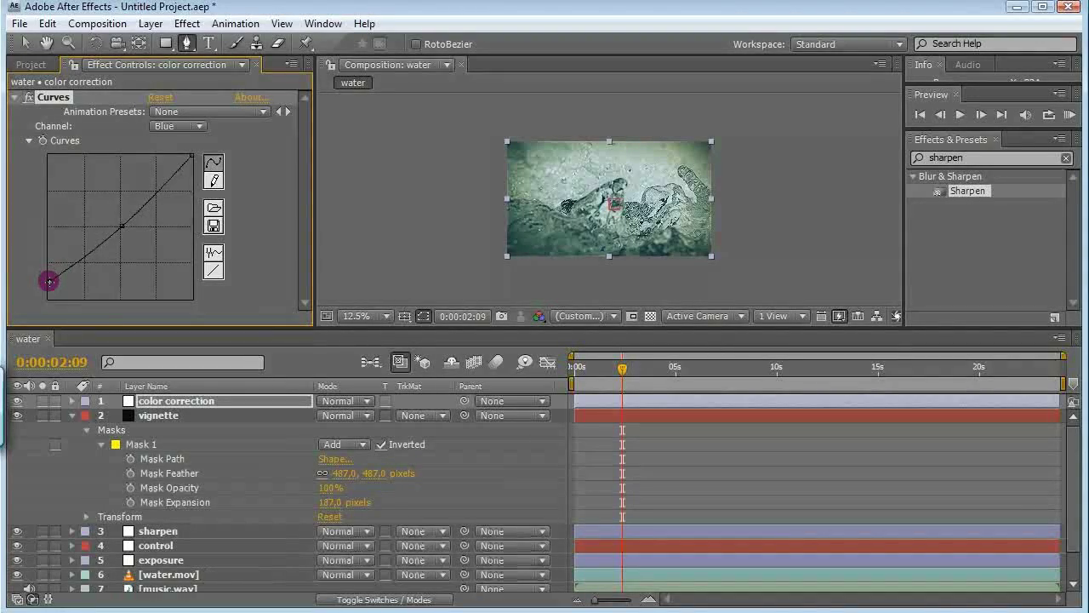
pyautogui.scroll(1, 575, 254)
pyautogui.scroll(-1, 577, 255)
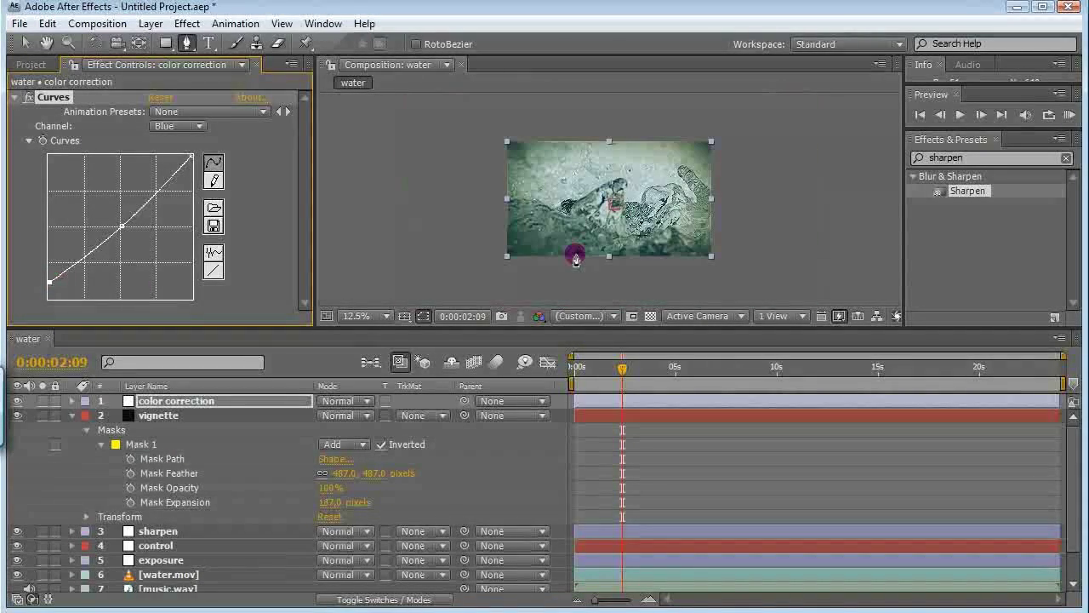